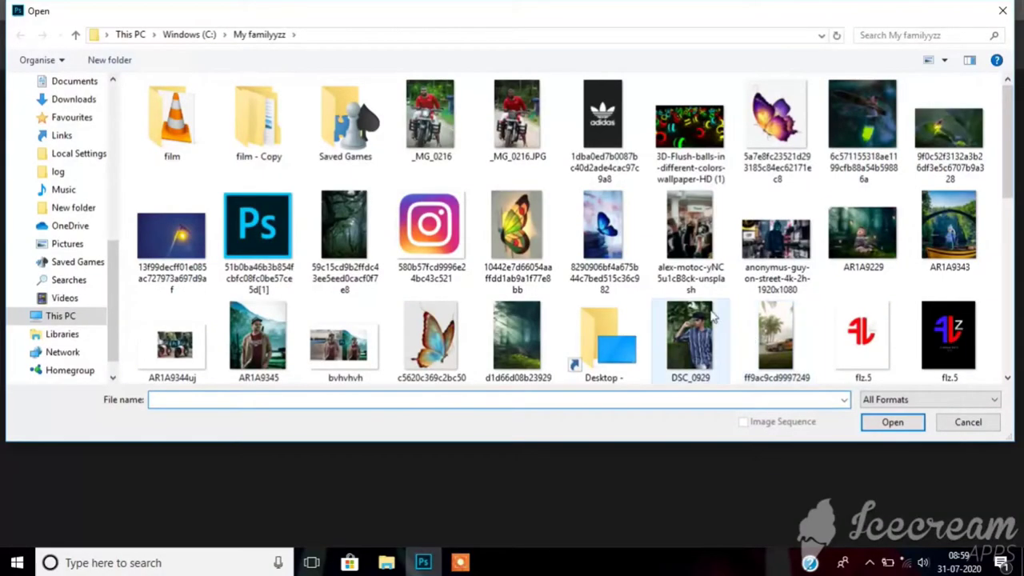
Open the DSC_0929.JPG portrait photo and zoom in on it
{"action": "left_click", "coordinate": [696, 338]}
{"action": "double_click", "coordinate": [695, 339]}
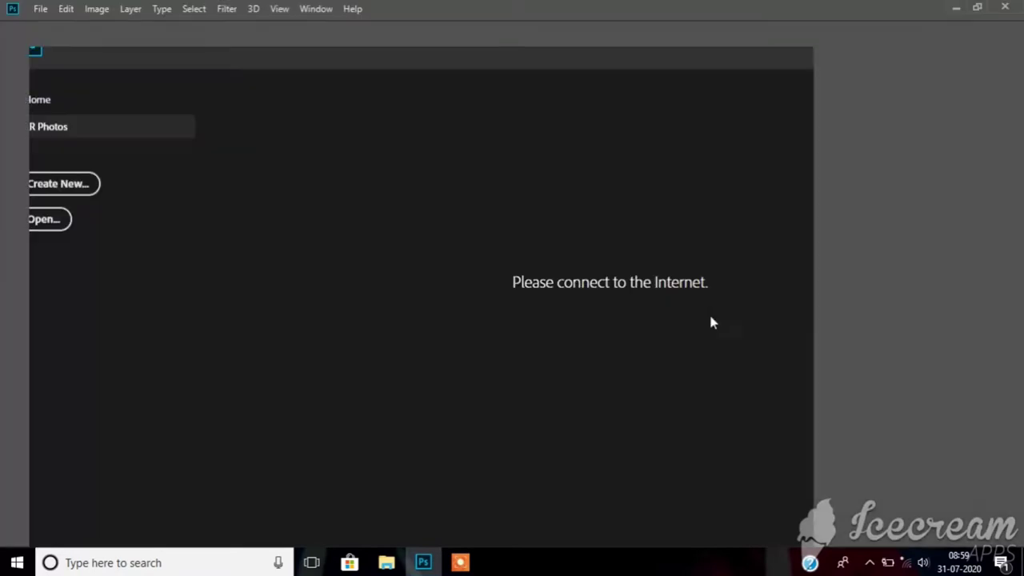
{"action": "key", "text": "XF86MonBrightnessUp"}
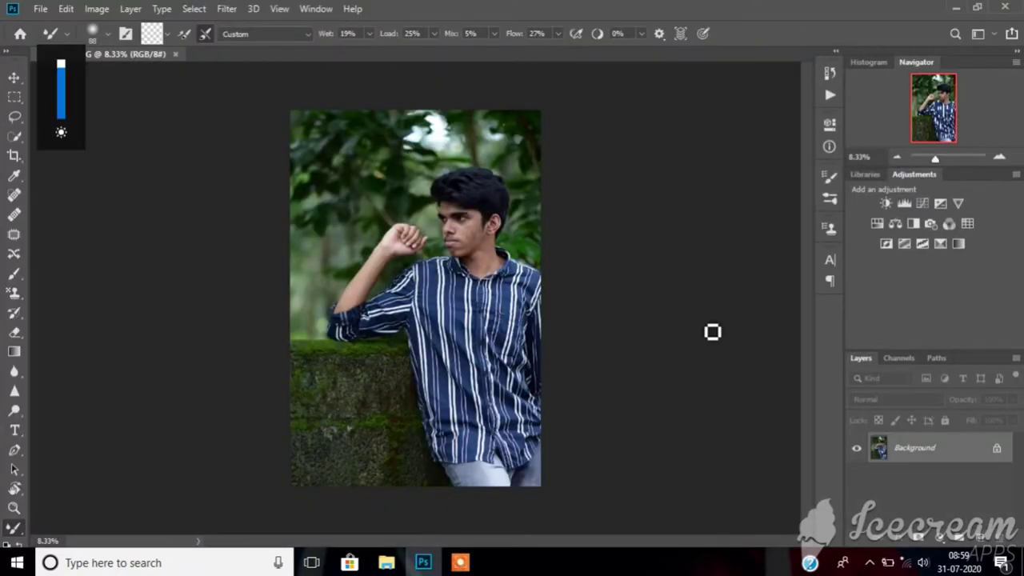
{"action": "left_click_drag", "start_coordinate": [61, 114], "coordinate": [60, 121]}
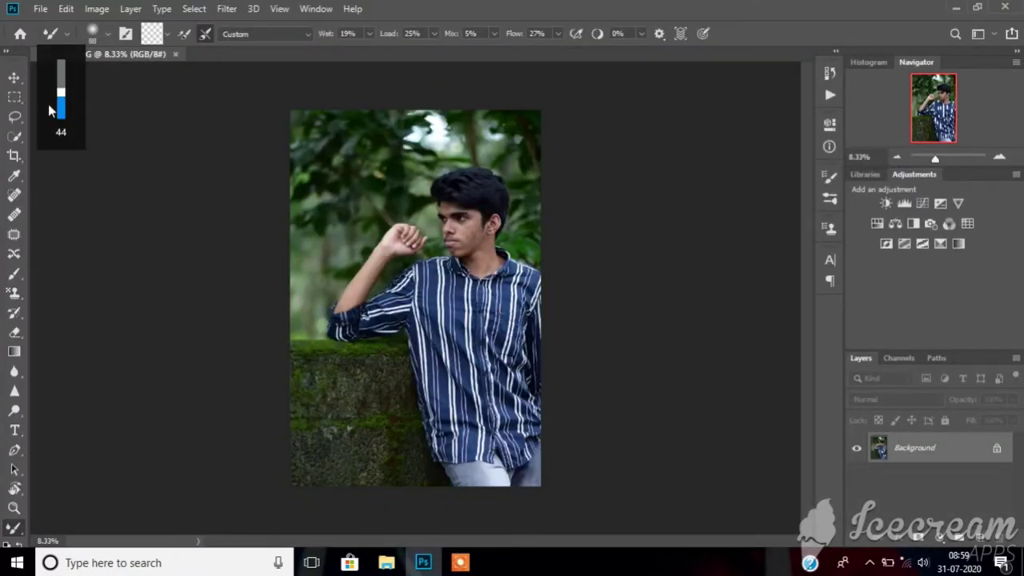
{"action": "scroll", "coordinate": [493, 232], "scroll_direction": "up", "scroll_amount": 1}
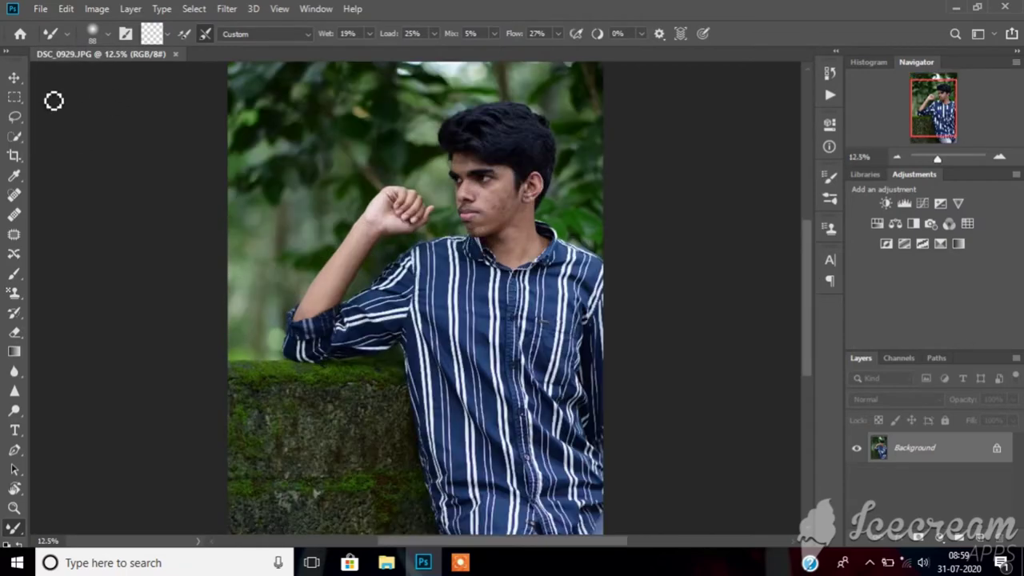
Patch away the dark spot on the young man's chin, then deselect
{"action": "left_click", "coordinate": [14, 233]}
{"action": "scroll", "coordinate": [523, 208], "scroll_direction": "up", "scroll_amount": 1}
{"action": "scroll", "coordinate": [523, 208], "scroll_direction": "up", "scroll_amount": 1}
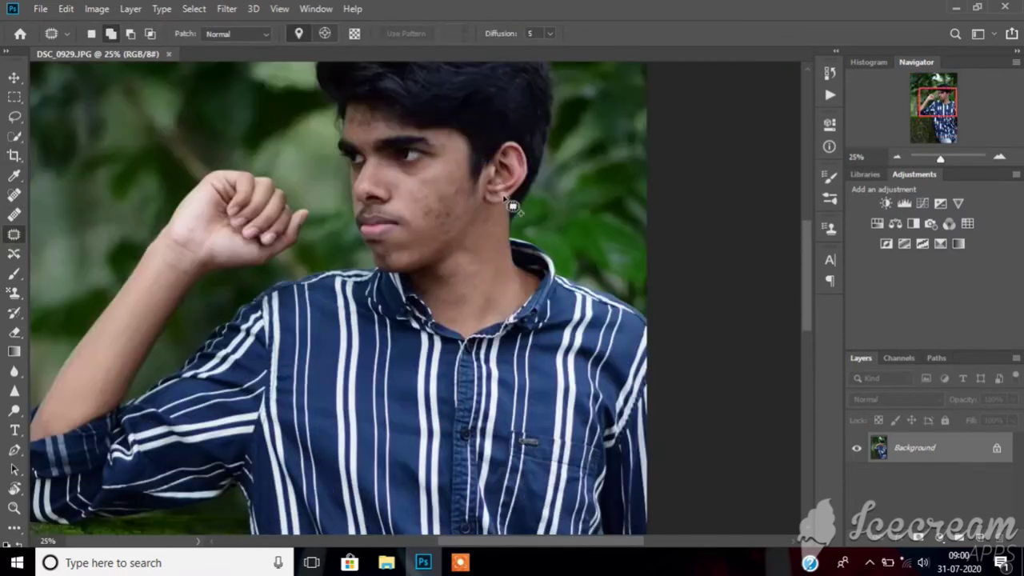
{"action": "scroll", "coordinate": [480, 216], "scroll_direction": "up", "scroll_amount": 2}
{"action": "scroll", "coordinate": [422, 222], "scroll_direction": "up", "scroll_amount": 1}
{"action": "scroll", "coordinate": [395, 251], "scroll_direction": "up", "scroll_amount": 1}
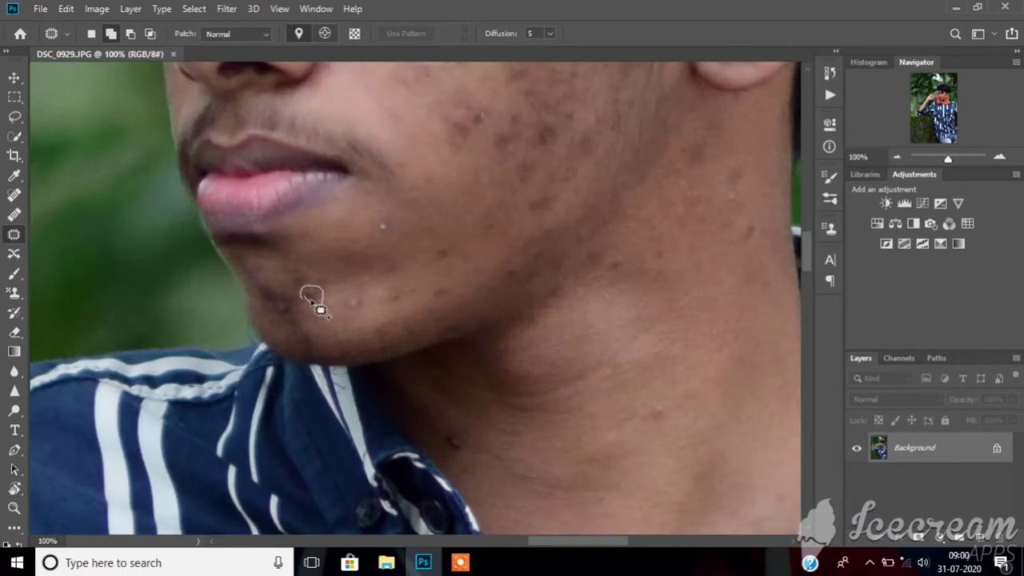
{"action": "left_click_drag", "start_coordinate": [314, 293], "coordinate": [337, 313]}
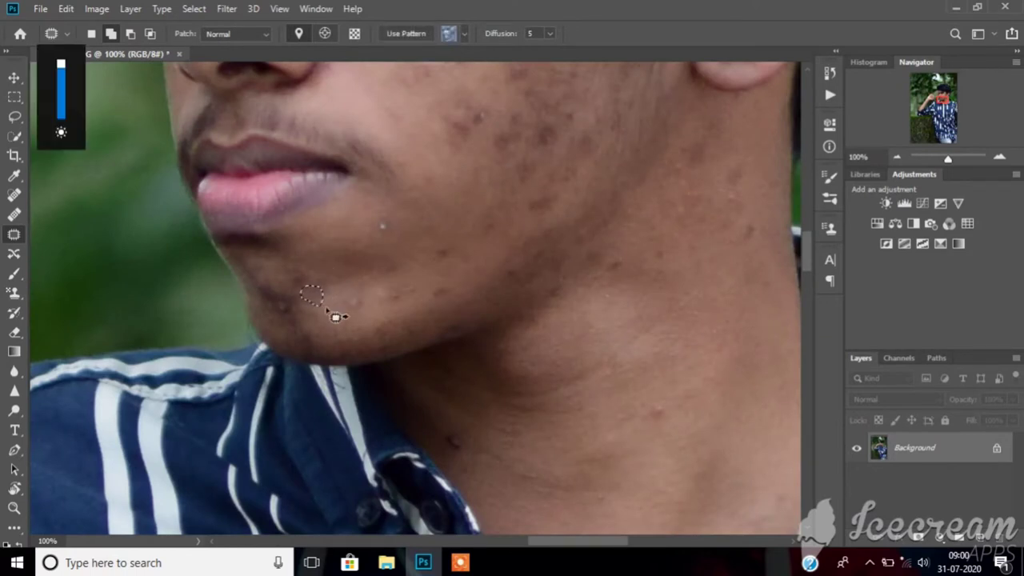
{"action": "right_click", "coordinate": [342, 307]}
{"action": "left_click", "coordinate": [453, 32]}
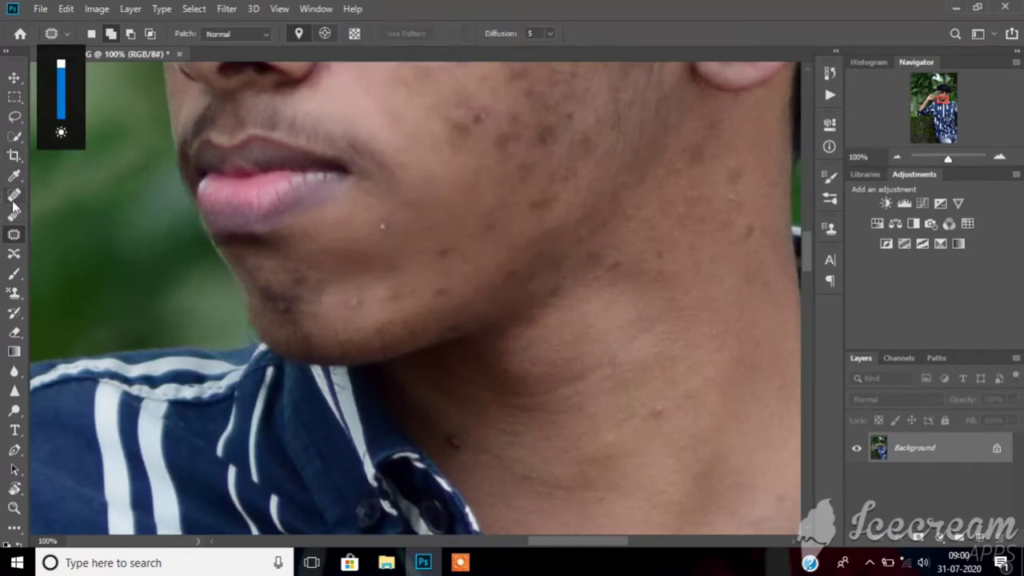
{"action": "left_click", "coordinate": [14, 195]}
Spot-heal the blemishes on the chin, jaw and neck
{"action": "right_click", "coordinate": [344, 304]}
{"action": "left_click", "coordinate": [282, 305]}
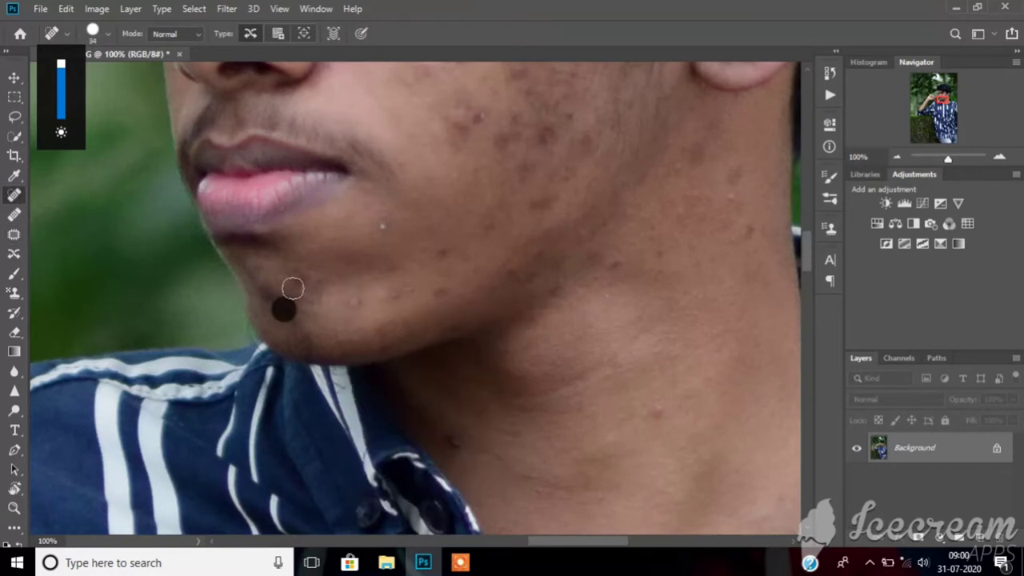
{"action": "left_click", "coordinate": [357, 303]}
{"action": "left_click", "coordinate": [389, 292]}
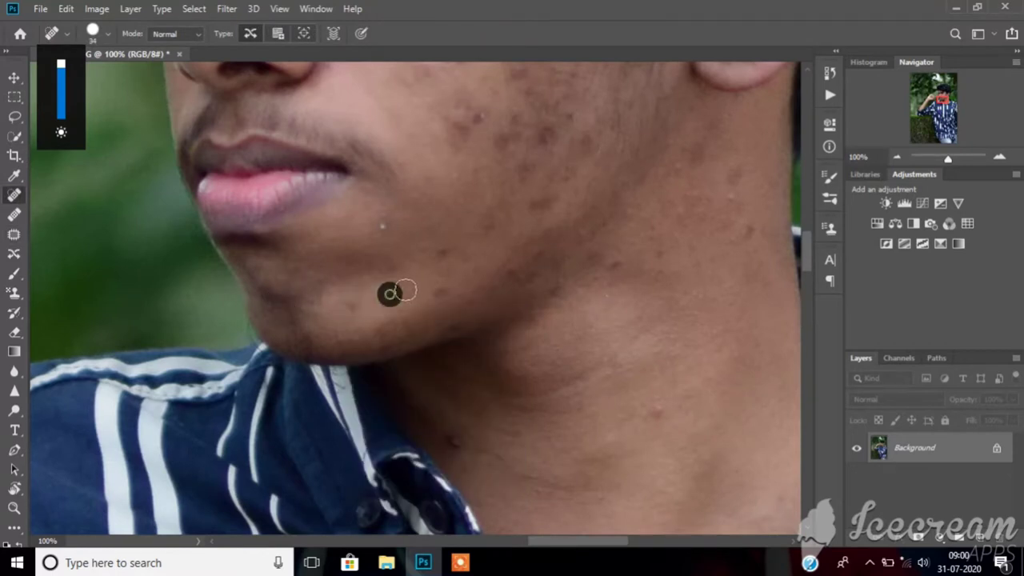
{"action": "left_click", "coordinate": [389, 299]}
{"action": "left_click", "coordinate": [351, 306]}
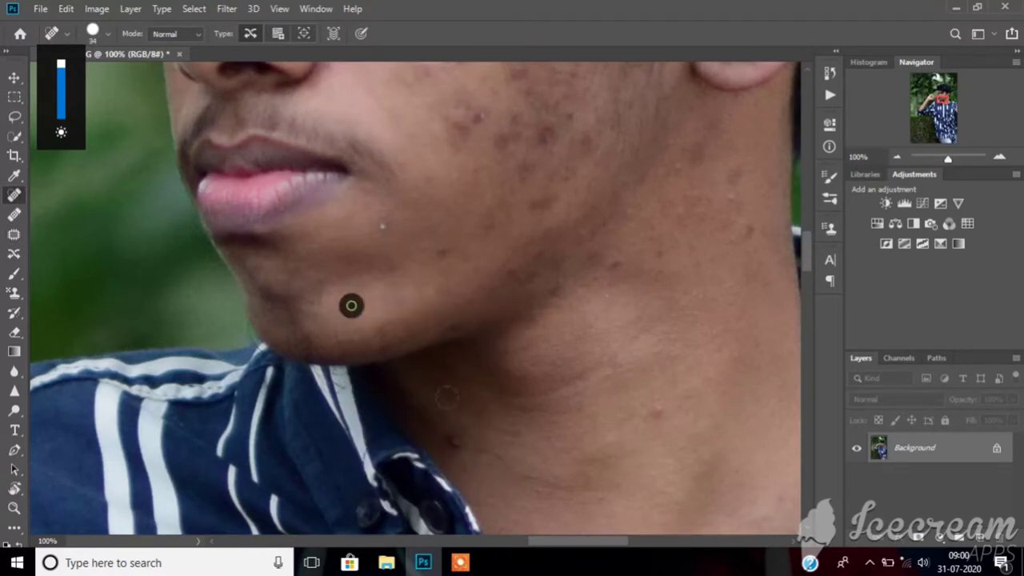
{"action": "left_click", "coordinate": [457, 442]}
{"action": "left_click", "coordinate": [655, 410]}
{"action": "left_click", "coordinate": [627, 304]}
{"action": "left_click", "coordinate": [617, 265]}
{"action": "left_click", "coordinate": [382, 226]}
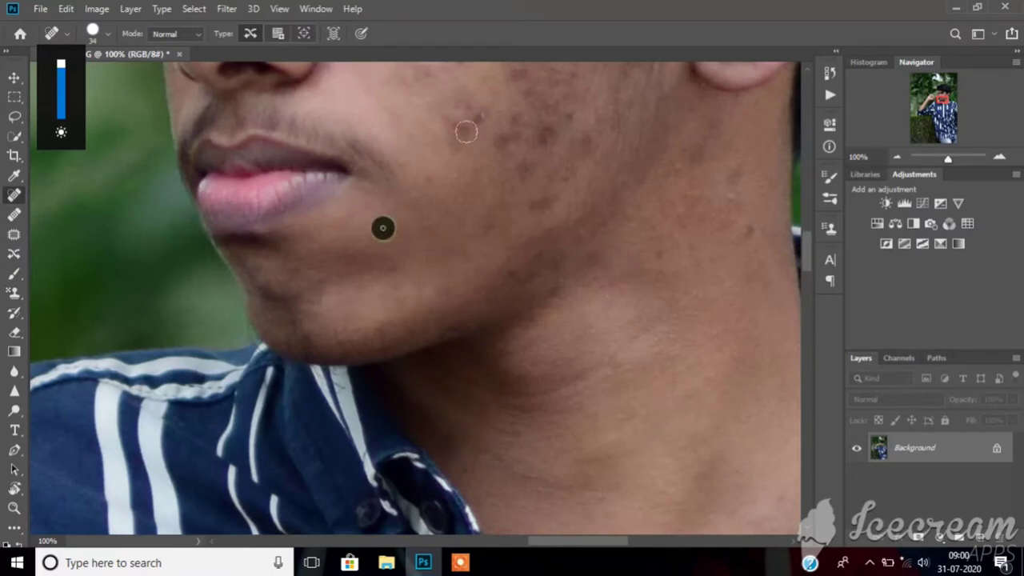
{"action": "left_click", "coordinate": [480, 121]}
{"action": "left_click", "coordinate": [403, 163]}
{"action": "left_click", "coordinate": [541, 134]}
{"action": "left_click", "coordinate": [678, 166]}
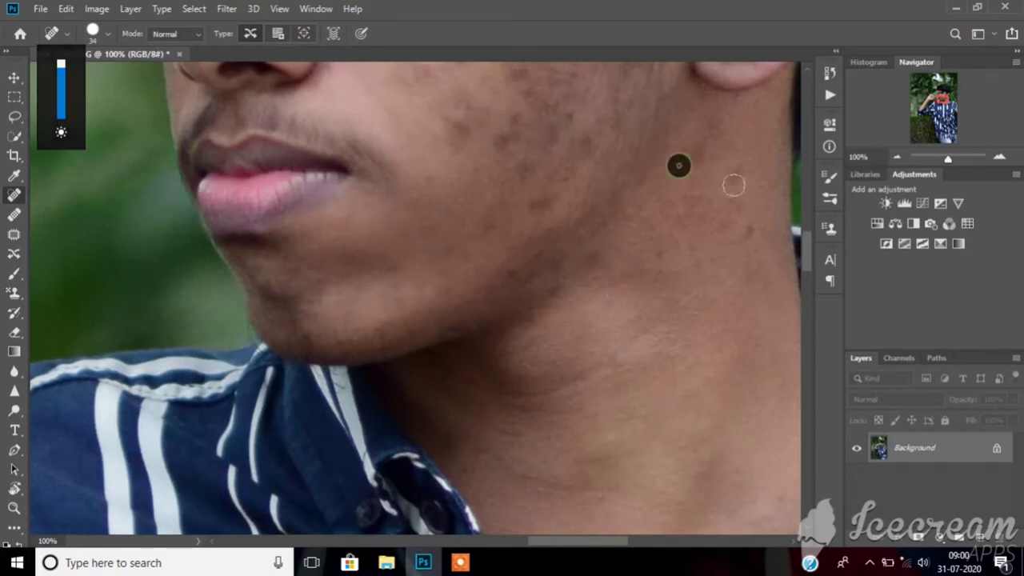
{"action": "left_click", "coordinate": [624, 148]}
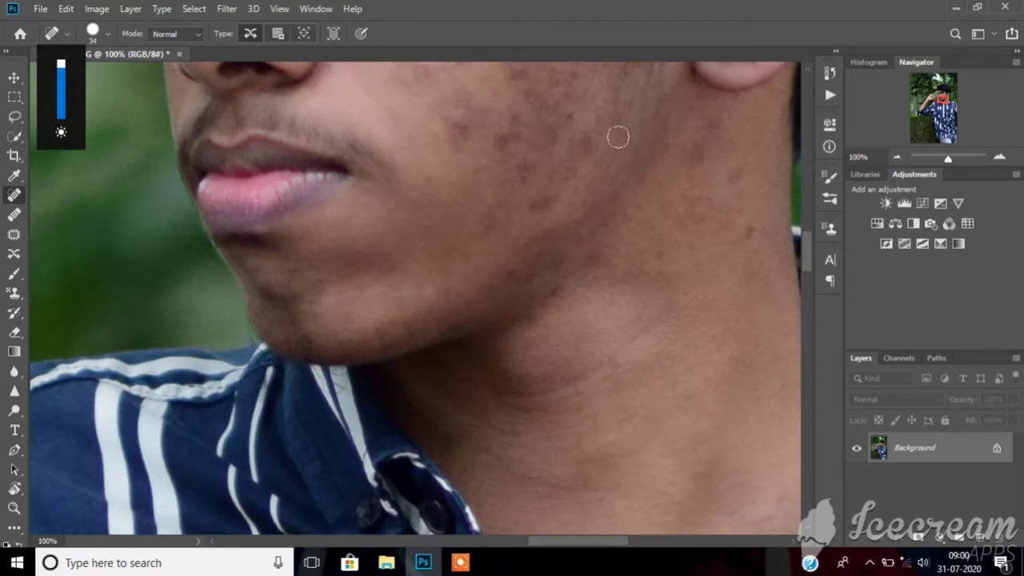
Spot-heal the many blemishes across the cheek, temple, lower jaw and neck
{"action": "scroll", "coordinate": [683, 148], "scroll_direction": "up", "scroll_amount": 3}
{"action": "scroll", "coordinate": [684, 148], "scroll_direction": "up", "scroll_amount": 3}
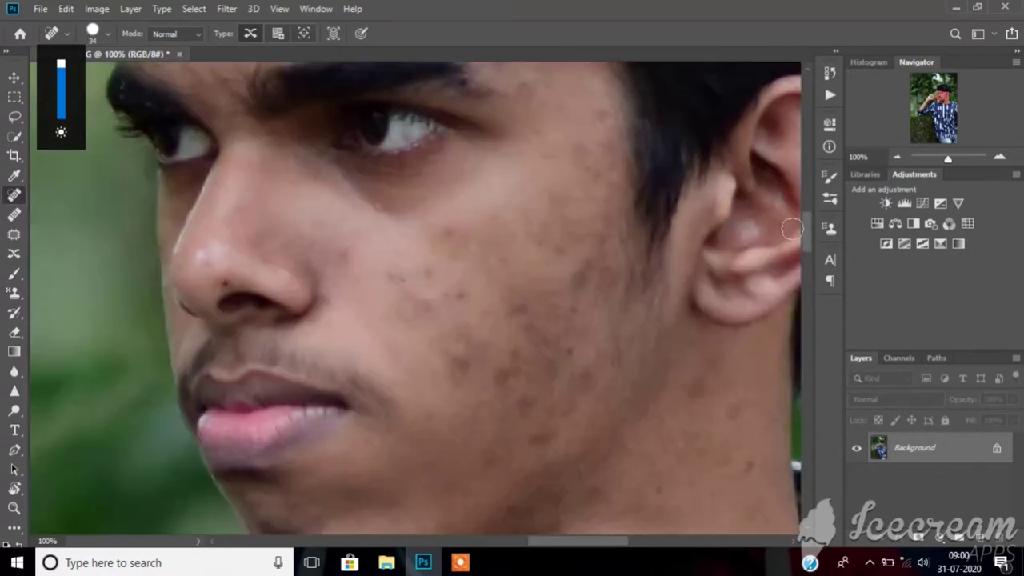
{"action": "left_click", "coordinate": [470, 361]}
{"action": "left_click", "coordinate": [402, 275]}
{"action": "left_click", "coordinate": [350, 251]}
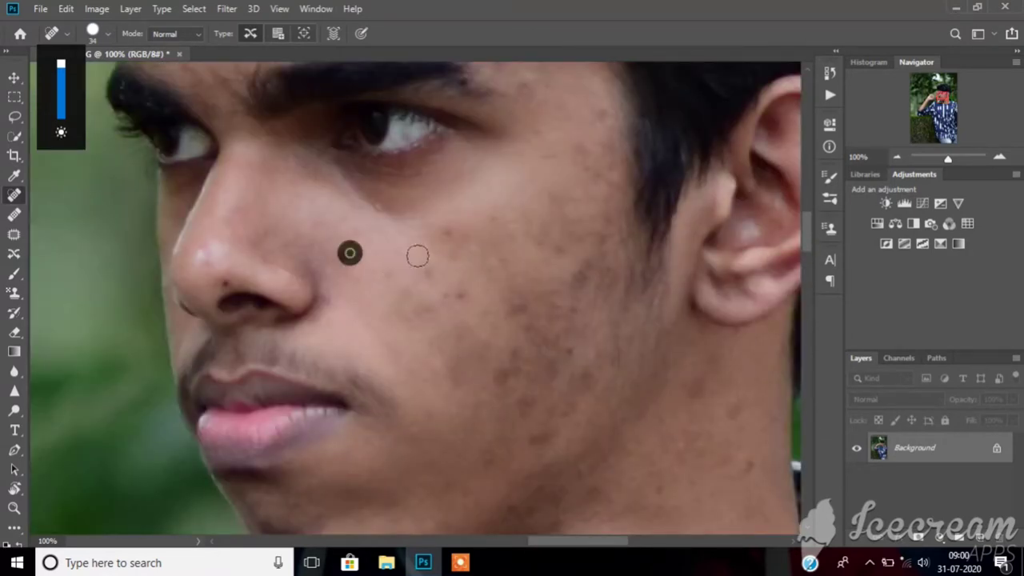
{"action": "left_click", "coordinate": [428, 273]}
{"action": "left_click", "coordinate": [457, 297]}
{"action": "left_click", "coordinate": [517, 305]}
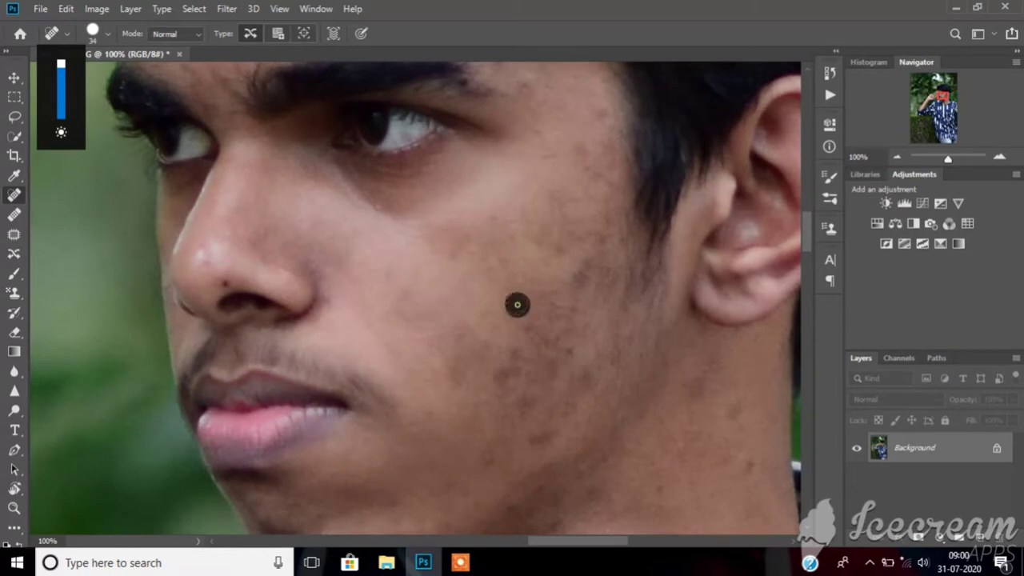
{"action": "left_click", "coordinate": [494, 265]}
{"action": "left_click", "coordinate": [544, 157]}
{"action": "left_click", "coordinate": [539, 127]}
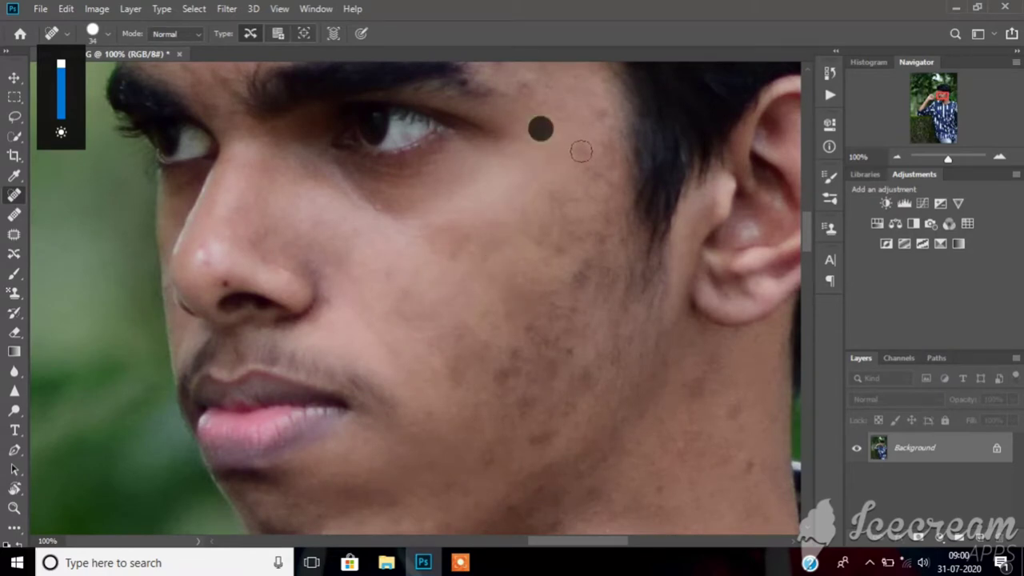
{"action": "left_click", "coordinate": [576, 166]}
{"action": "left_click", "coordinate": [571, 206]}
{"action": "left_click", "coordinate": [566, 192]}
{"action": "left_click", "coordinate": [562, 211]}
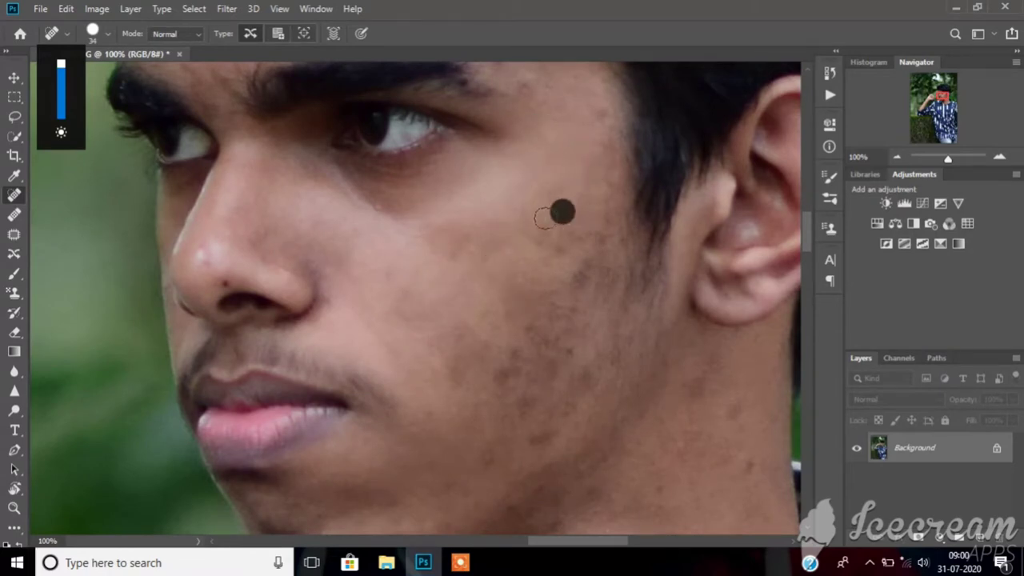
{"action": "left_click", "coordinate": [573, 225]}
{"action": "left_click", "coordinate": [547, 219]}
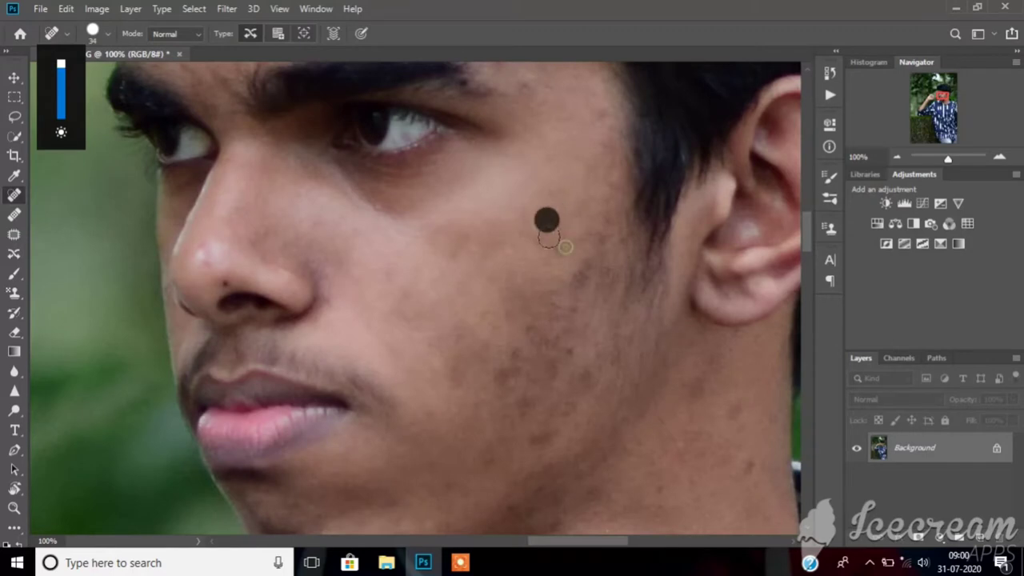
{"action": "left_click", "coordinate": [557, 229]}
{"action": "left_click", "coordinate": [565, 237]}
{"action": "left_click", "coordinate": [547, 230]}
{"action": "left_click", "coordinate": [564, 245]}
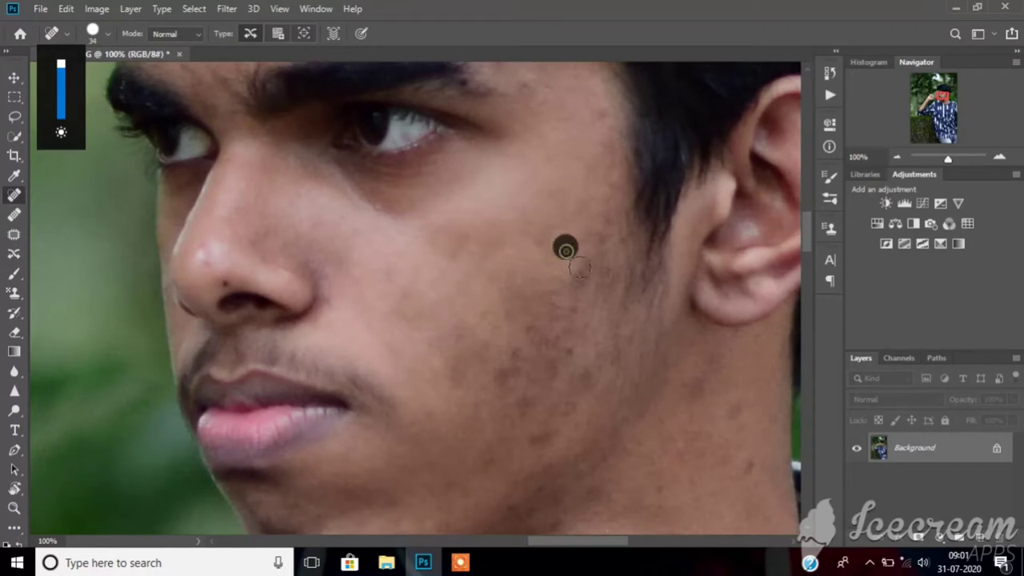
{"action": "left_click", "coordinate": [549, 233]}
{"action": "left_click", "coordinate": [551, 249]}
{"action": "left_click", "coordinate": [529, 239]}
{"action": "left_click", "coordinate": [546, 240]}
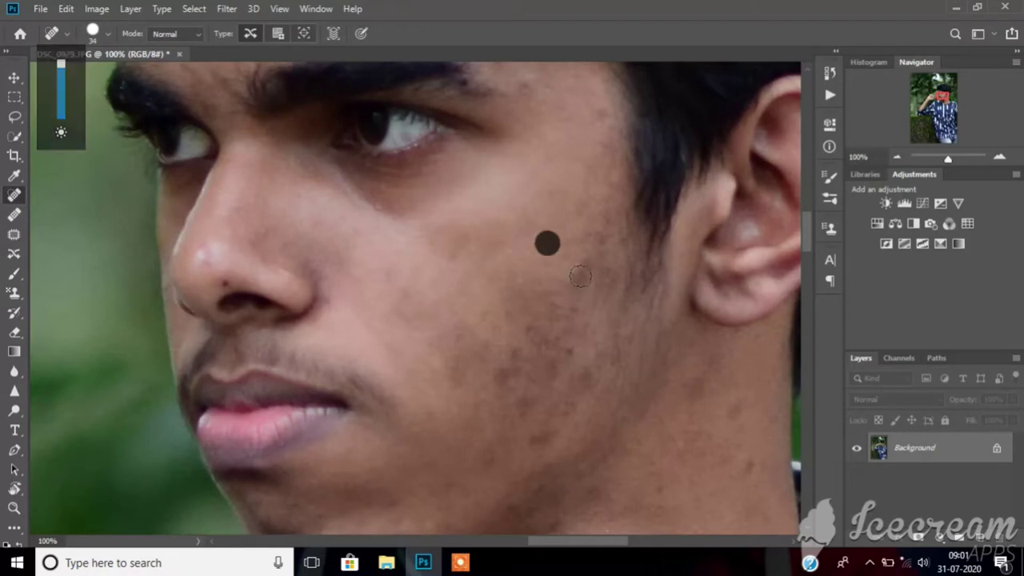
{"action": "left_click", "coordinate": [557, 245]}
{"action": "left_click", "coordinate": [566, 251]}
{"action": "left_click", "coordinate": [576, 282]}
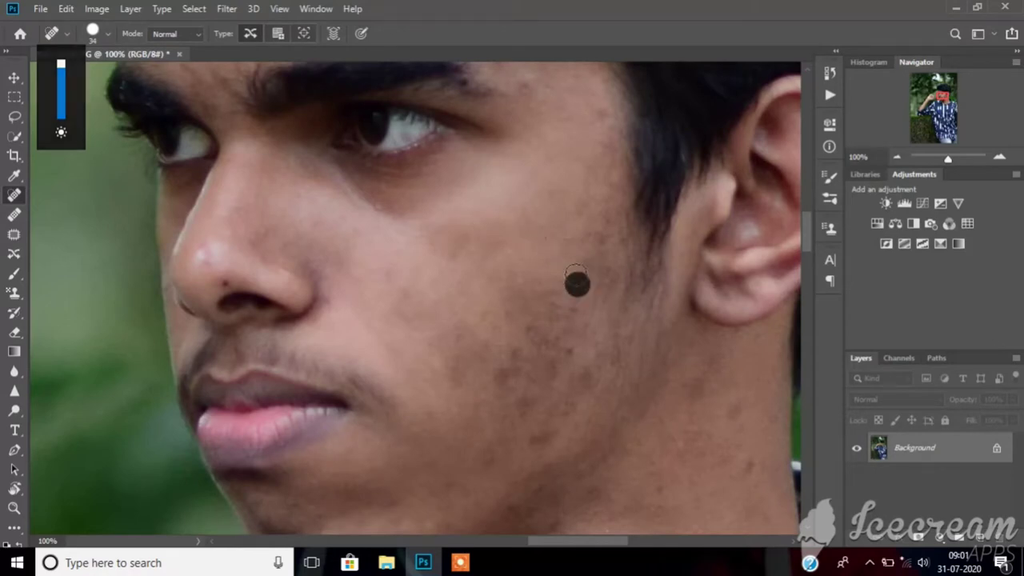
{"action": "left_click", "coordinate": [569, 299]}
{"action": "left_click", "coordinate": [545, 318]}
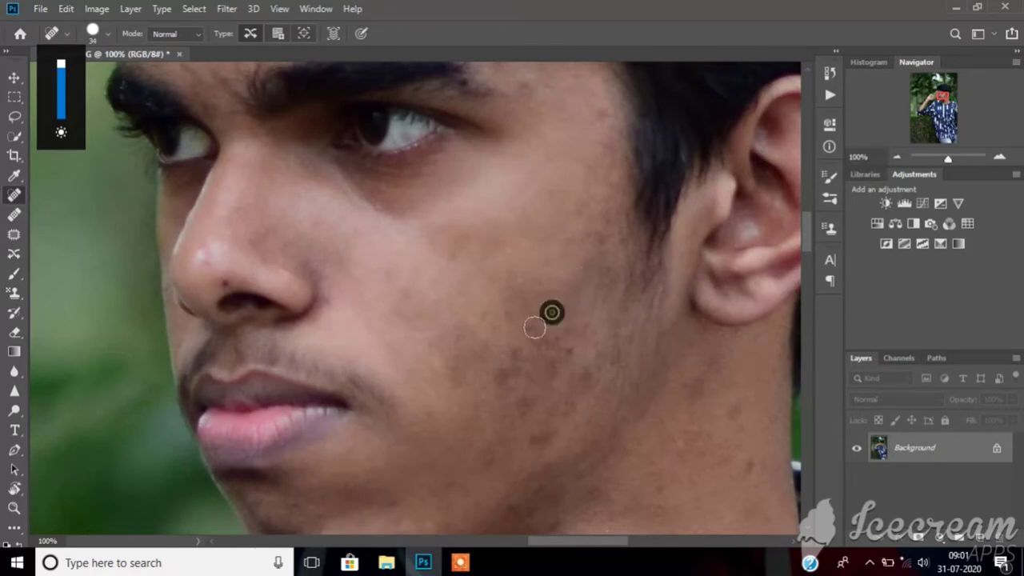
{"action": "left_click", "coordinate": [524, 336]}
{"action": "left_click", "coordinate": [513, 368]}
{"action": "left_click", "coordinate": [741, 410]}
{"action": "left_click", "coordinate": [660, 494]}
{"action": "left_click", "coordinate": [695, 393]}
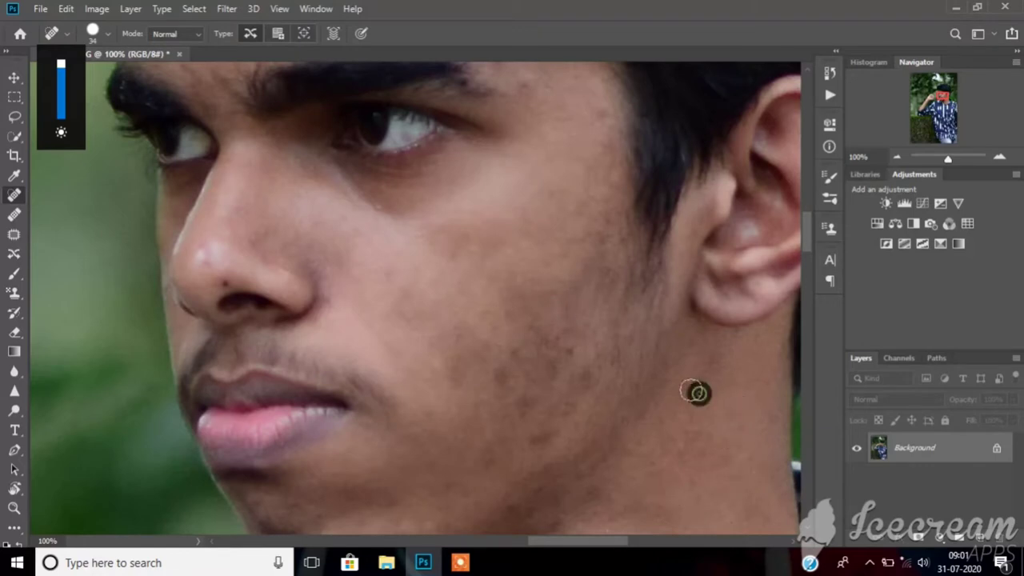
{"action": "left_click", "coordinate": [693, 433]}
{"action": "left_click", "coordinate": [647, 472]}
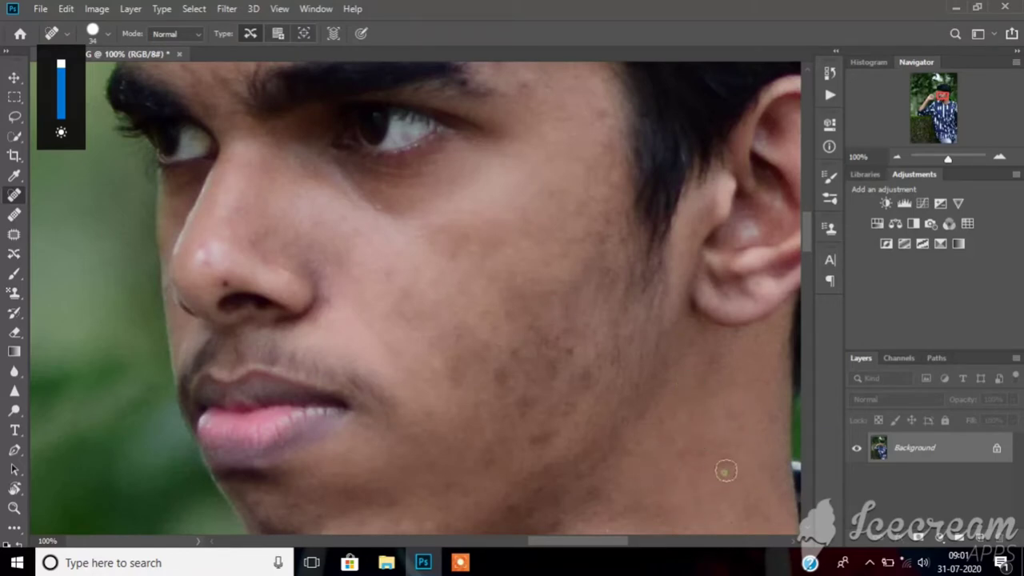
Spot-heal the spots on the nose, under the eye and across the cheek
{"action": "left_click", "coordinate": [221, 279]}
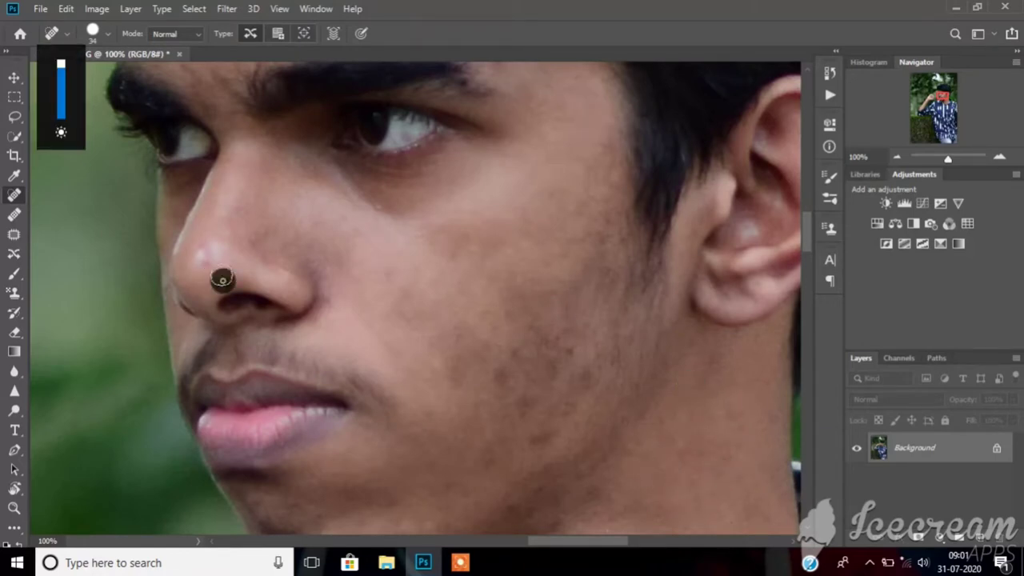
{"action": "left_click", "coordinate": [246, 210]}
{"action": "left_click", "coordinate": [268, 232]}
{"action": "left_click", "coordinate": [345, 217]}
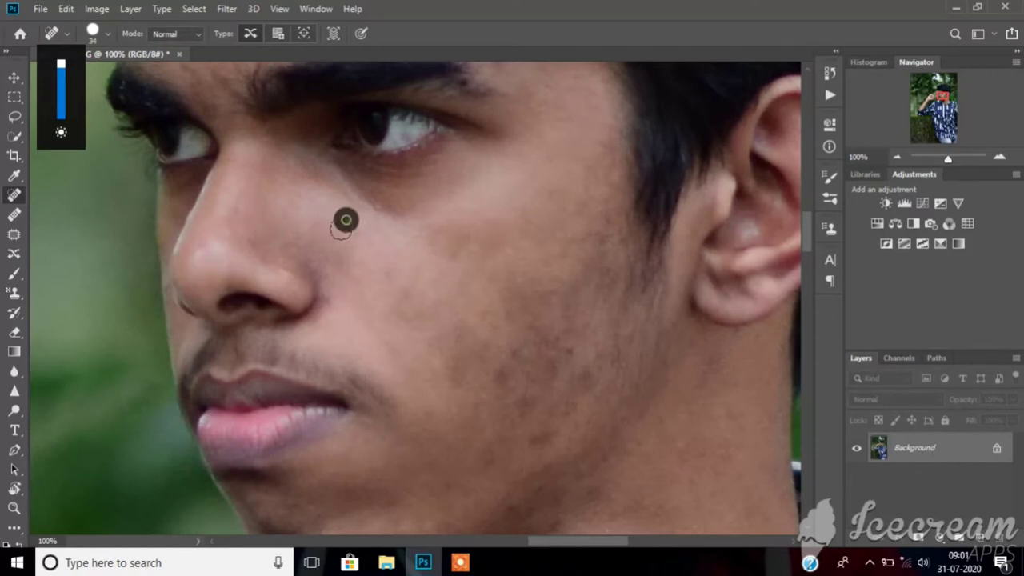
{"action": "left_click", "coordinate": [345, 262]}
{"action": "left_click", "coordinate": [382, 200]}
{"action": "left_click", "coordinate": [471, 254]}
{"action": "left_click", "coordinate": [506, 262]}
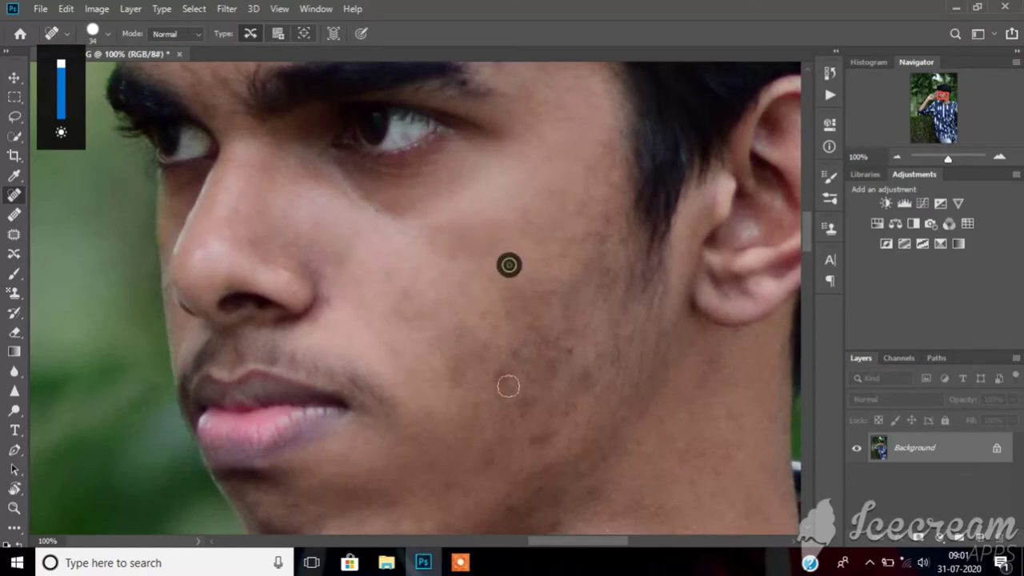
{"action": "left_click", "coordinate": [477, 406]}
{"action": "left_click", "coordinate": [465, 479]}
{"action": "left_click", "coordinate": [526, 412]}
{"action": "left_click", "coordinate": [601, 232]}
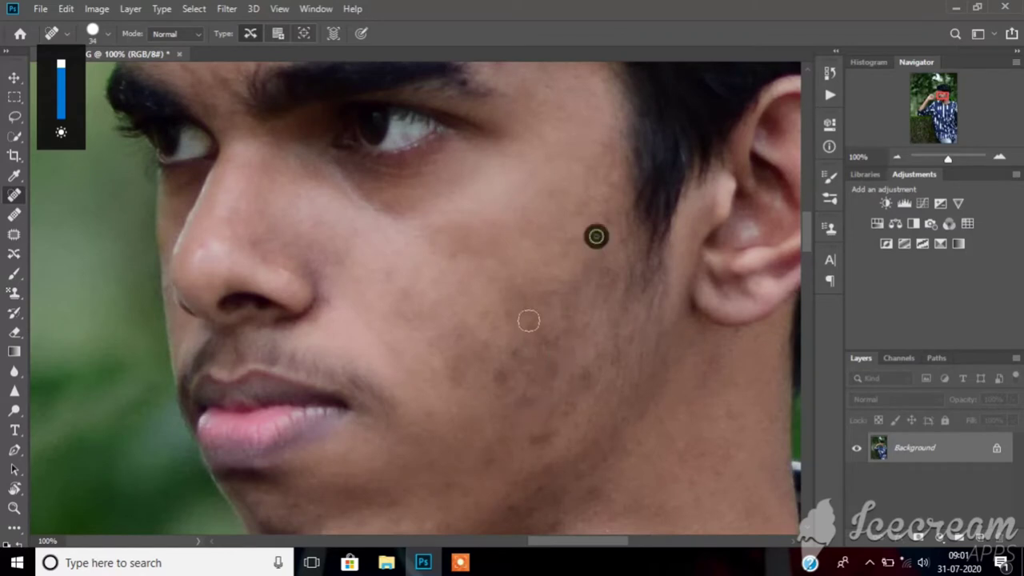
{"action": "left_click", "coordinate": [502, 353]}
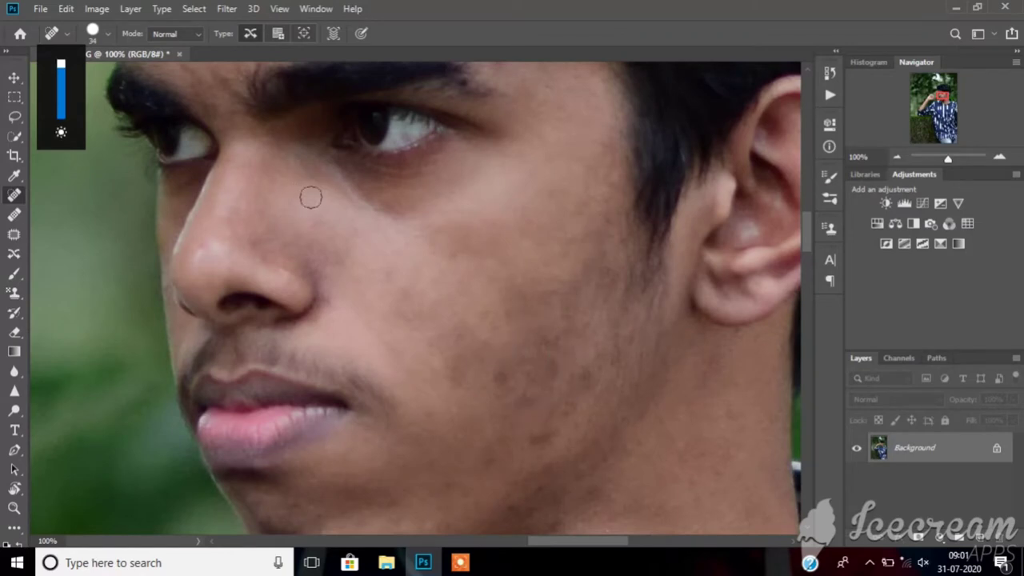
Spot-heal the forehead and eyebrow blemishes, then switch to the Mixer Brush
{"action": "scroll", "coordinate": [400, 296], "scroll_direction": "up", "scroll_amount": 2}
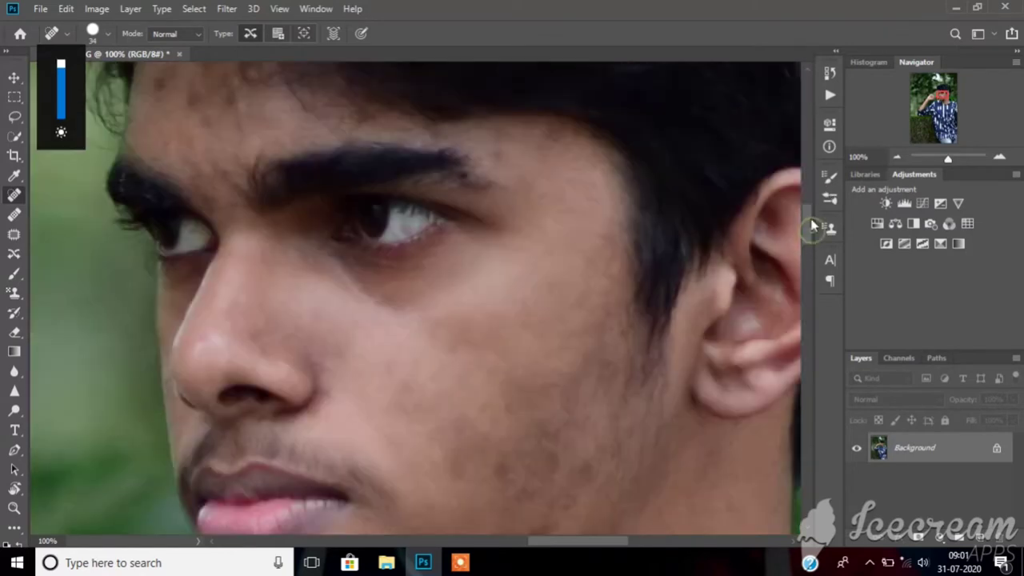
{"action": "scroll", "coordinate": [400, 296], "scroll_direction": "up", "scroll_amount": 3}
{"action": "left_click", "coordinate": [157, 269]}
{"action": "left_click", "coordinate": [234, 286]}
{"action": "left_click", "coordinate": [205, 312]}
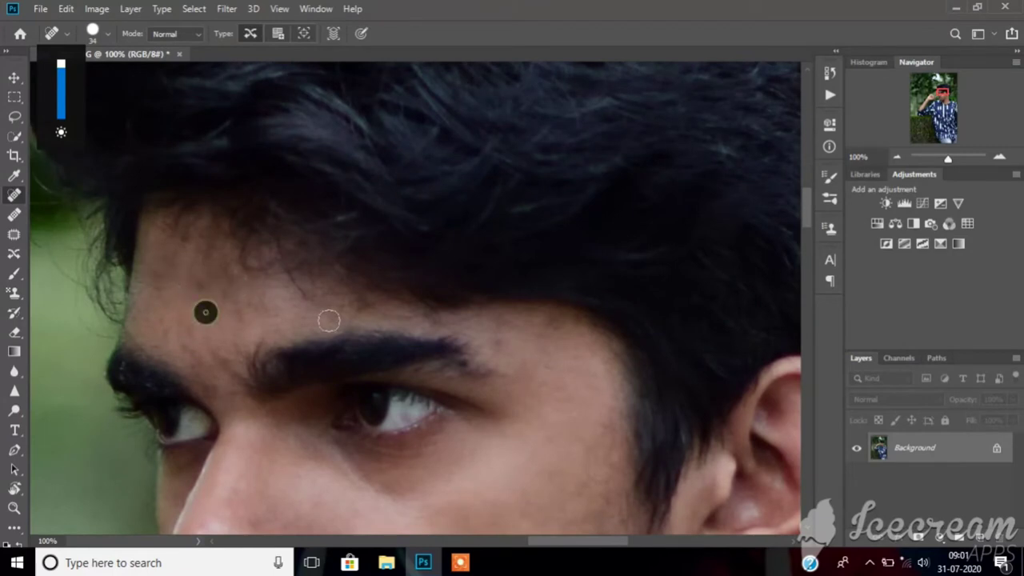
{"action": "left_click", "coordinate": [493, 340]}
{"action": "key", "text": "shift+b"}
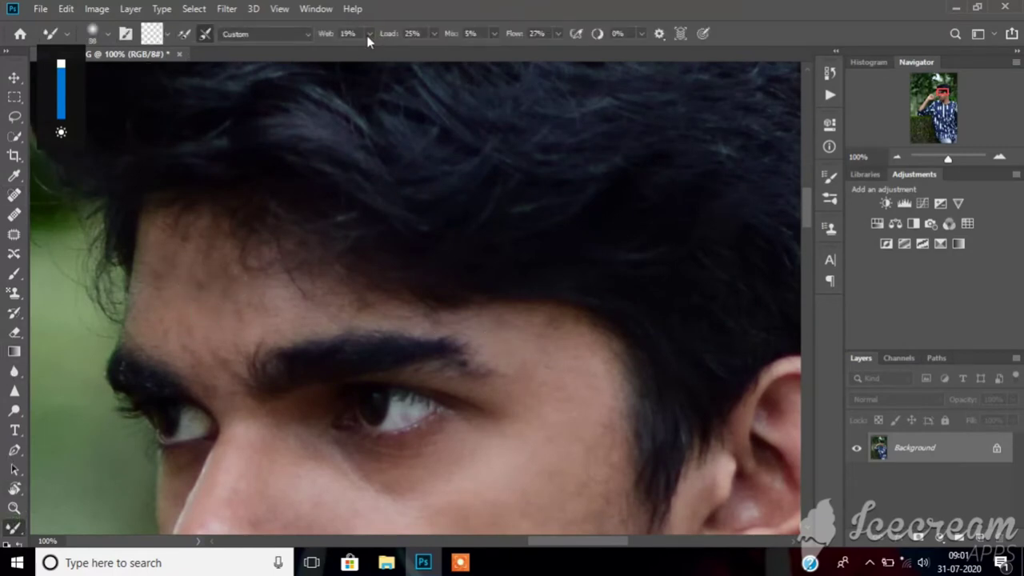
Set the Mixer Brush Wet to 8% and blend a stroke across the forehead
{"action": "key", "text": "XF86AudioMute"}
{"action": "left_click", "coordinate": [369, 34]}
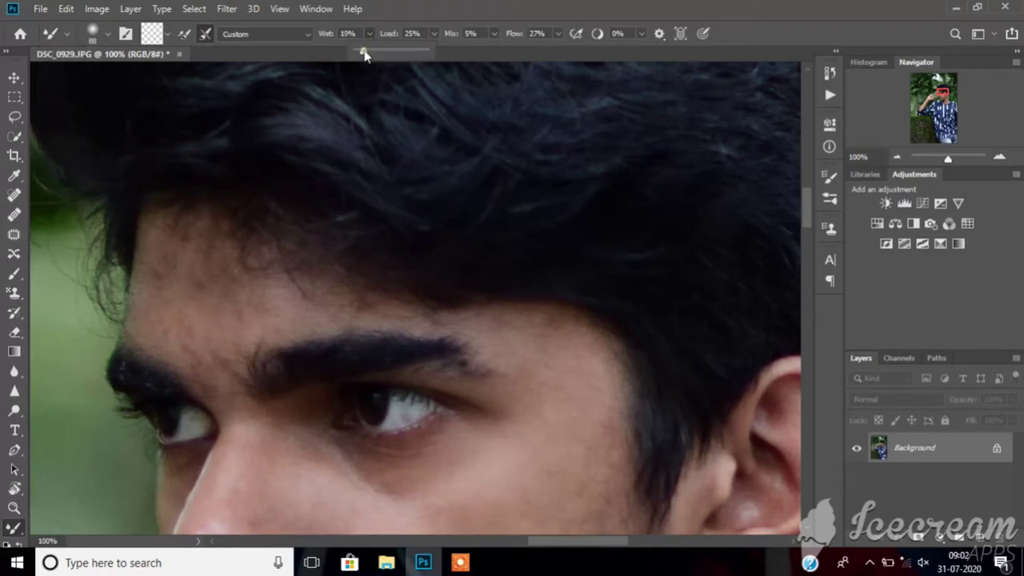
{"action": "left_click_drag", "start_coordinate": [365, 54], "coordinate": [362, 53]}
{"action": "left_click_drag", "start_coordinate": [190, 276], "coordinate": [304, 273]}
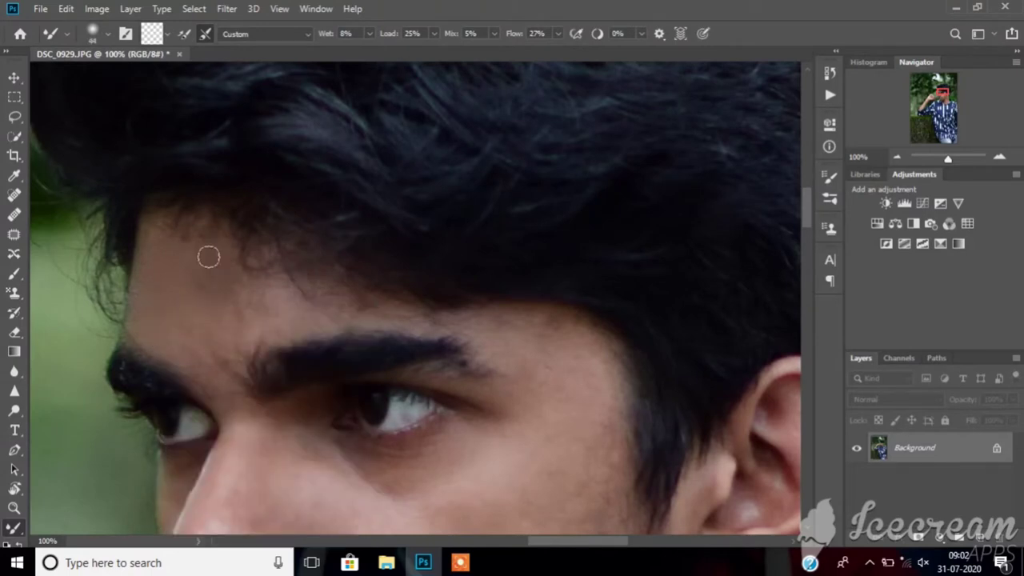
Raise Wet to 60%, stroke near the hairline, and bring up the History panel
{"action": "key", "text": "XF86MonBrightnessDown"}
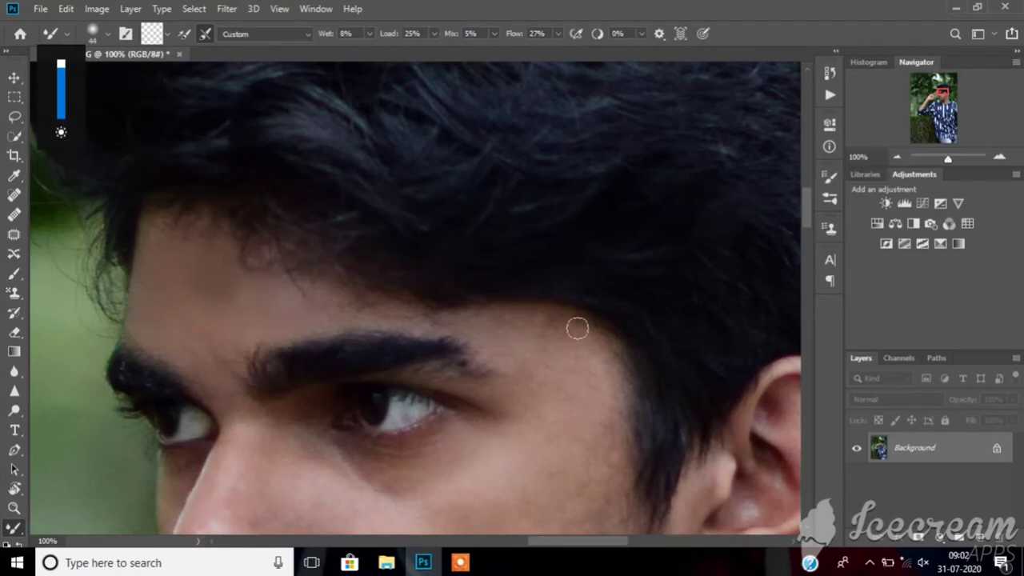
{"action": "key", "text": "6"}
{"action": "scroll", "coordinate": [479, 273], "scroll_direction": "down", "scroll_amount": 2}
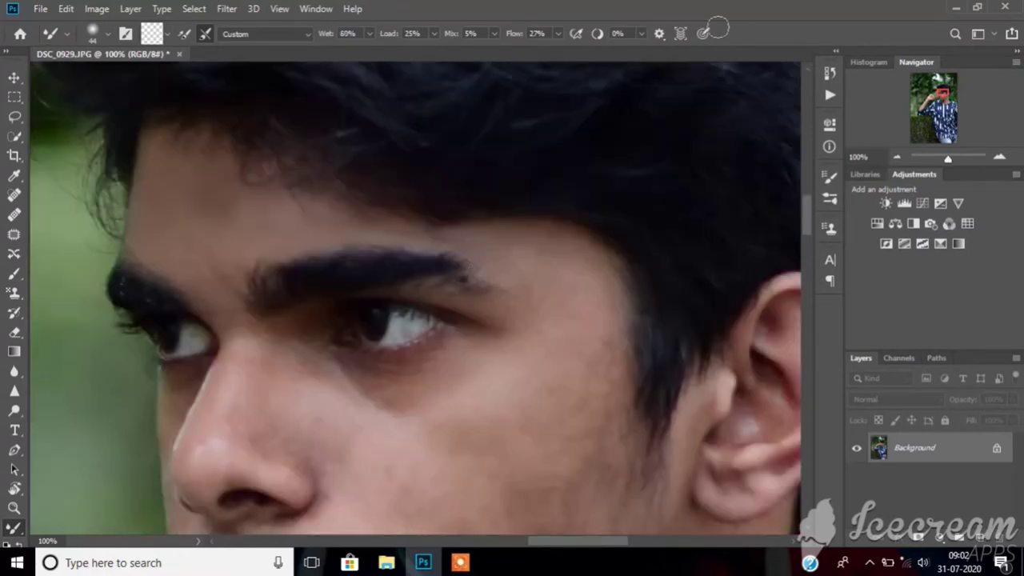
{"action": "left_click_drag", "start_coordinate": [685, 64], "coordinate": [588, 224]}
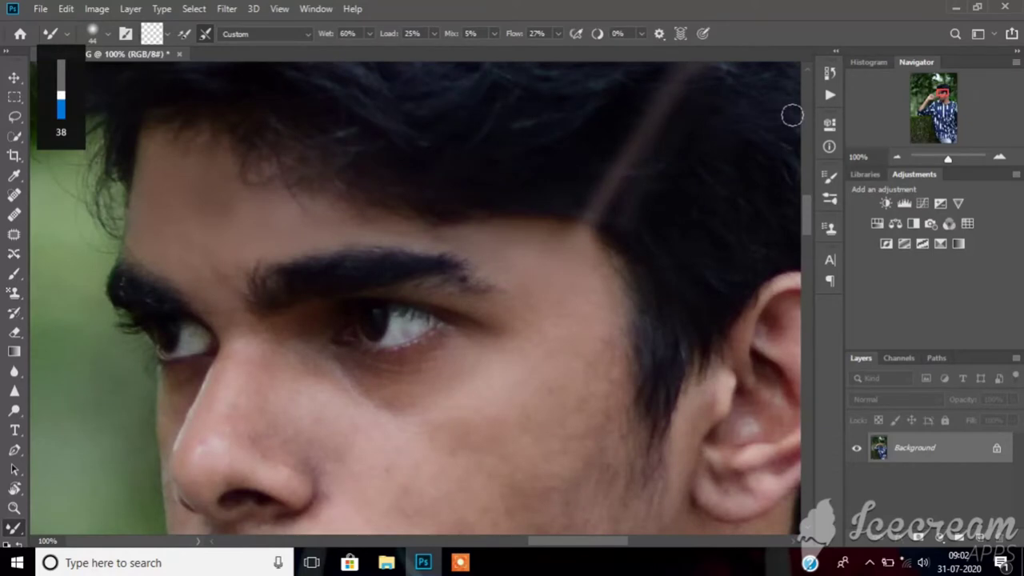
{"action": "left_click", "coordinate": [830, 72]}
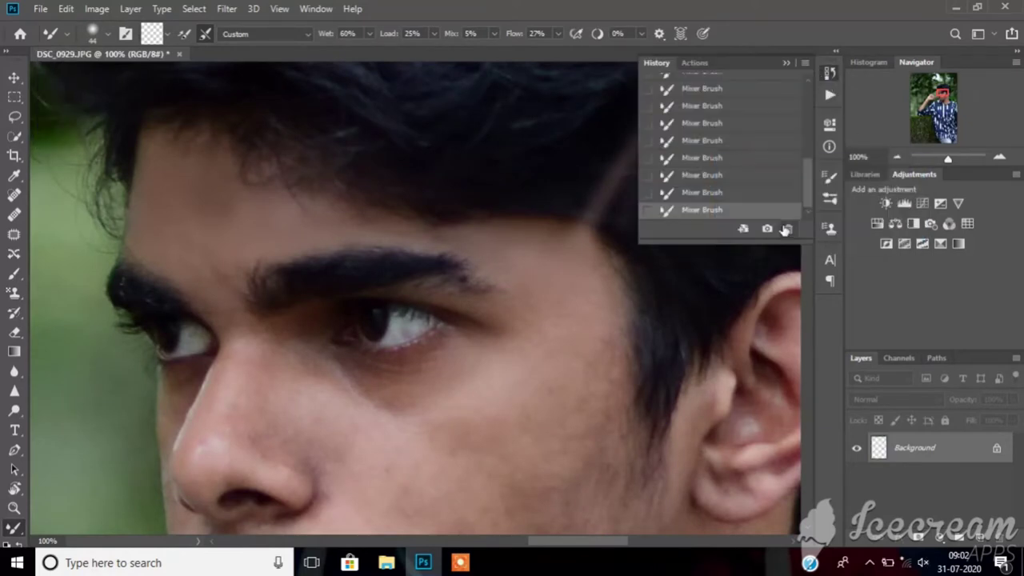
Undo the stray hair streak and set the Mixer Brush to Load 6%, Mix 4%, 69 px soft round
{"action": "key", "text": "ctrl+z"}
{"action": "left_click", "coordinate": [433, 34]}
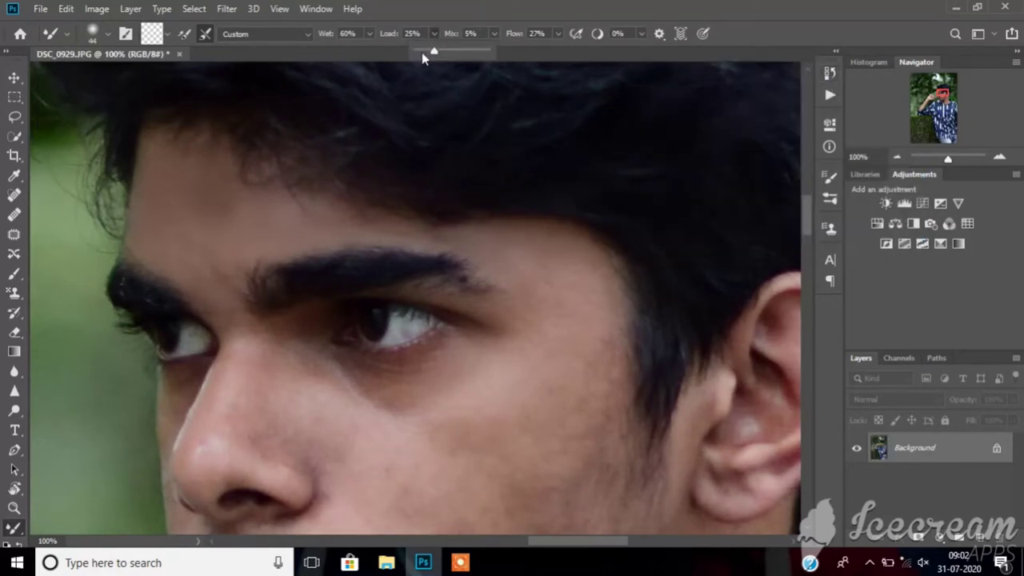
{"action": "left_click", "coordinate": [494, 34]}
{"action": "right_click", "coordinate": [537, 384]}
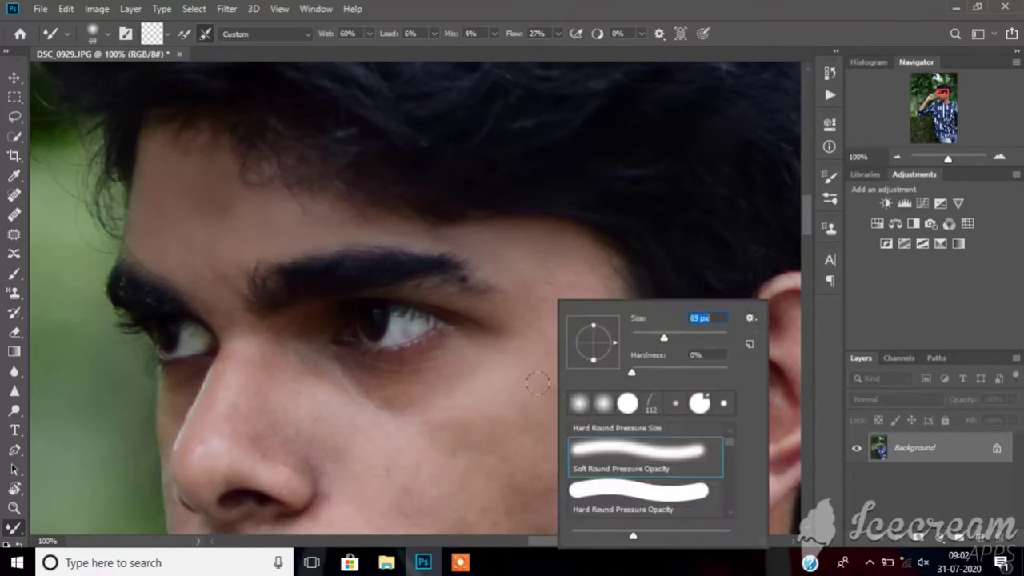
{"action": "key", "text": "Return"}
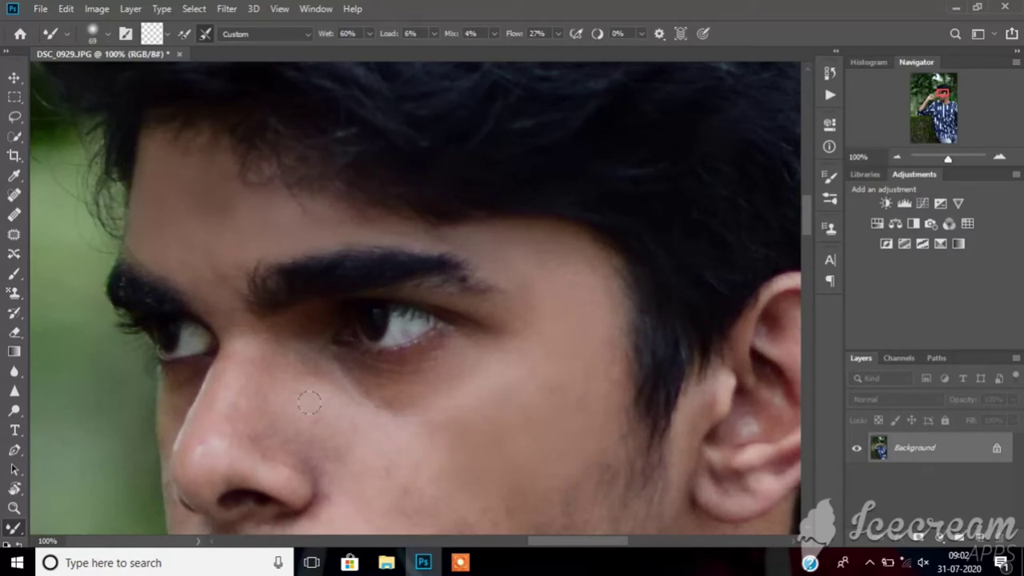
Blend the blotchy skin on the cheek, beside the sideburn and between lip and chin
{"action": "scroll", "coordinate": [472, 209], "scroll_direction": "down", "scroll_amount": 5}
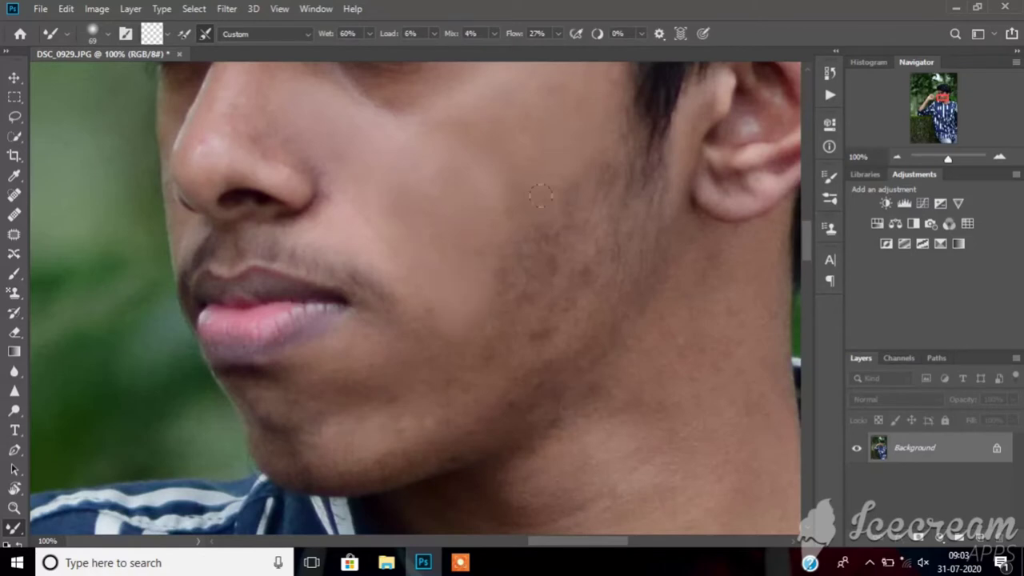
{"action": "mouse_move", "coordinate": [442, 261]}
{"action": "left_mouse_down"}
{"action": "mouse_move", "coordinate": [522, 255]}
{"action": "mouse_move", "coordinate": [588, 155]}
{"action": "left_mouse_up"}
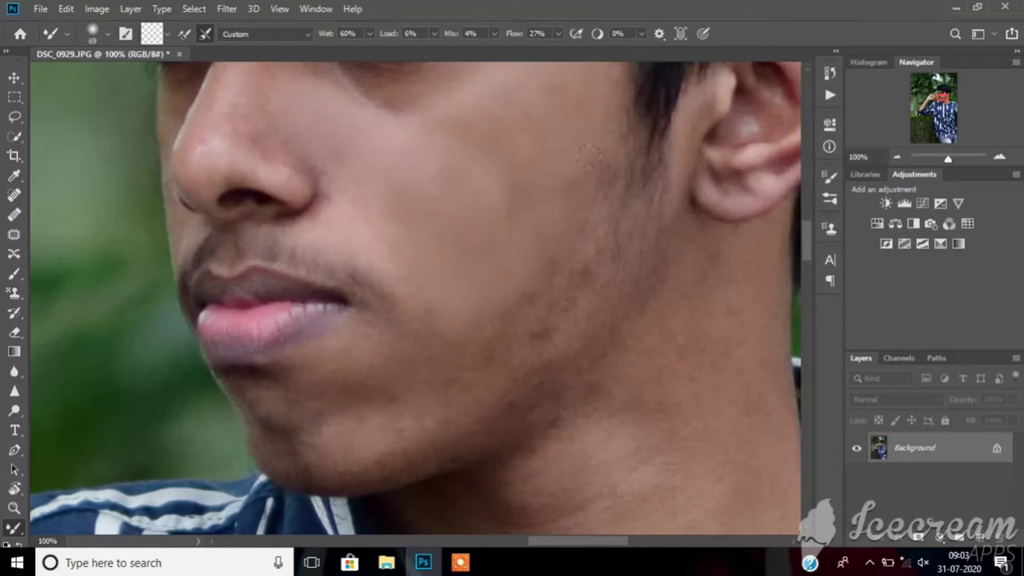
{"action": "mouse_move", "coordinate": [553, 262]}
{"action": "left_mouse_down"}
{"action": "mouse_move", "coordinate": [533, 334]}
{"action": "mouse_move", "coordinate": [484, 362]}
{"action": "left_mouse_up"}
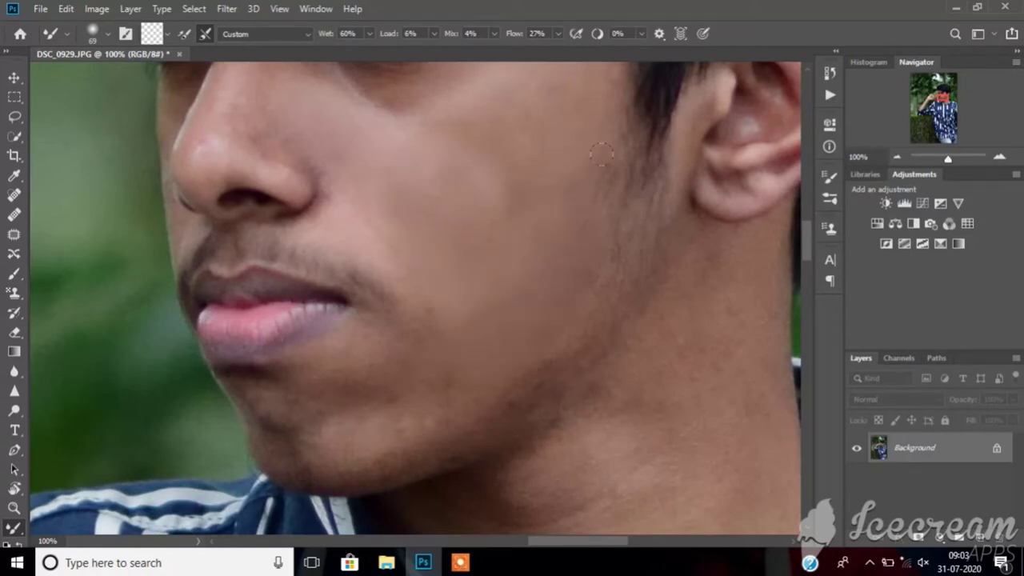
{"action": "left_click_drag", "start_coordinate": [590, 148], "coordinate": [590, 103]}
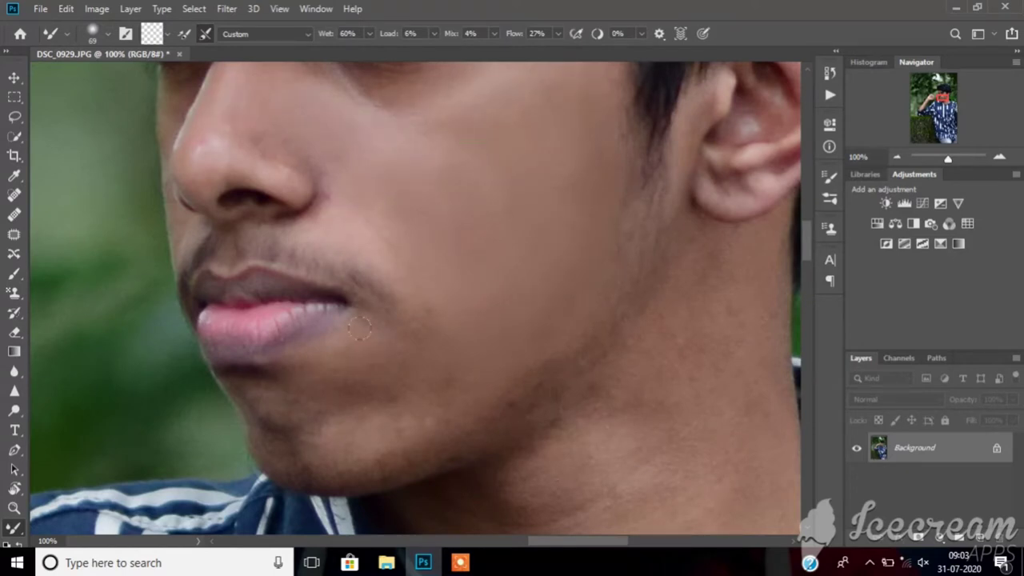
{"action": "mouse_move", "coordinate": [352, 346]}
{"action": "left_mouse_down"}
{"action": "mouse_move", "coordinate": [278, 432]}
{"action": "mouse_move", "coordinate": [375, 436]}
{"action": "left_mouse_up"}
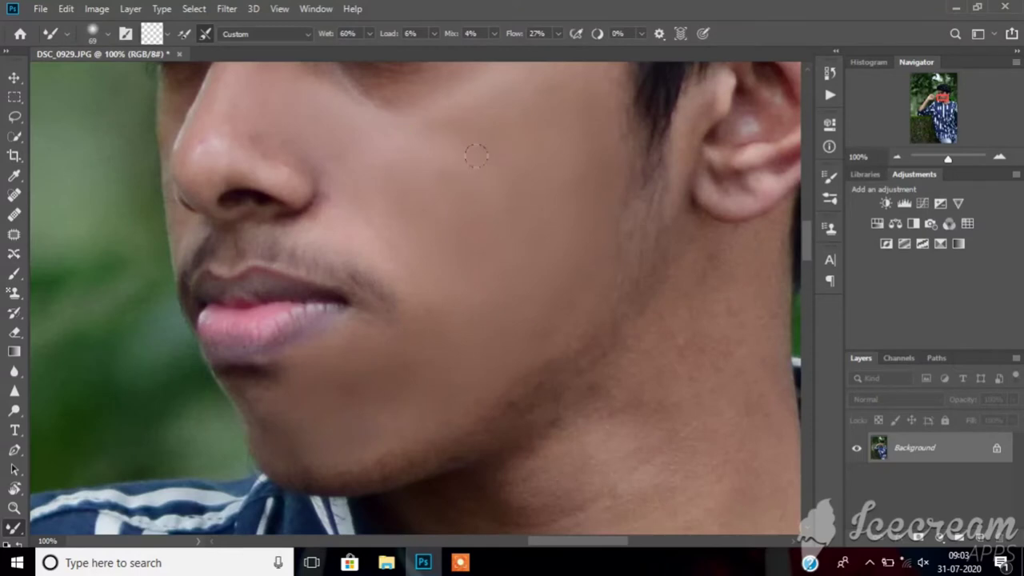
Zoom out to 66.67% and resize the brush to about 80
{"action": "scroll", "coordinate": [567, 193], "scroll_direction": "up", "scroll_amount": 3}
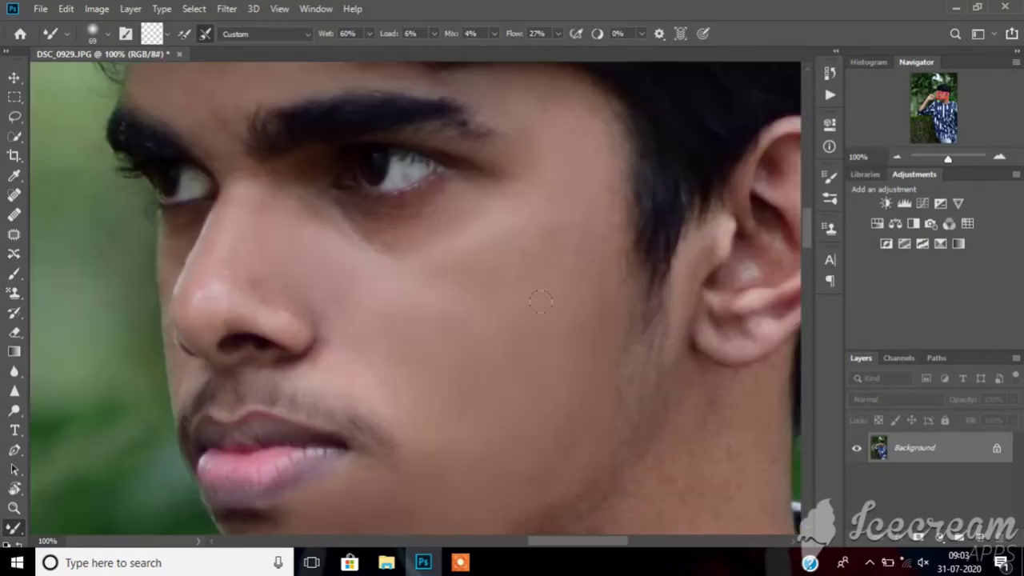
{"action": "key", "text": "ctrl+minus"}
{"action": "scroll", "coordinate": [601, 341], "scroll_direction": "down", "scroll_amount": 3}
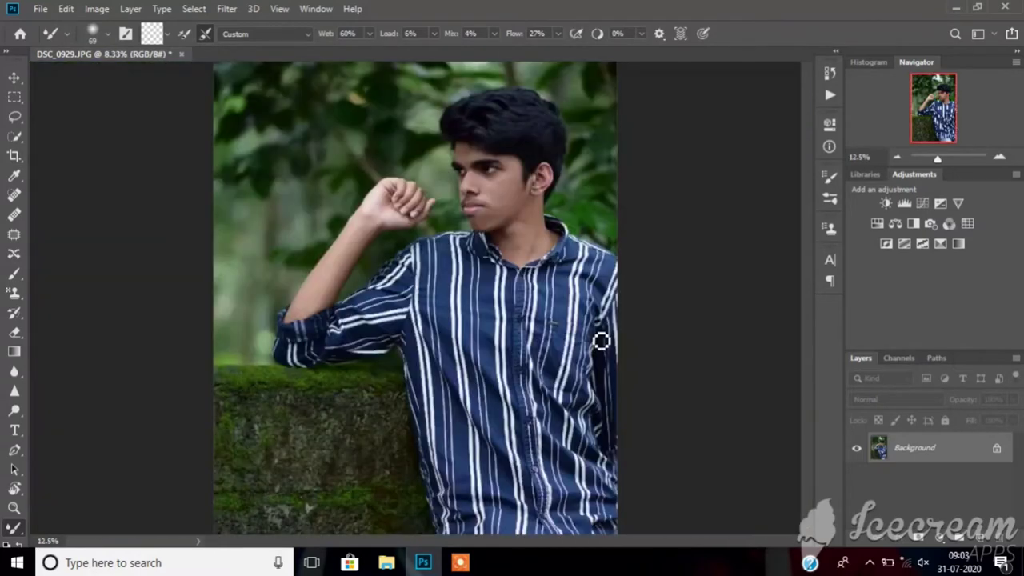
{"action": "scroll", "coordinate": [621, 336], "scroll_direction": "up", "scroll_amount": 2}
{"action": "scroll", "coordinate": [617, 343], "scroll_direction": "up", "scroll_amount": 1}
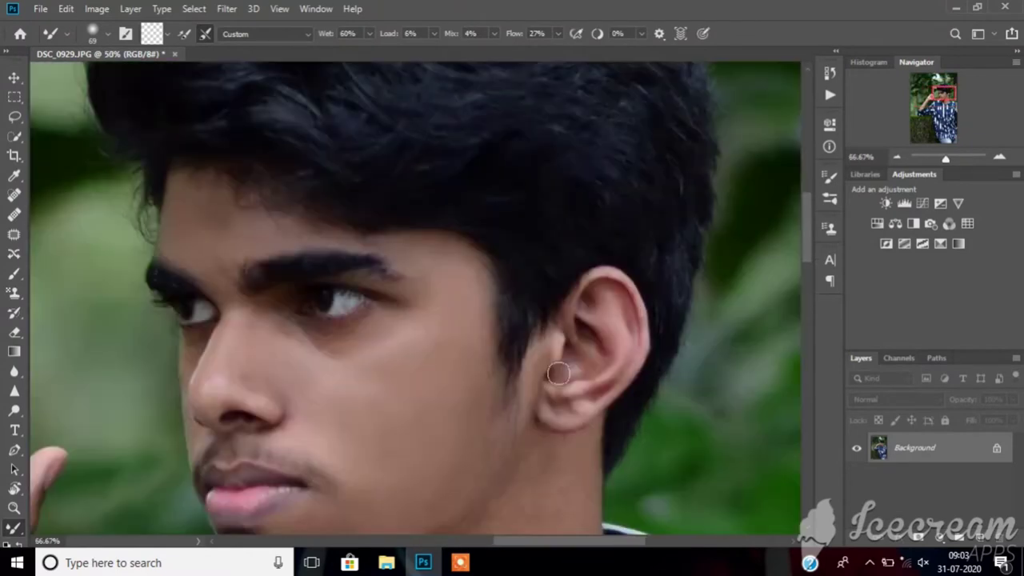
{"action": "scroll", "coordinate": [559, 359], "scroll_direction": "down", "scroll_amount": 3}
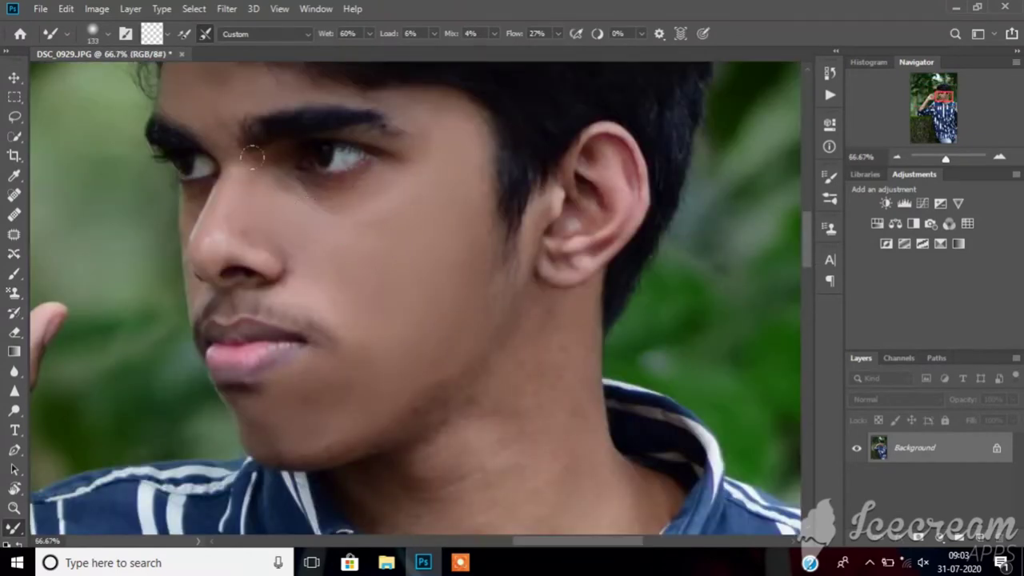
{"action": "key", "text": "bracketleft"}
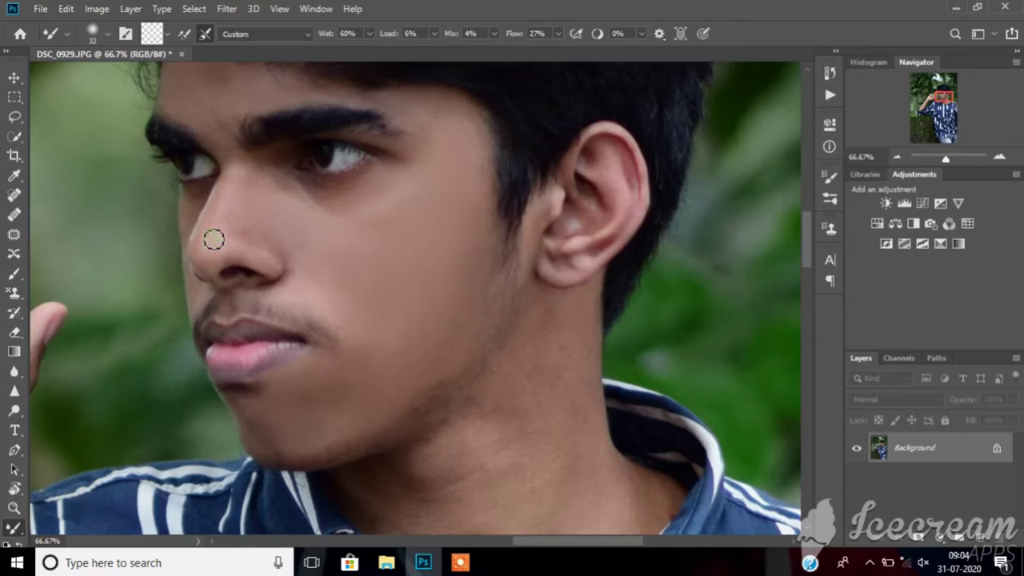
{"action": "key", "text": "bracketright"}
{"action": "key", "text": "bracketright"}
{"action": "key", "text": "bracketright"}
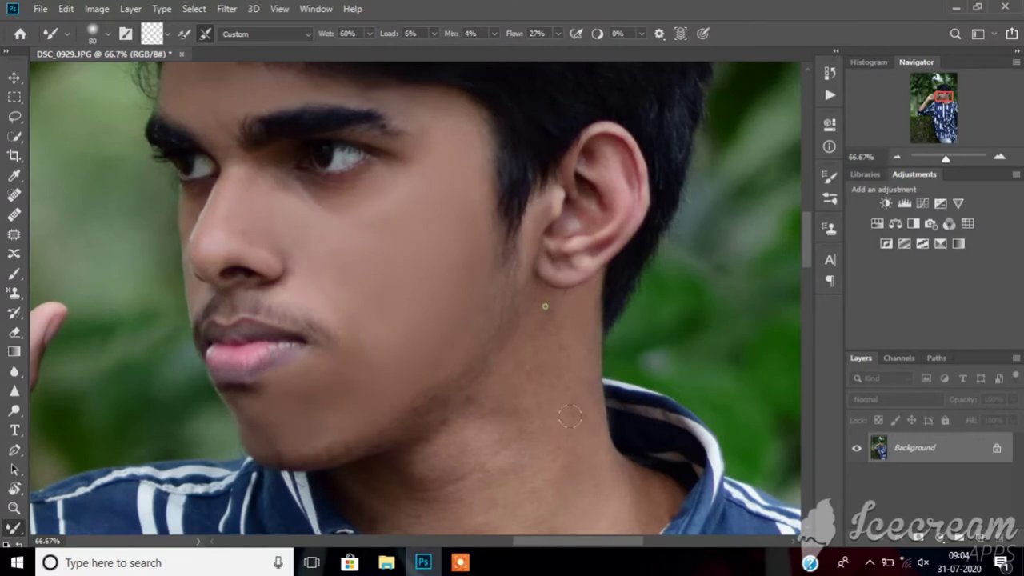
Blend the neck skin below the ear, under the chin and near the collar
{"action": "left_click_drag", "start_coordinate": [517, 351], "coordinate": [487, 382]}
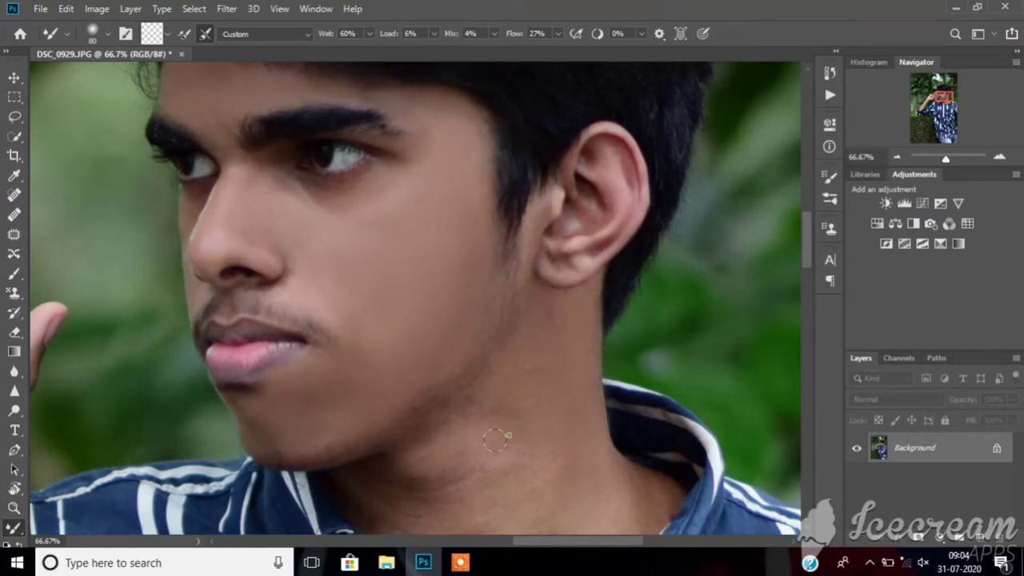
{"action": "left_click_drag", "start_coordinate": [413, 461], "coordinate": [338, 469]}
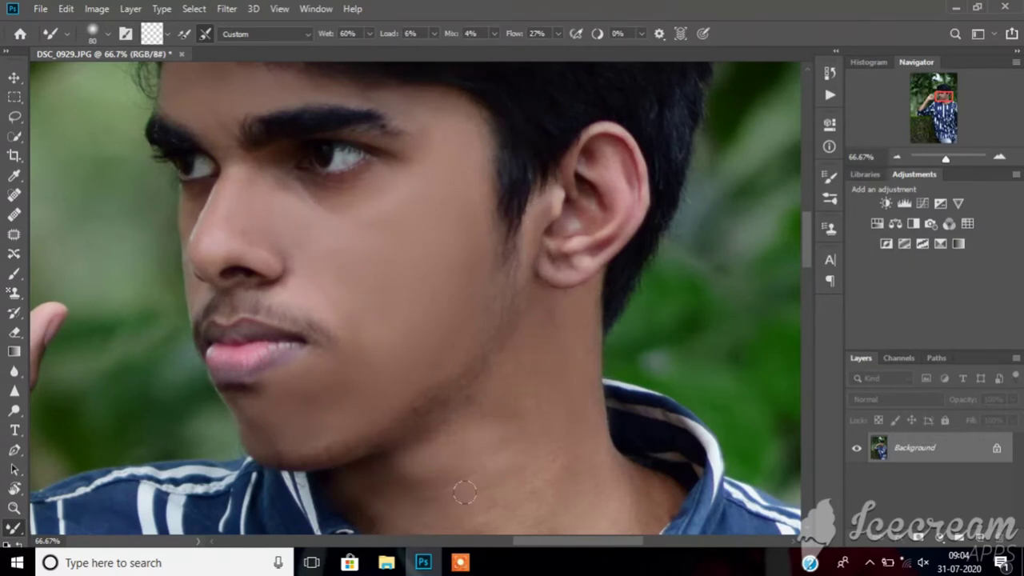
{"action": "scroll", "coordinate": [507, 452], "scroll_direction": "down", "scroll_amount": 3}
{"action": "left_click_drag", "start_coordinate": [486, 404], "coordinate": [383, 395]}
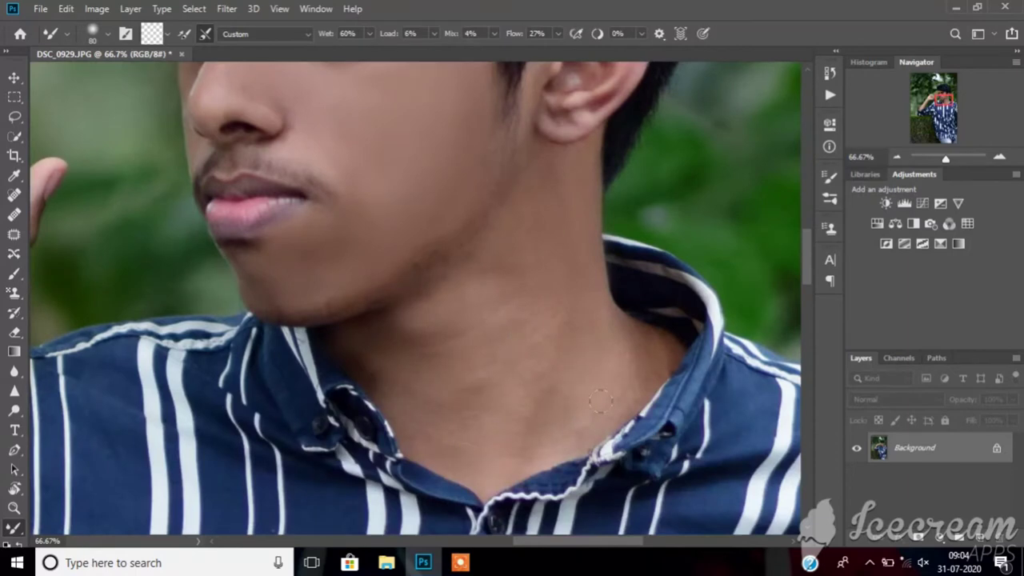
{"action": "left_click_drag", "start_coordinate": [551, 283], "coordinate": [559, 176]}
{"action": "scroll", "coordinate": [553, 176], "scroll_direction": "down", "scroll_amount": 2}
{"action": "scroll", "coordinate": [578, 175], "scroll_direction": "up", "scroll_amount": 1}
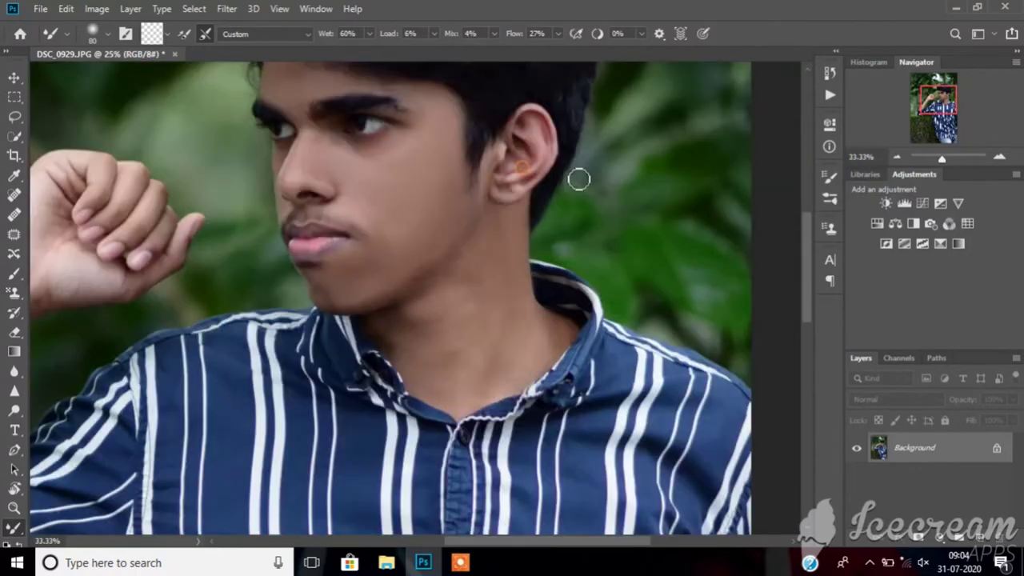
Resize the Mixer Brush to 202 px with 0% hardness
{"action": "right_click", "coordinate": [581, 300]}
{"action": "type", "text": "100"}
{"action": "key", "text": "Return"}
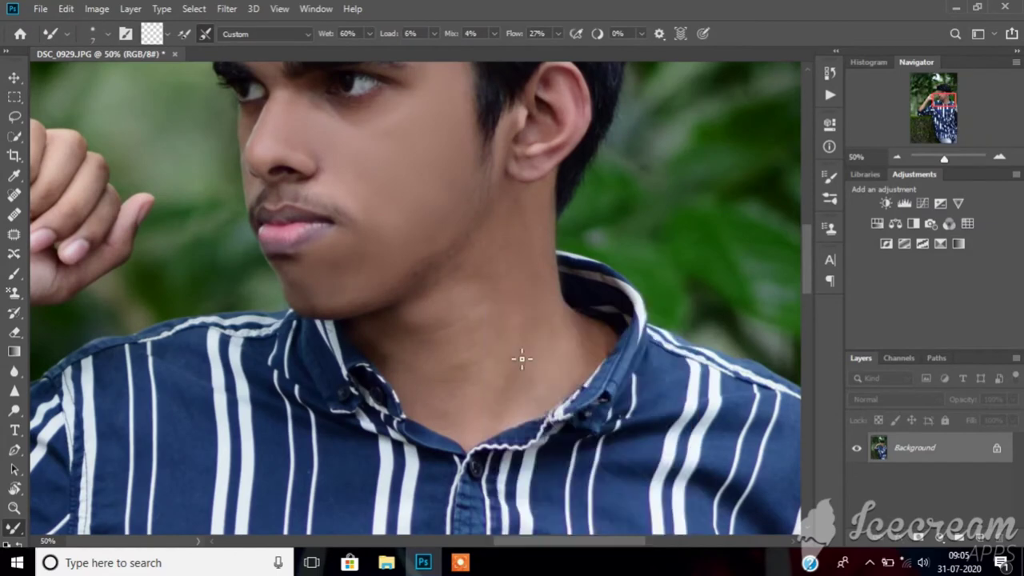
{"action": "right_click", "coordinate": [520, 359]}
{"action": "key", "text": "Return"}
{"action": "scroll", "coordinate": [535, 189], "scroll_direction": "down", "scroll_amount": 2}
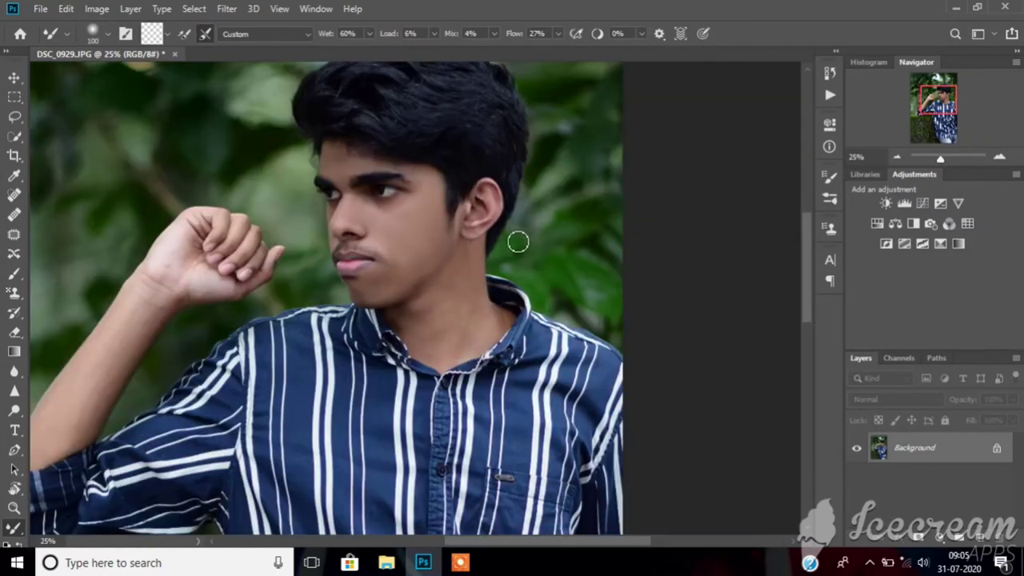
{"action": "scroll", "coordinate": [517, 241], "scroll_direction": "down", "scroll_amount": 1}
{"action": "scroll", "coordinate": [520, 242], "scroll_direction": "up", "scroll_amount": 2}
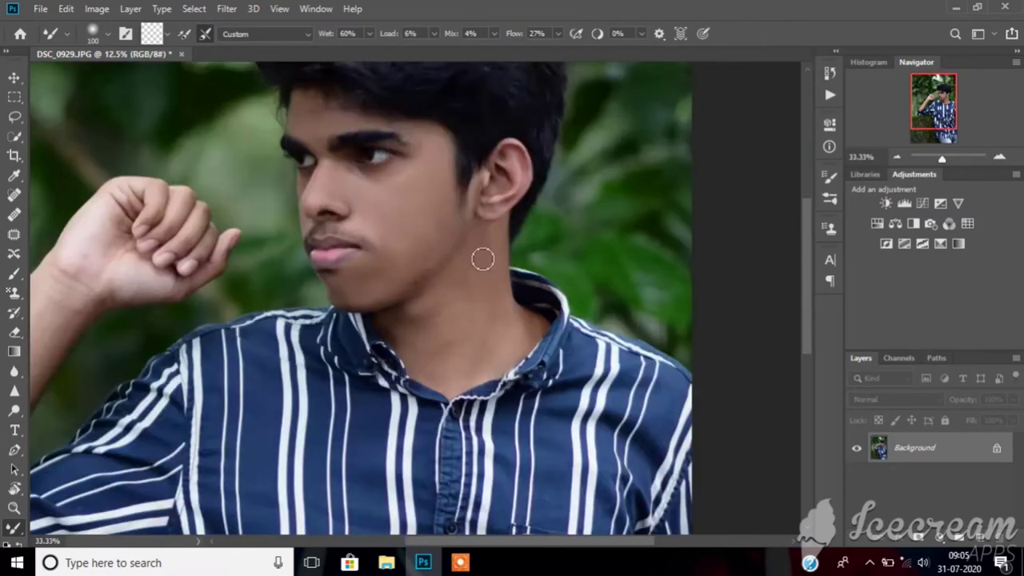
{"action": "scroll", "coordinate": [482, 258], "scroll_direction": "up", "scroll_amount": 1}
{"action": "right_click", "coordinate": [485, 258]}
{"action": "key", "text": "Escape"}
{"action": "scroll", "coordinate": [357, 253], "scroll_direction": "up", "scroll_amount": 1}
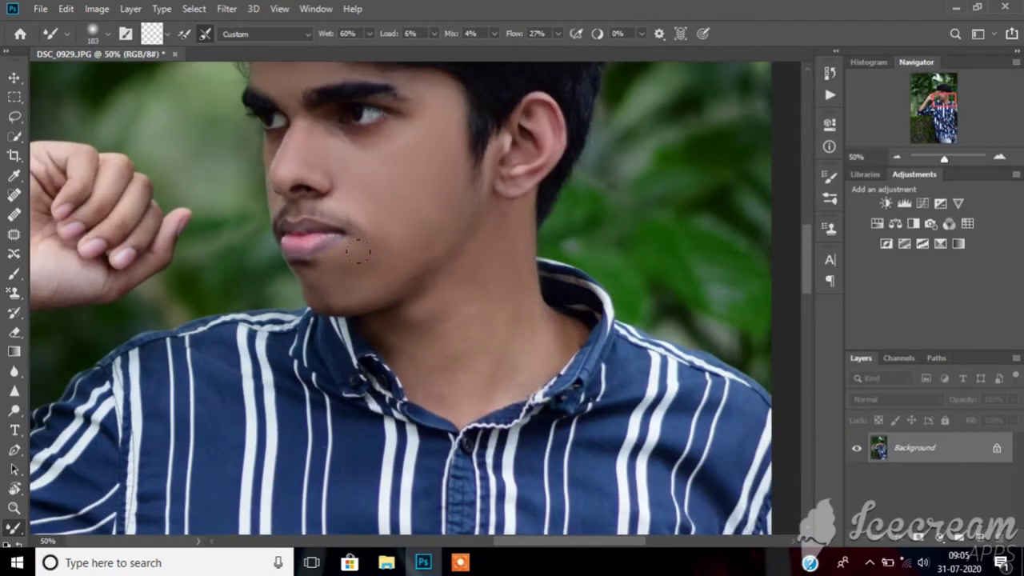
{"action": "scroll", "coordinate": [358, 253], "scroll_direction": "down", "scroll_amount": 2}
{"action": "right_click", "coordinate": [142, 372]}
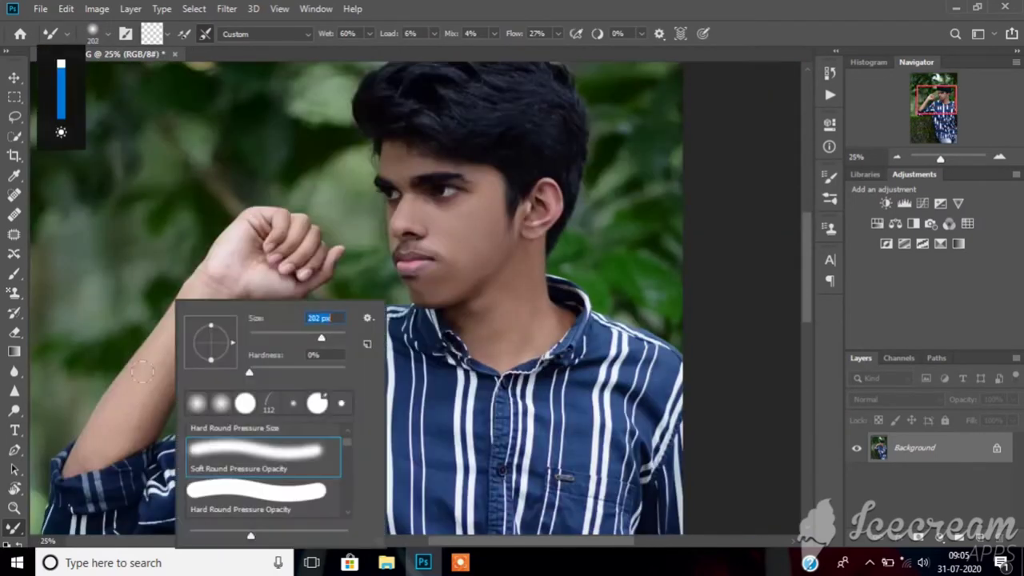
{"action": "key", "text": "Escape"}
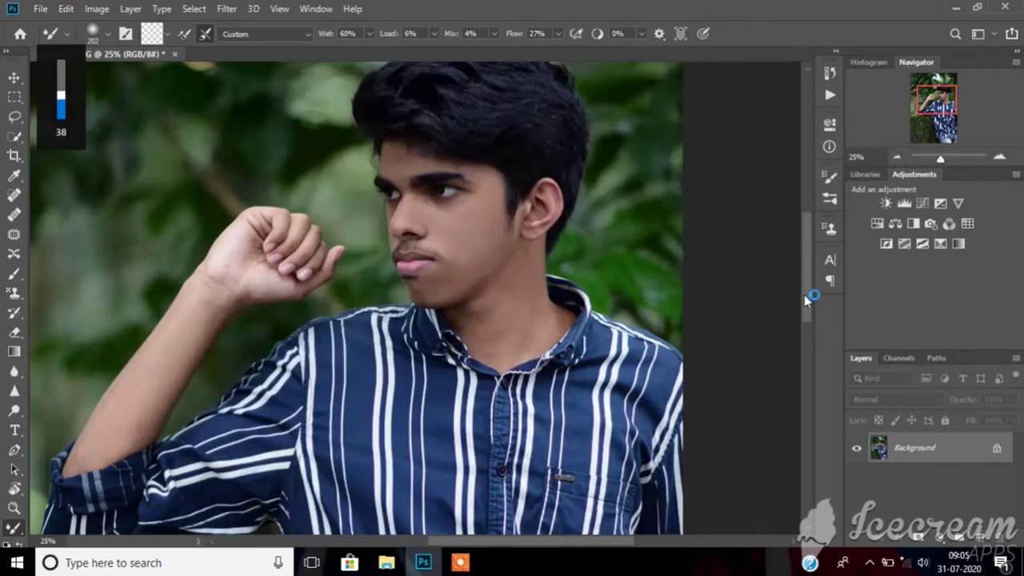
Zoom out until the whole portrait fits in view
{"action": "scroll", "coordinate": [806, 298], "scroll_direction": "down", "scroll_amount": 3}
{"action": "key", "text": "ctrl+minus"}
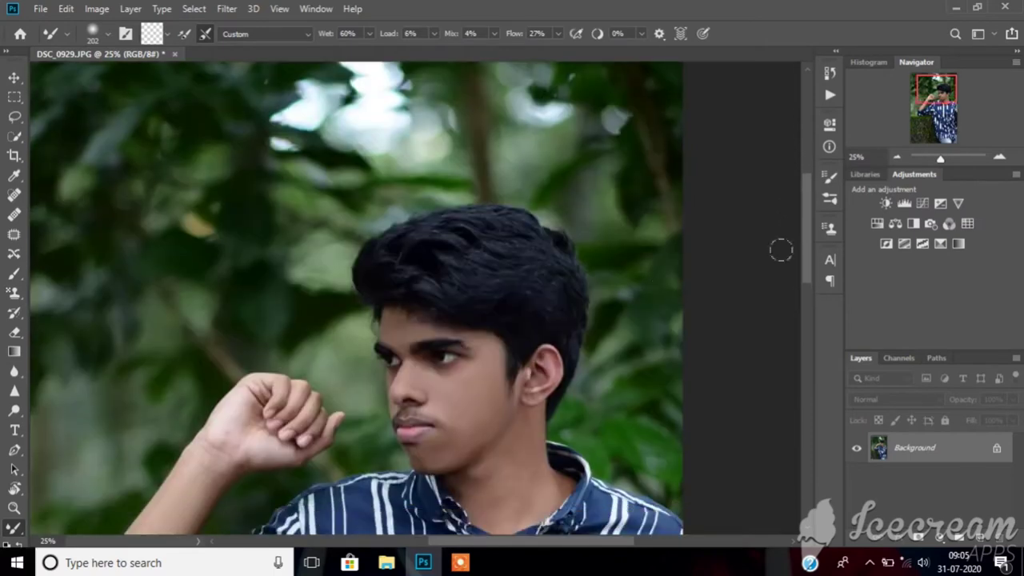
{"action": "scroll", "coordinate": [534, 290], "scroll_direction": "down", "scroll_amount": 2}
{"action": "key", "text": "ctrl+minus"}
{"action": "key", "text": "ctrl+minus"}
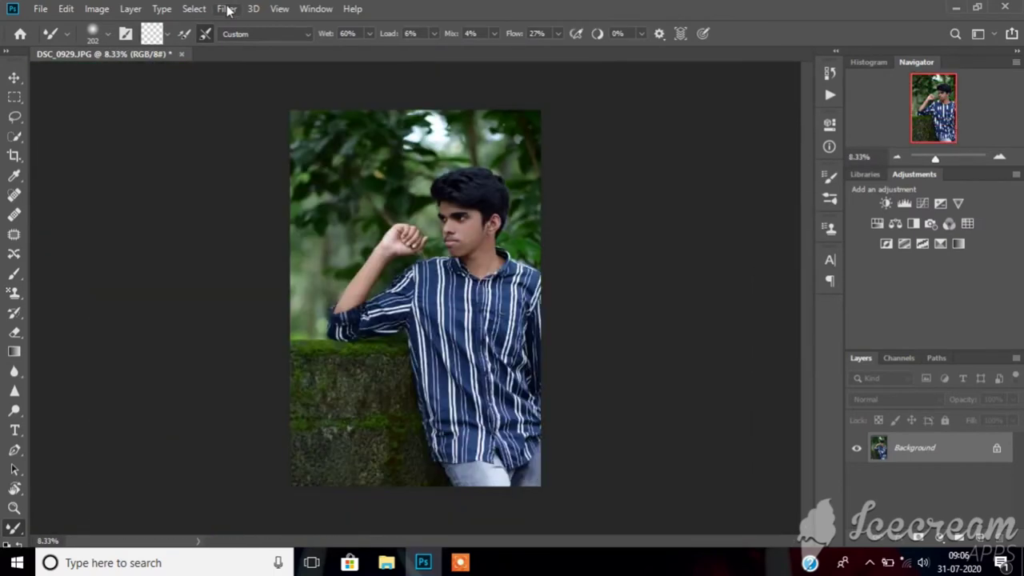
Open the photo in the Camera Raw Filter and adjust the preview size
{"action": "left_click", "coordinate": [227, 9]}
{"action": "left_click", "coordinate": [292, 101]}
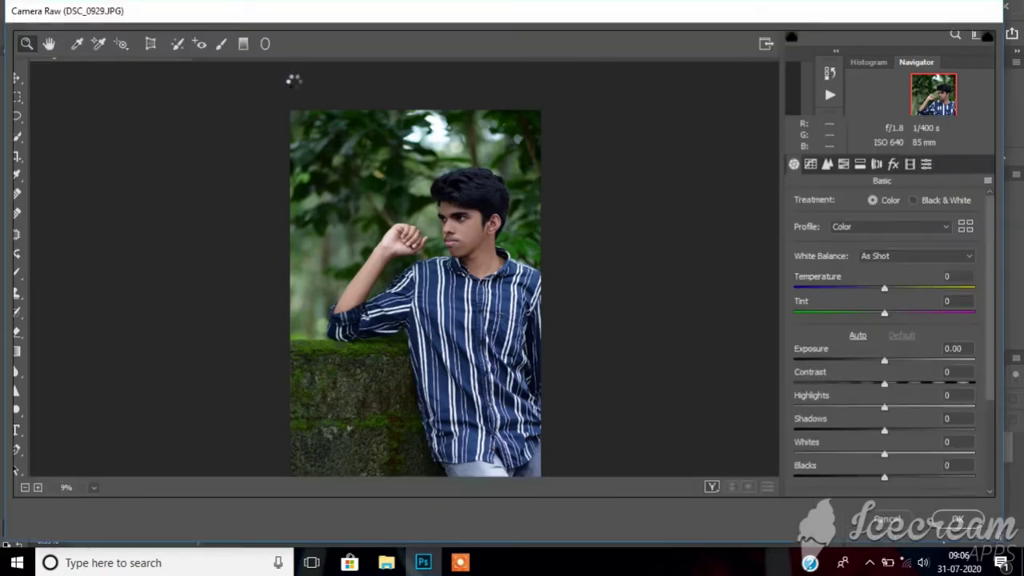
{"action": "left_click", "coordinate": [720, 320]}
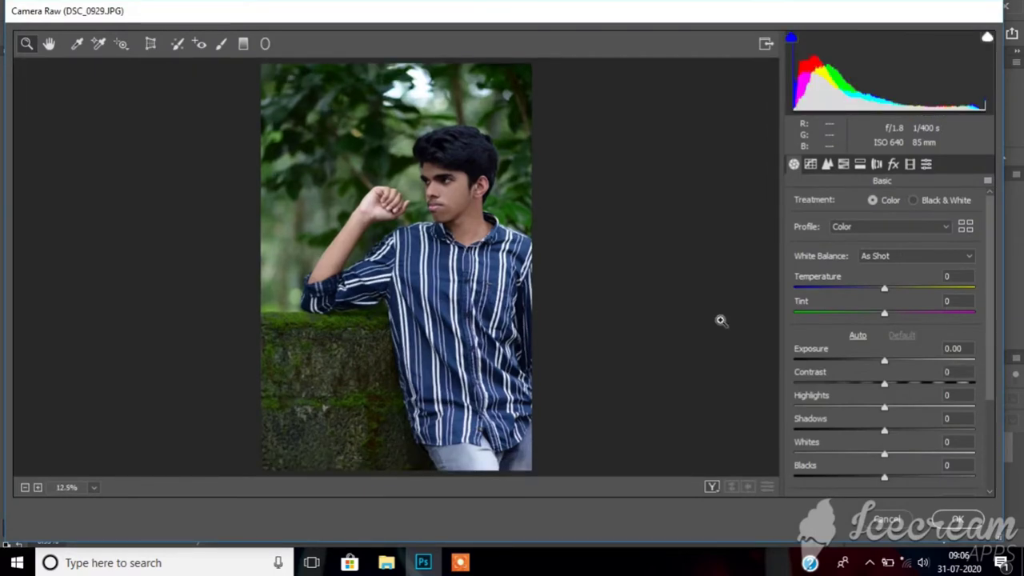
{"action": "key", "text": "ctrl+minus"}
{"action": "key", "text": "ctrl+minus"}
{"action": "left_click", "coordinate": [455, 177]}
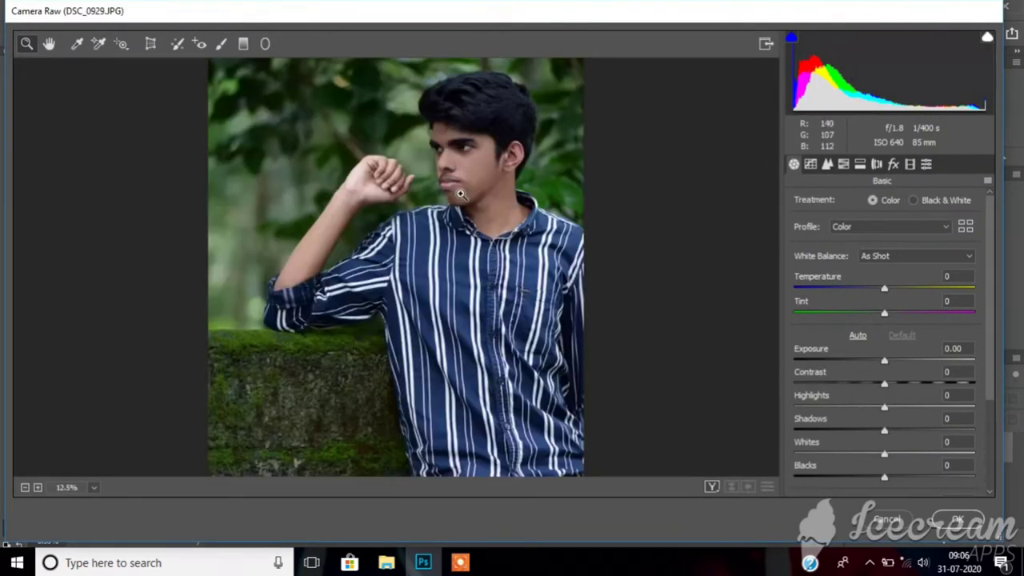
Set Shadows to +8 and Blacks to +16 in the Basic panel
{"action": "left_click_drag", "start_coordinate": [900, 430], "coordinate": [907, 430]}
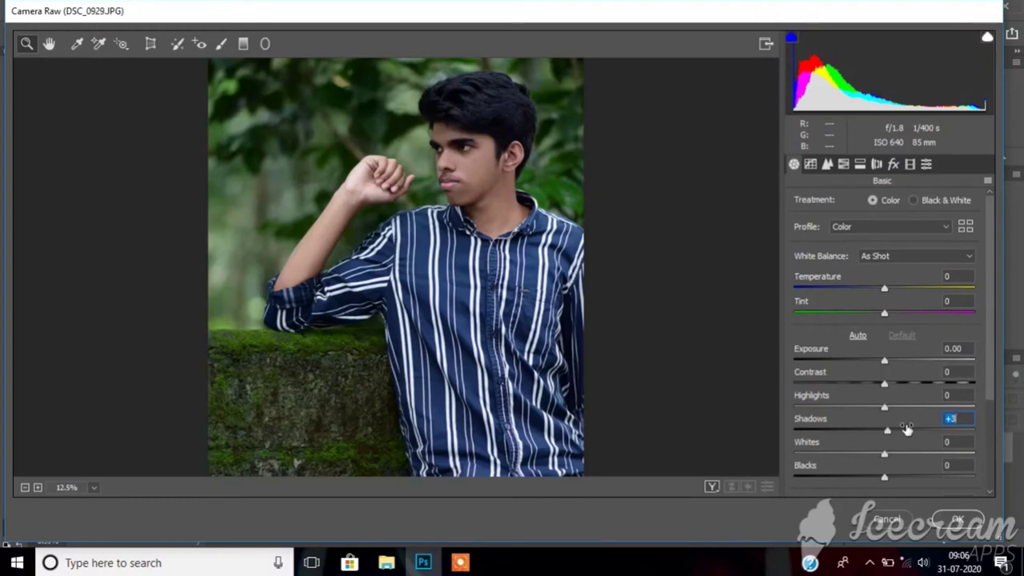
{"action": "scroll", "coordinate": [907, 430], "scroll_direction": "up", "scroll_amount": 3}
{"action": "scroll", "coordinate": [910, 433], "scroll_direction": "down", "scroll_amount": 5}
{"action": "left_click", "coordinate": [910, 431]}
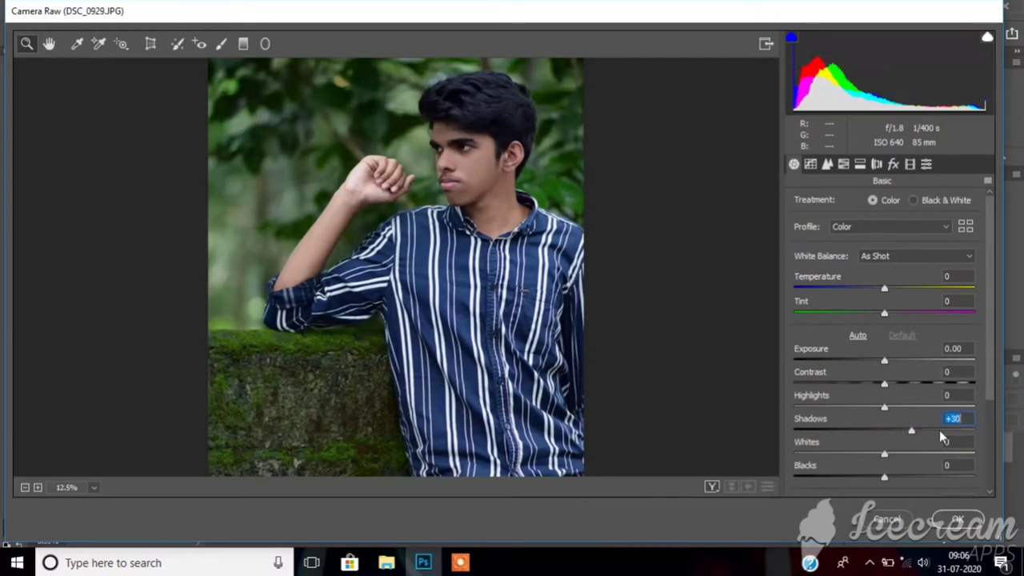
{"action": "left_click", "coordinate": [939, 430]}
{"action": "mouse_move", "coordinate": [883, 477]}
{"action": "left_mouse_down"}
{"action": "mouse_move", "coordinate": [907, 477]}
{"action": "mouse_move", "coordinate": [859, 478]}
{"action": "left_mouse_up"}
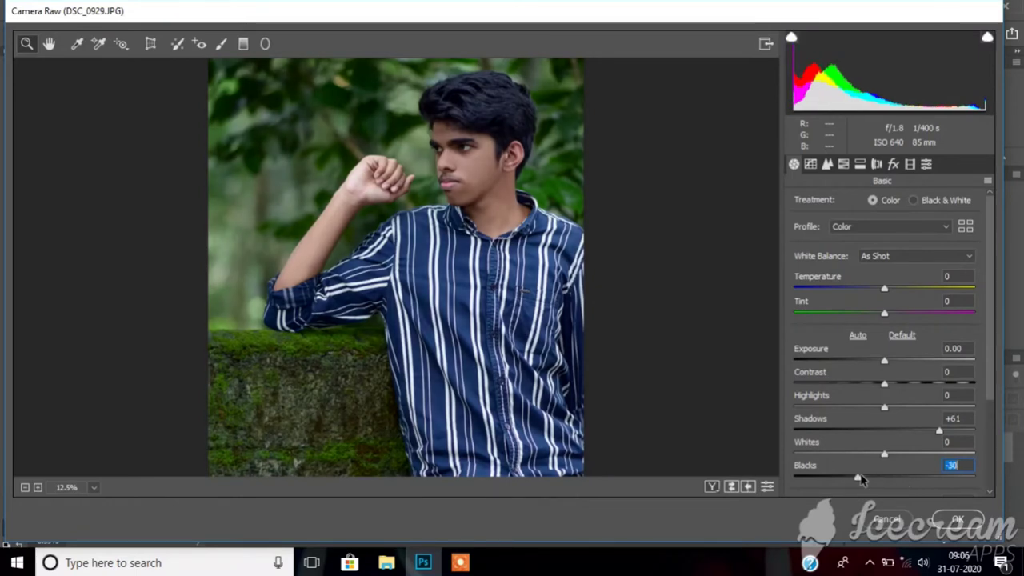
{"action": "left_click_drag", "start_coordinate": [863, 478], "coordinate": [910, 476]}
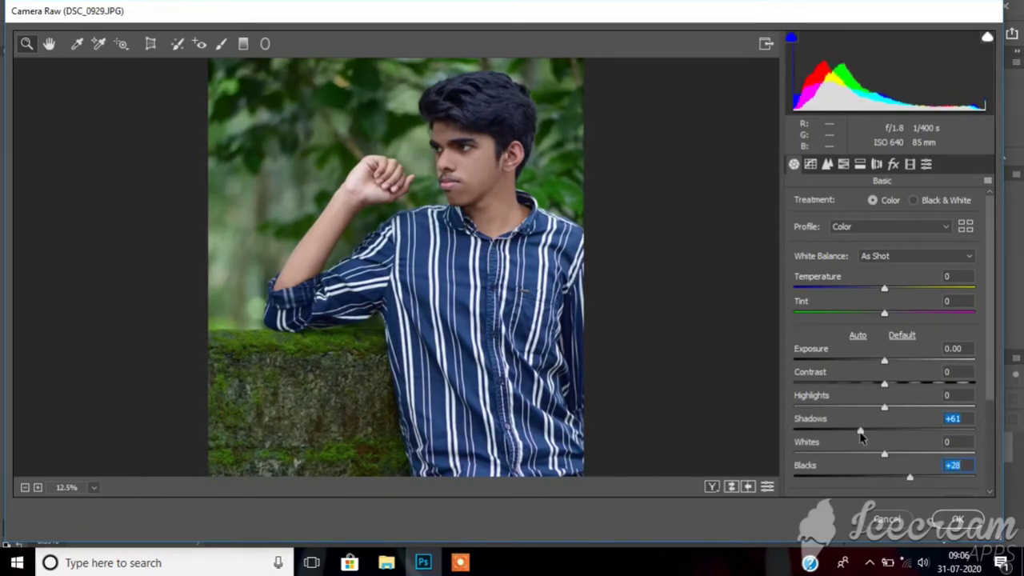
{"action": "left_click_drag", "start_coordinate": [858, 430], "coordinate": [878, 431]}
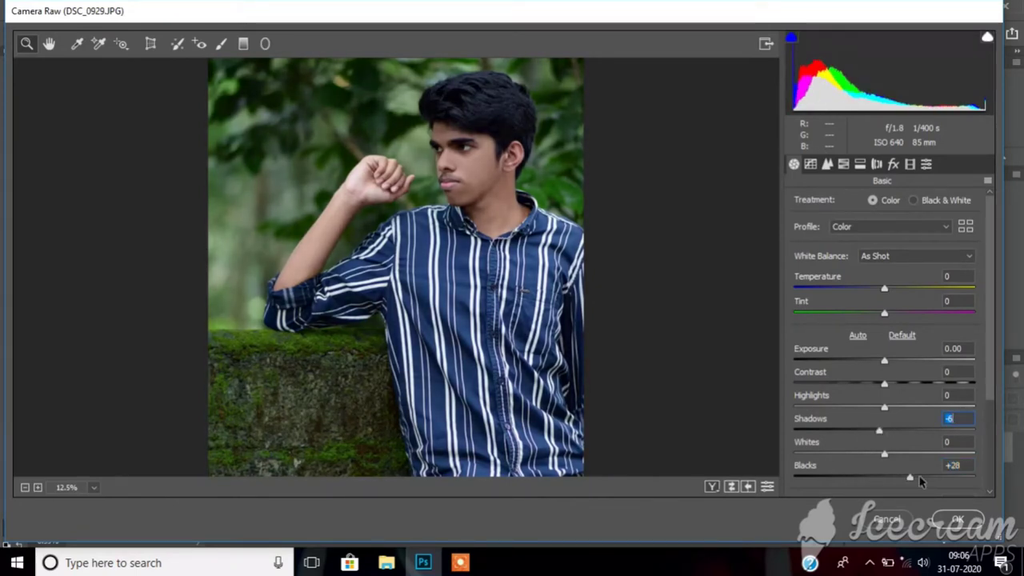
{"action": "mouse_move", "coordinate": [909, 476]}
{"action": "left_mouse_down"}
{"action": "mouse_move", "coordinate": [843, 477]}
{"action": "mouse_move", "coordinate": [898, 477]}
{"action": "left_mouse_up"}
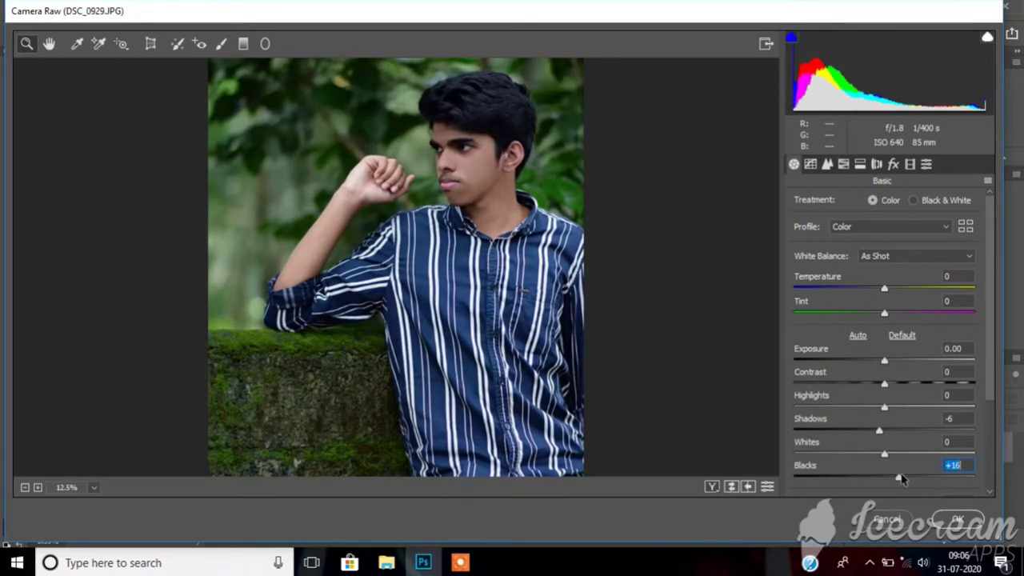
{"action": "left_click_drag", "start_coordinate": [878, 430], "coordinate": [891, 424]}
Set Texture to +13, Clarity to +16 and Dehaze to +19
{"action": "scroll", "coordinate": [890, 421], "scroll_direction": "down", "scroll_amount": 3}
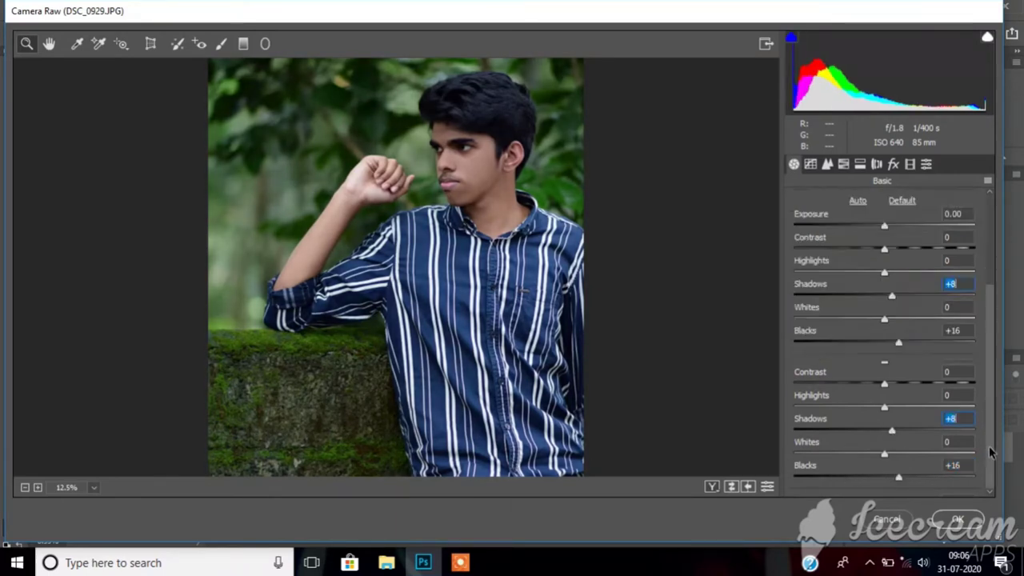
{"action": "left_click_drag", "start_coordinate": [894, 380], "coordinate": [896, 379]}
{"action": "mouse_move", "coordinate": [885, 423]}
{"action": "left_mouse_down"}
{"action": "mouse_move", "coordinate": [907, 424]}
{"action": "mouse_move", "coordinate": [902, 401]}
{"action": "left_mouse_up"}
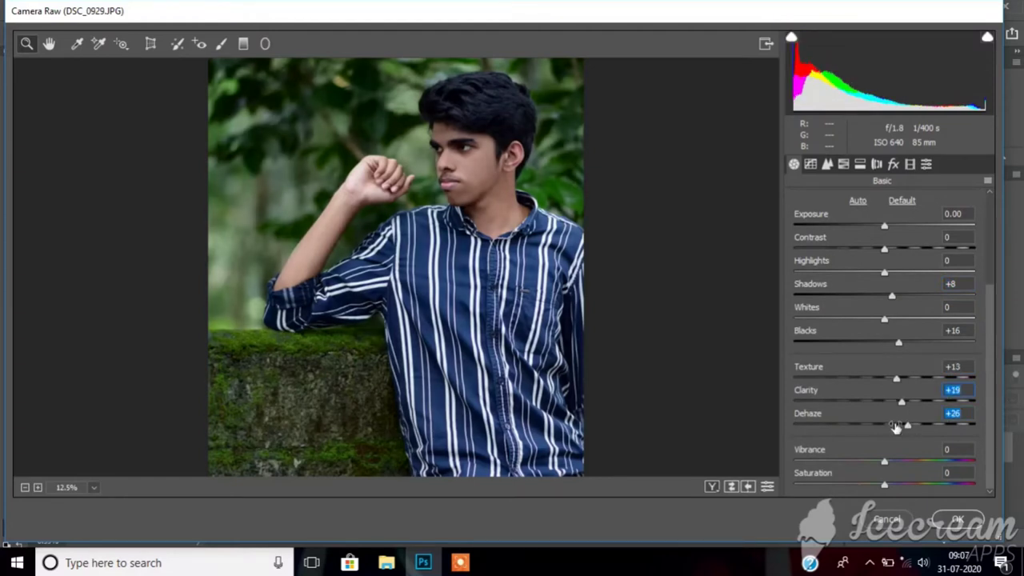
{"action": "left_click", "coordinate": [904, 426]}
{"action": "left_click_drag", "start_coordinate": [904, 426], "coordinate": [901, 425]}
{"action": "left_click_drag", "start_coordinate": [902, 401], "coordinate": [899, 401]}
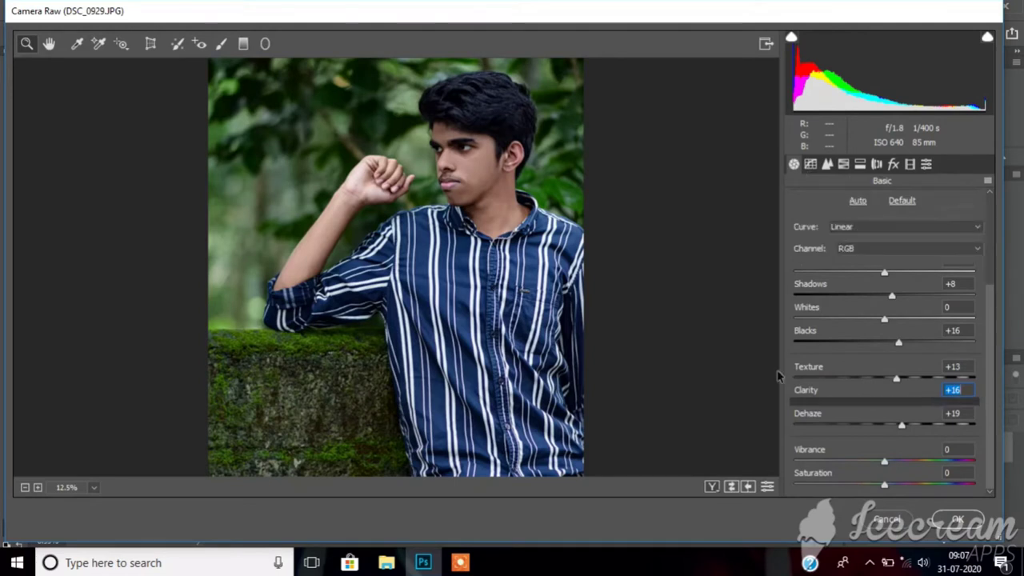
{"action": "left_click", "coordinate": [797, 459]}
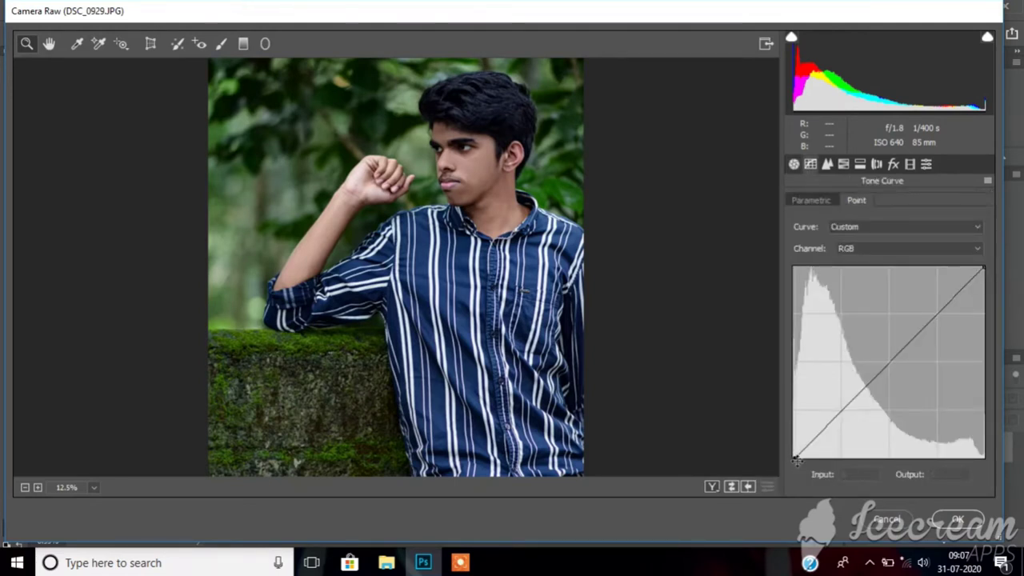
In HSL Saturation, raise Reds to +25 and Oranges to +17
{"action": "left_click", "coordinate": [827, 164]}
{"action": "left_click", "coordinate": [859, 214]}
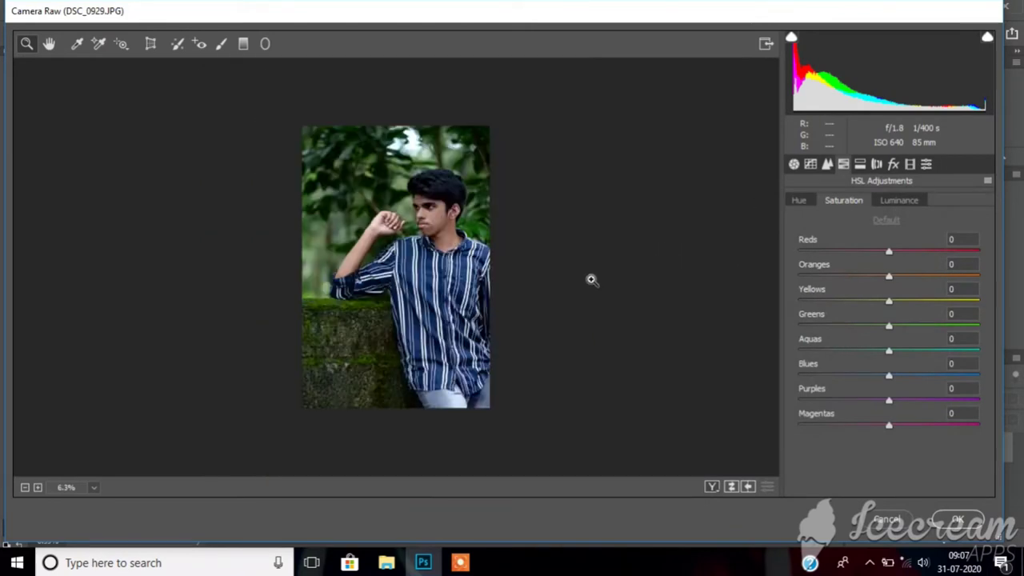
{"action": "left_click", "coordinate": [37, 487]}
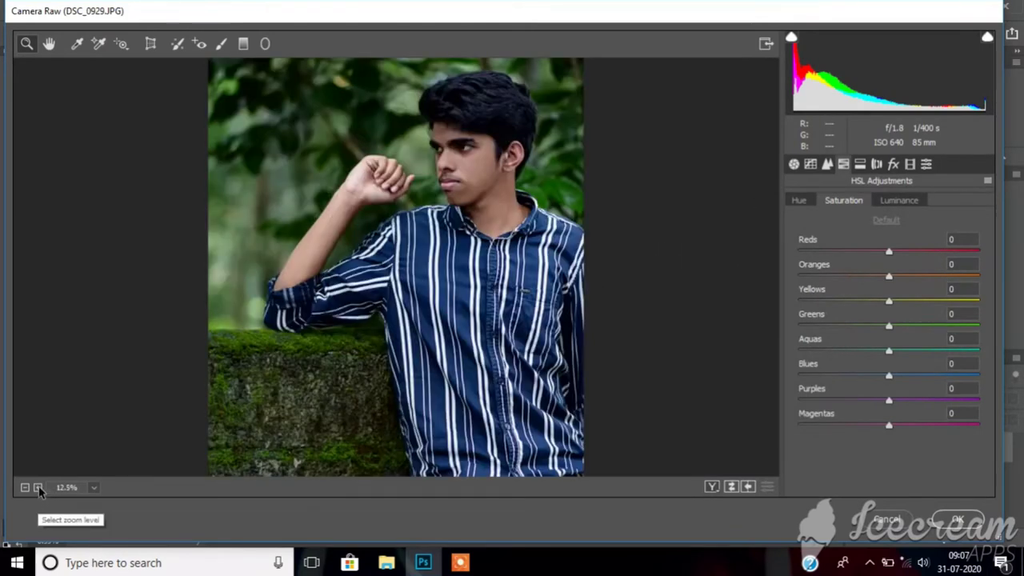
{"action": "left_click", "coordinate": [921, 252]}
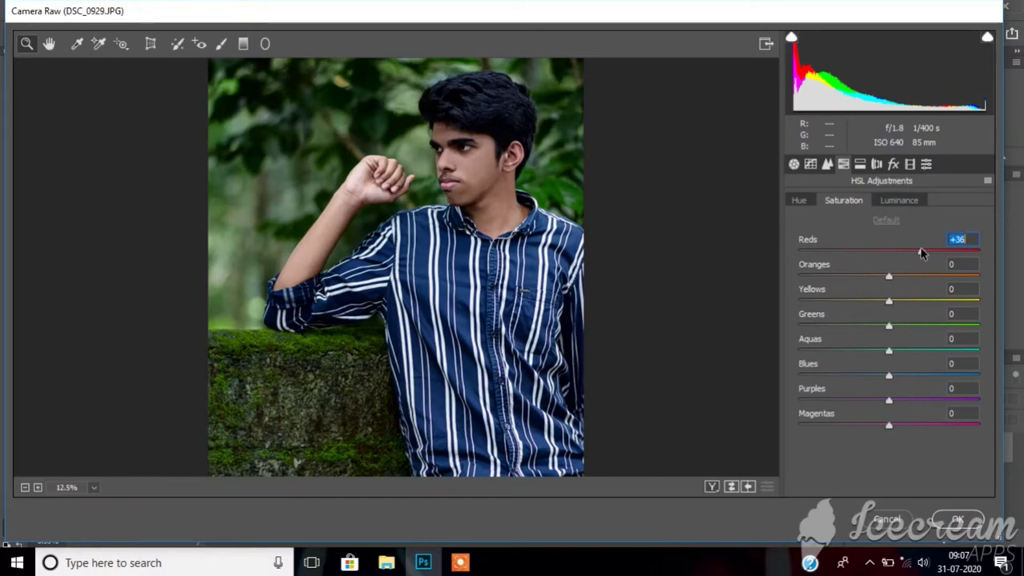
{"action": "left_click", "coordinate": [903, 276]}
Set Yellows -64, Greens -54, Aquas +69, Blues +60 and Magentas +27
{"action": "left_click", "coordinate": [938, 300]}
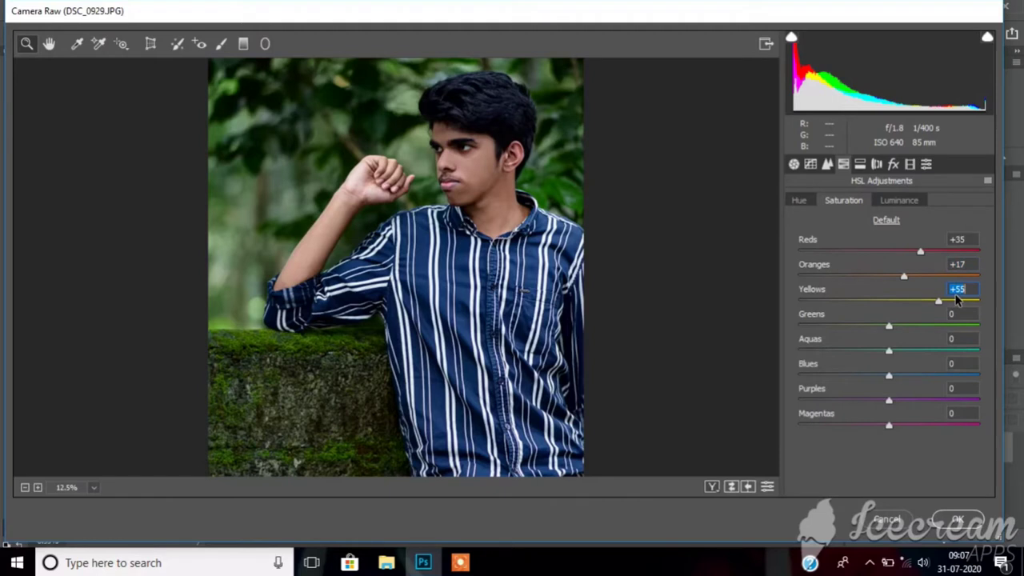
{"action": "left_click", "coordinate": [841, 301]}
{"action": "left_click", "coordinate": [830, 301]}
{"action": "left_click", "coordinate": [950, 350]}
{"action": "left_click", "coordinate": [932, 375]}
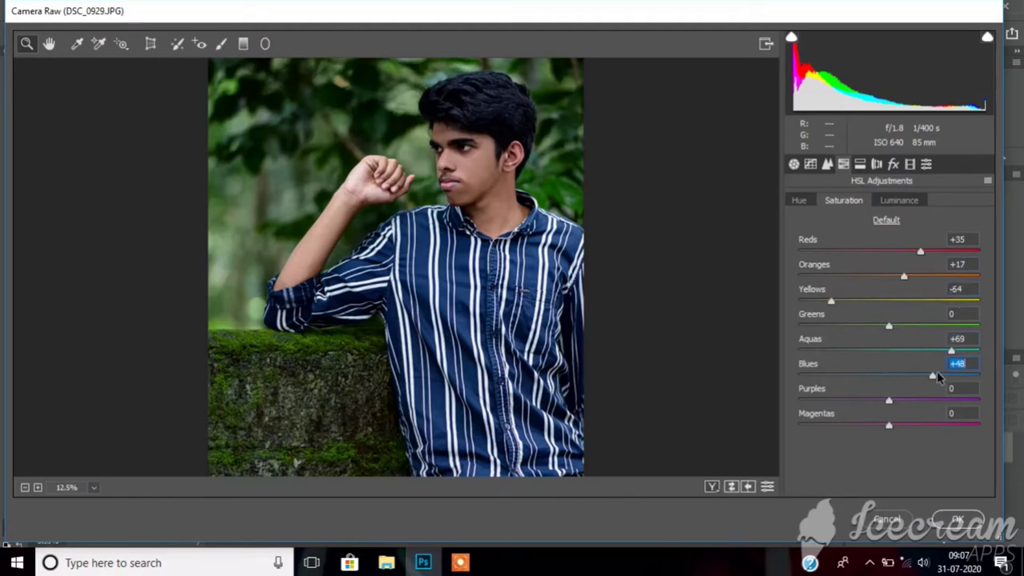
{"action": "left_click", "coordinate": [942, 375]}
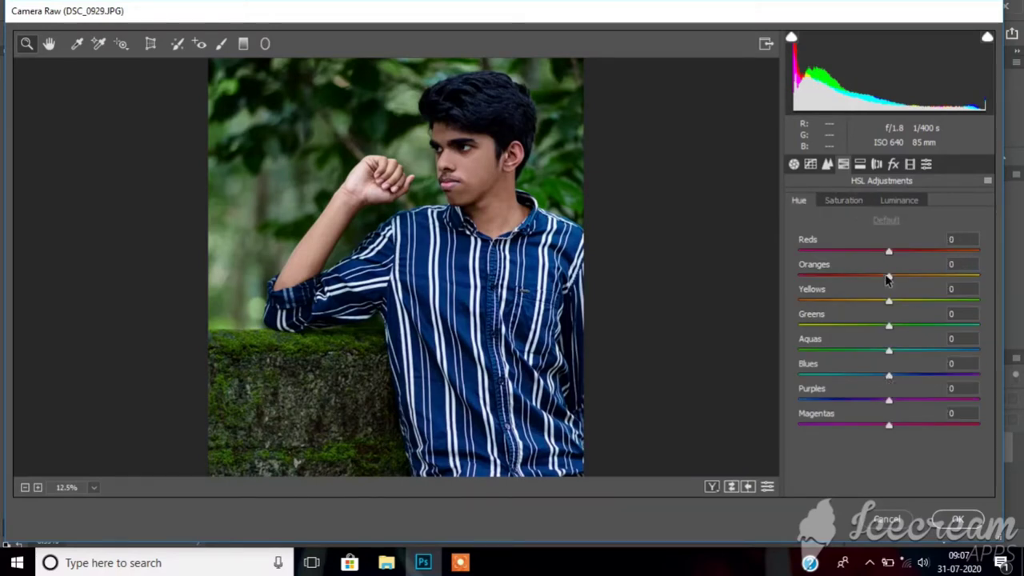
{"action": "left_click", "coordinate": [909, 250]}
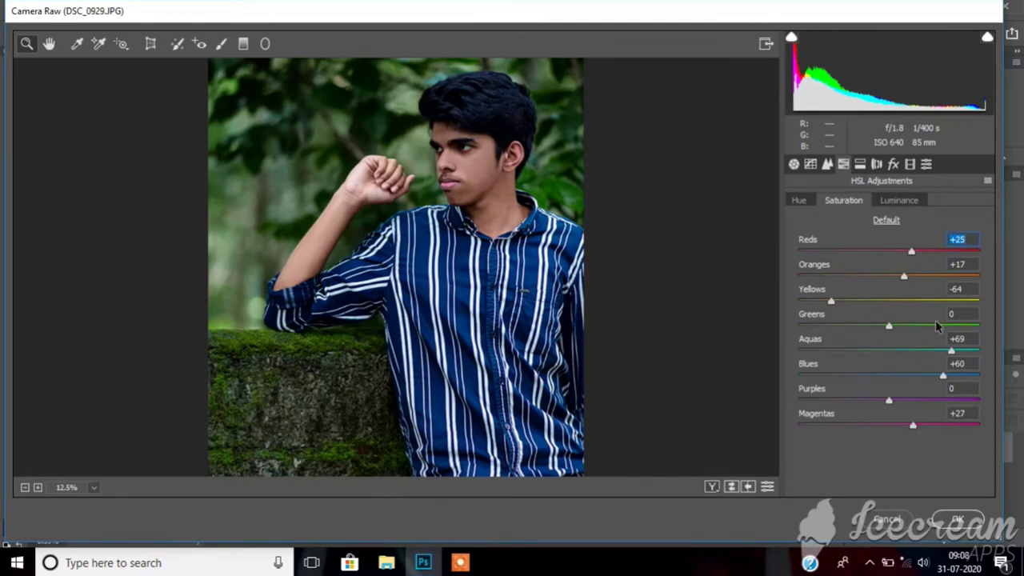
{"action": "left_click_drag", "start_coordinate": [937, 325], "coordinate": [829, 325]}
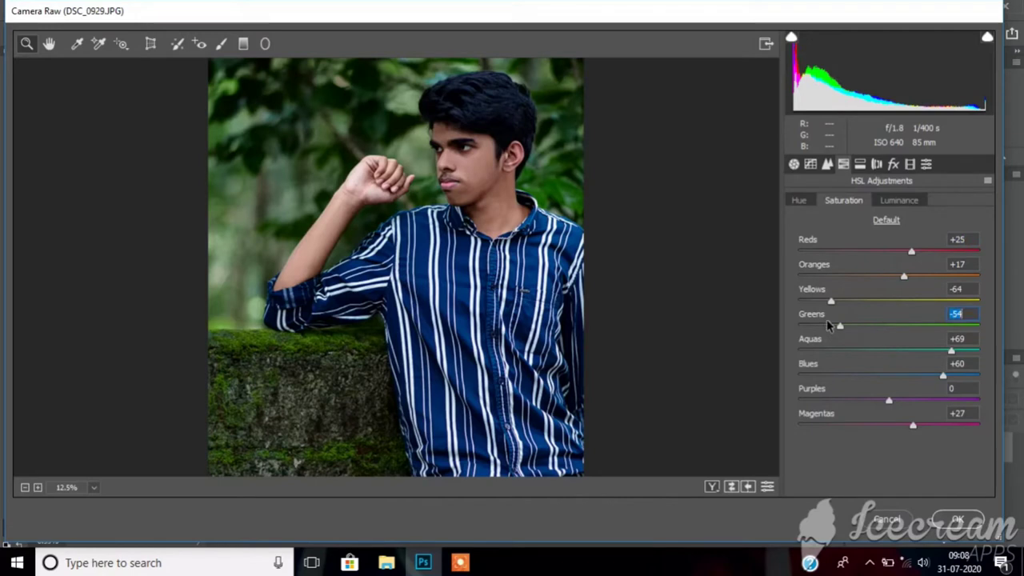
{"action": "left_click", "coordinate": [899, 200]}
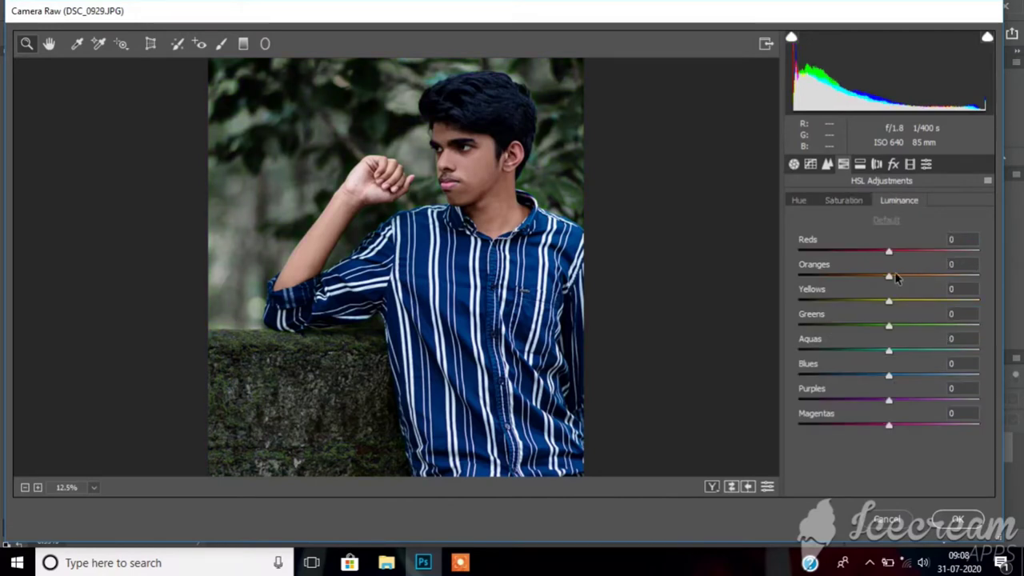
Split-tone shadows at hue 186, saturation 13 and highlights at hue 33, saturation 9
{"action": "left_click", "coordinate": [860, 164]}
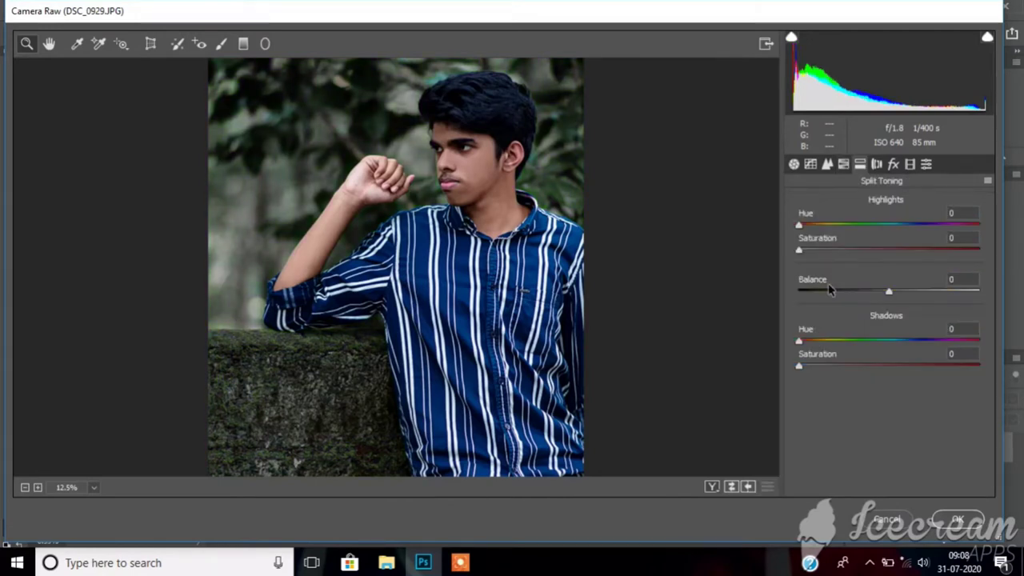
{"action": "left_click_drag", "start_coordinate": [798, 365], "coordinate": [864, 342]}
{"action": "left_click", "coordinate": [819, 366]}
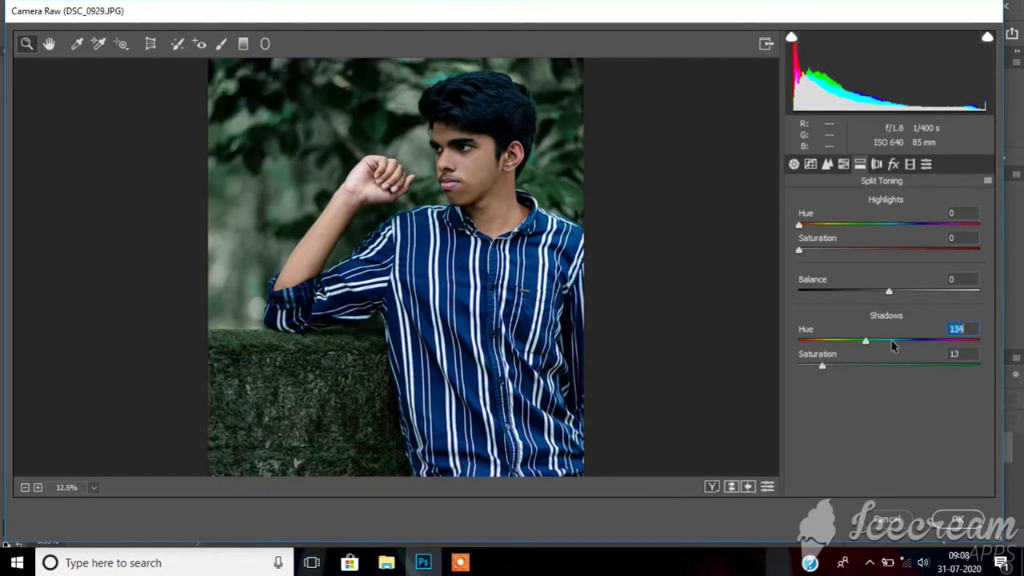
{"action": "left_click", "coordinate": [874, 342]}
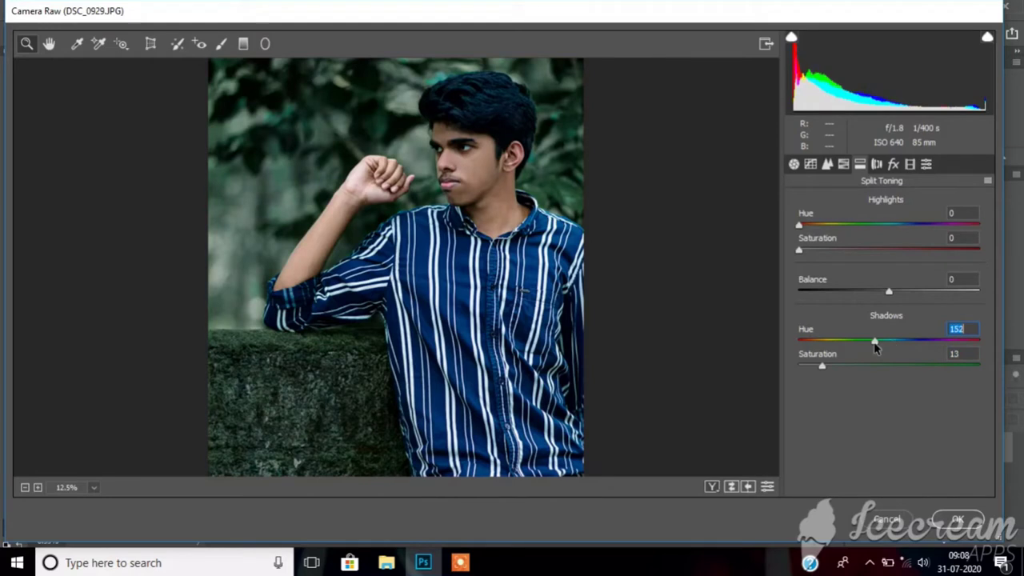
{"action": "left_click_drag", "start_coordinate": [874, 342], "coordinate": [867, 342]}
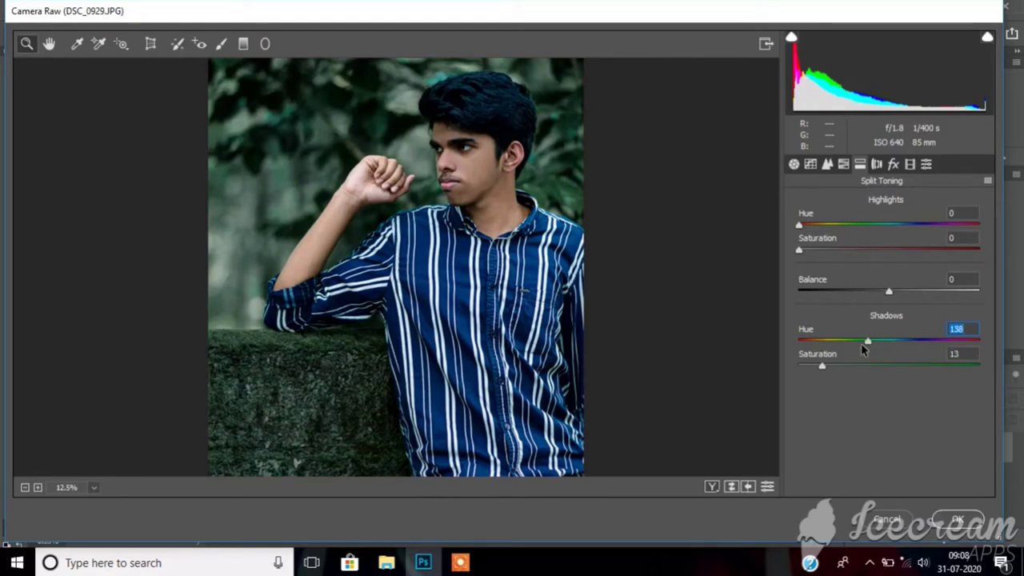
{"action": "left_click_drag", "start_coordinate": [863, 344], "coordinate": [891, 342]}
{"action": "left_click", "coordinate": [815, 250]}
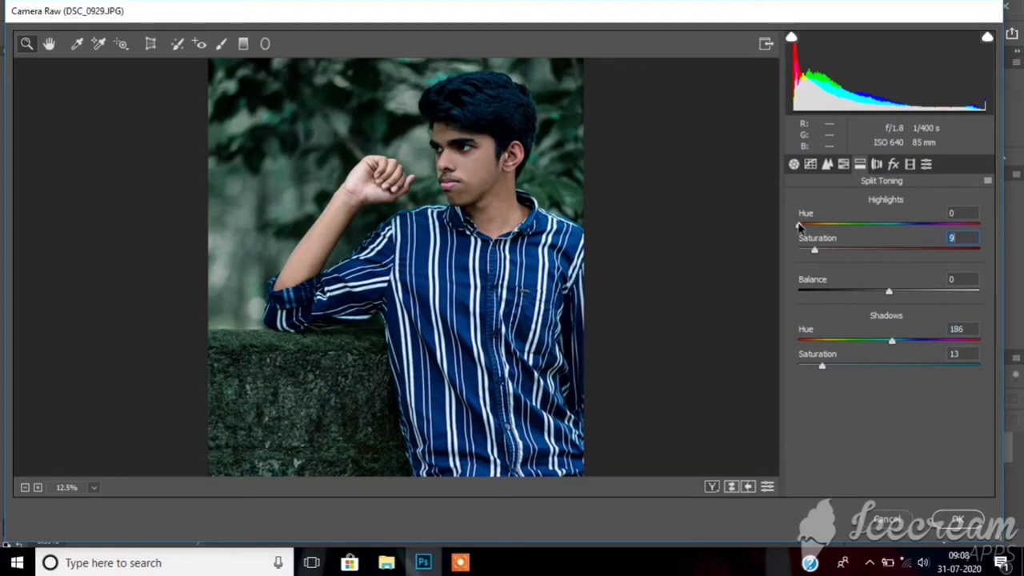
{"action": "left_click_drag", "start_coordinate": [799, 226], "coordinate": [856, 225]}
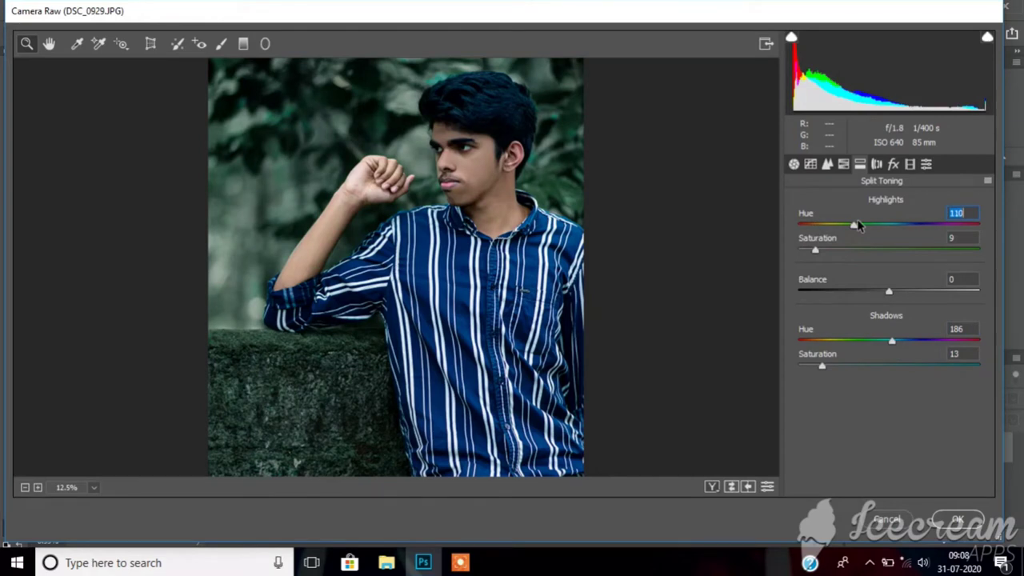
Set Lens Corrections vignetting to -8 and Post Crop Vignetting amount to -7
{"action": "left_click", "coordinate": [877, 164]}
{"action": "left_click", "coordinate": [877, 448]}
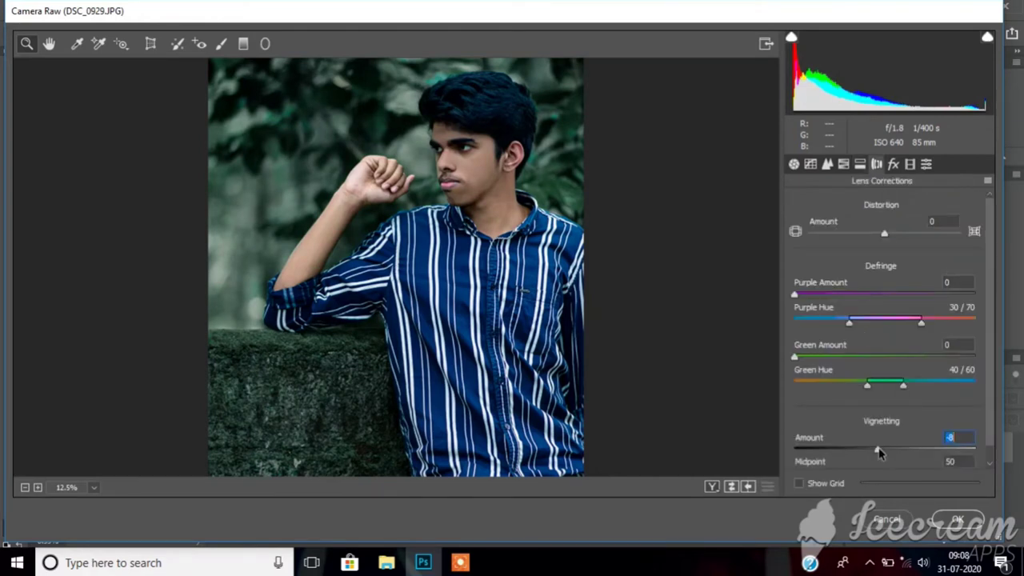
{"action": "left_click", "coordinate": [892, 164]}
{"action": "left_click", "coordinate": [888, 362]}
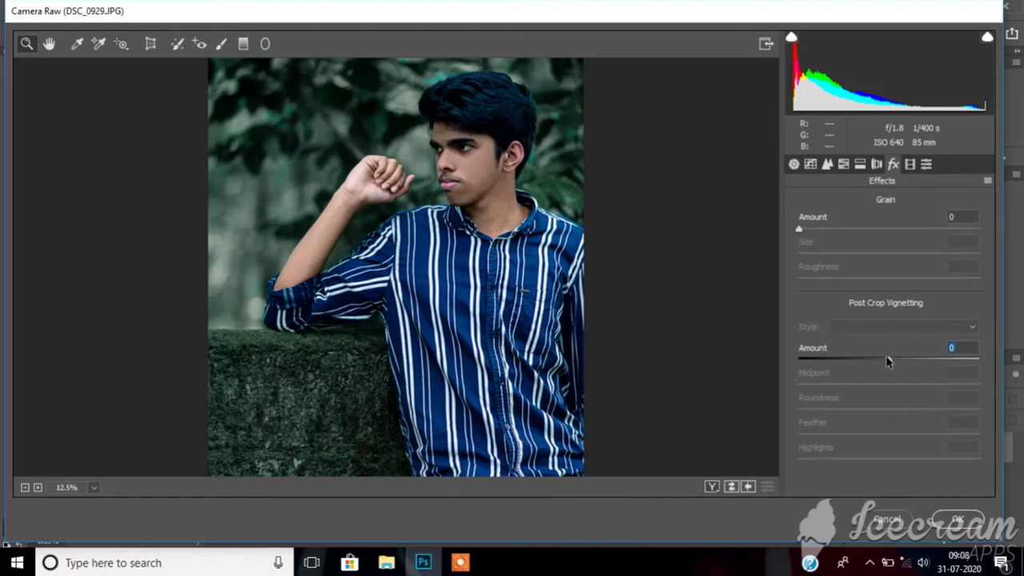
{"action": "left_click", "coordinate": [884, 361]}
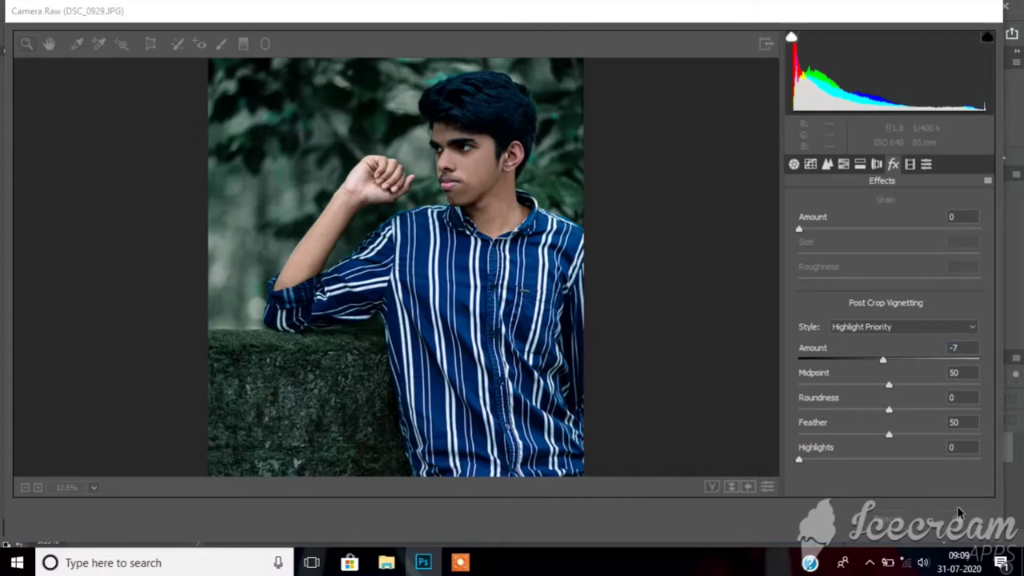
Apply the Camera Raw grade and check the result zoomed in and out
{"action": "left_click", "coordinate": [956, 506]}
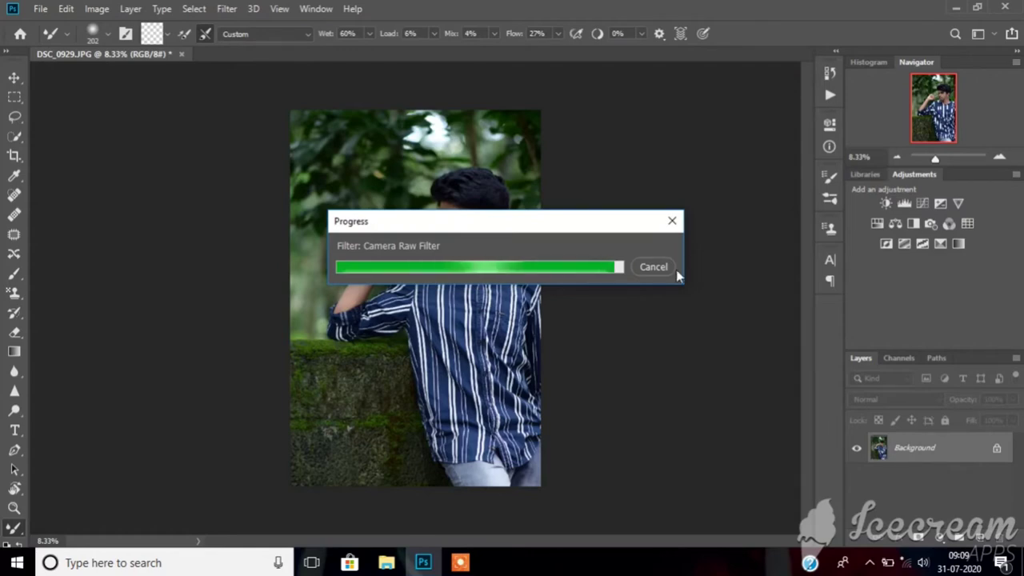
{"action": "key", "text": "ctrl+plus"}
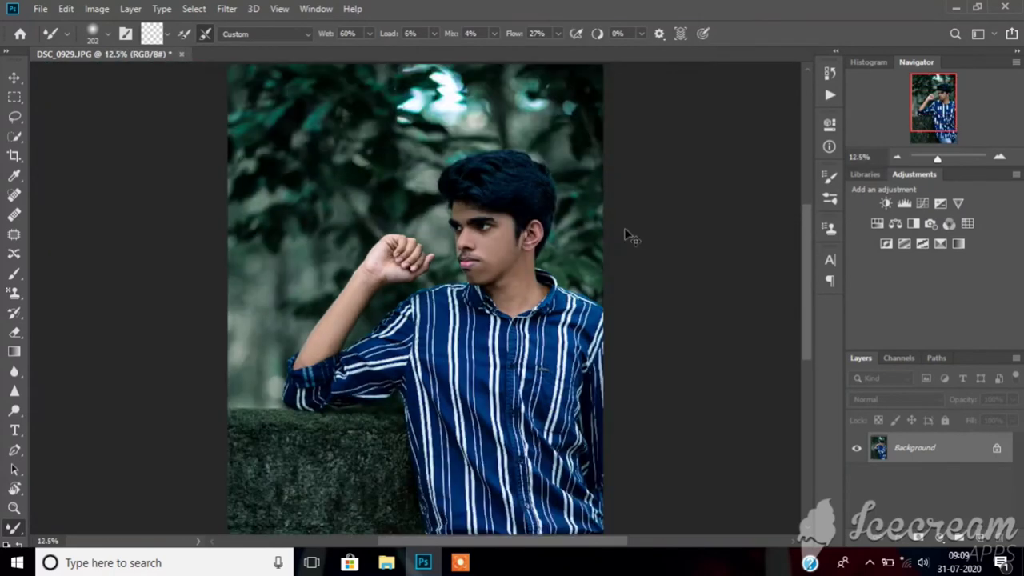
{"action": "key", "text": "ctrl+minus"}
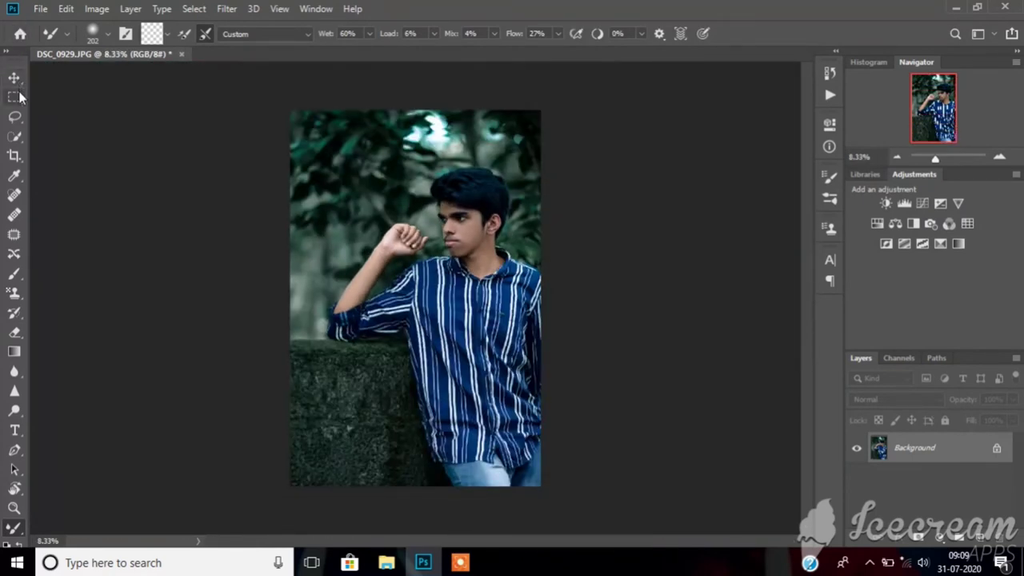
Quick-select the foliage across the top background, then switch to Subtract mode
{"action": "left_click", "coordinate": [14, 136]}
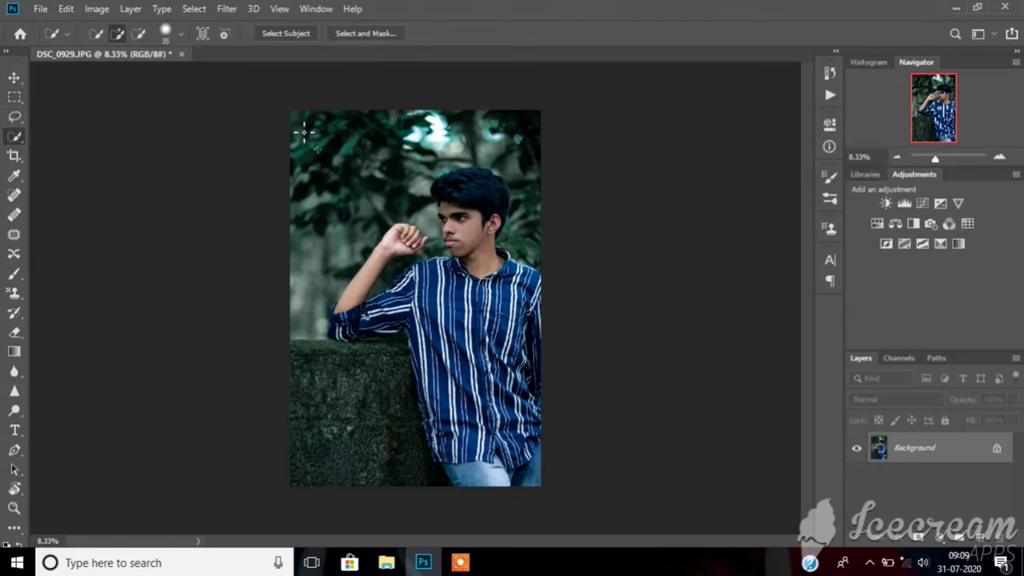
{"action": "mouse_move", "coordinate": [304, 132]}
{"action": "left_mouse_down"}
{"action": "mouse_move", "coordinate": [534, 234]}
{"action": "mouse_move", "coordinate": [432, 220]}
{"action": "mouse_move", "coordinate": [440, 237]}
{"action": "left_mouse_up"}
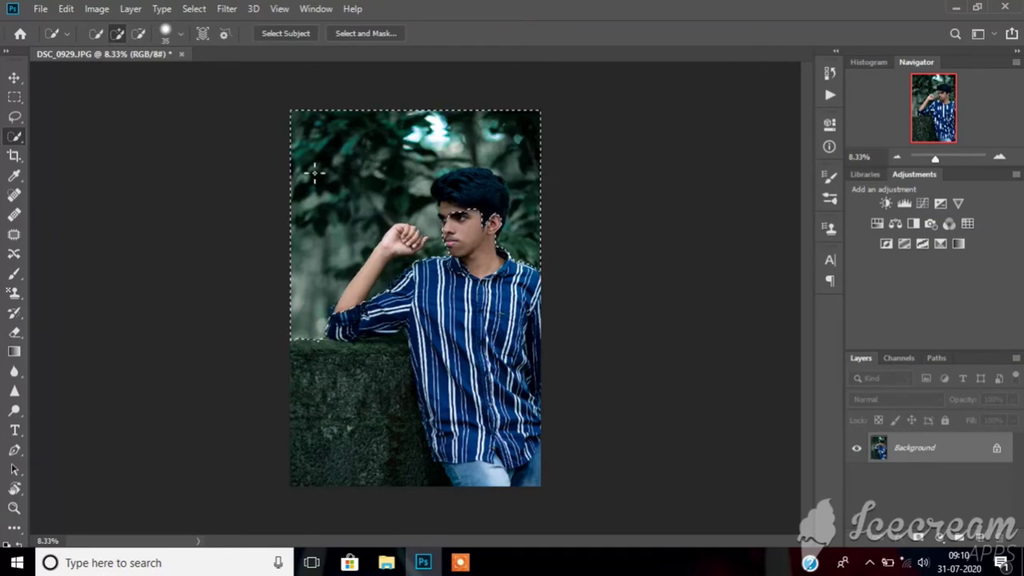
{"action": "left_click", "coordinate": [137, 33]}
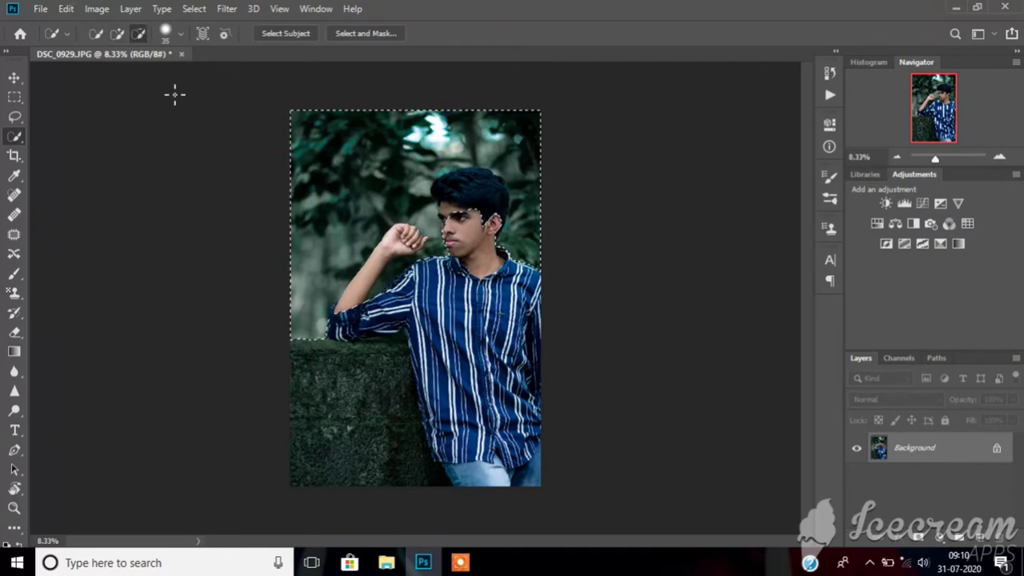
{"action": "left_click", "coordinate": [180, 34]}
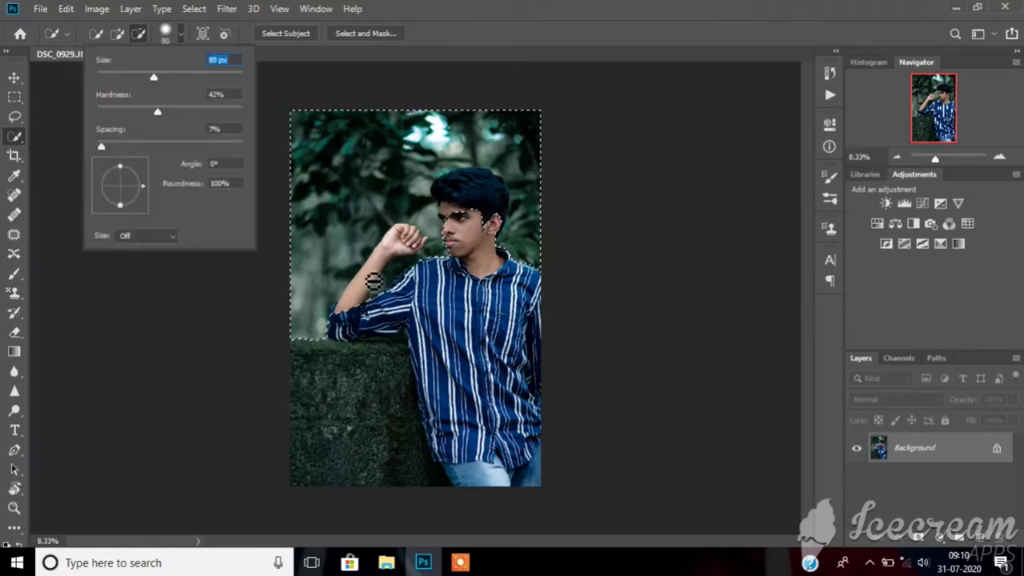
{"action": "left_click", "coordinate": [373, 282]}
{"action": "left_click", "coordinate": [411, 258]}
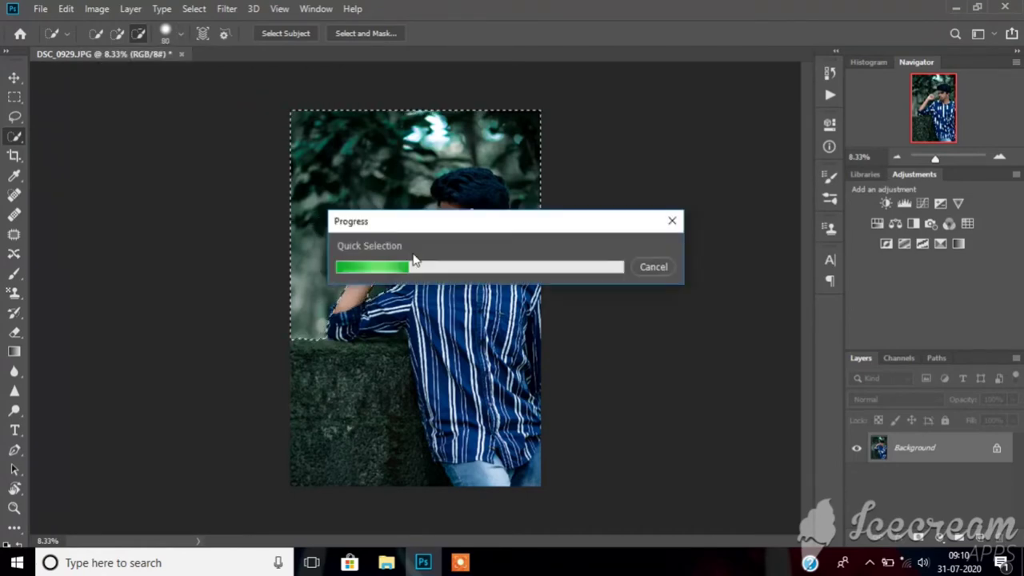
Subtract the sleeve, collar, hair, ear edge and neck from the selection
{"action": "key", "text": "ctrl+plus"}
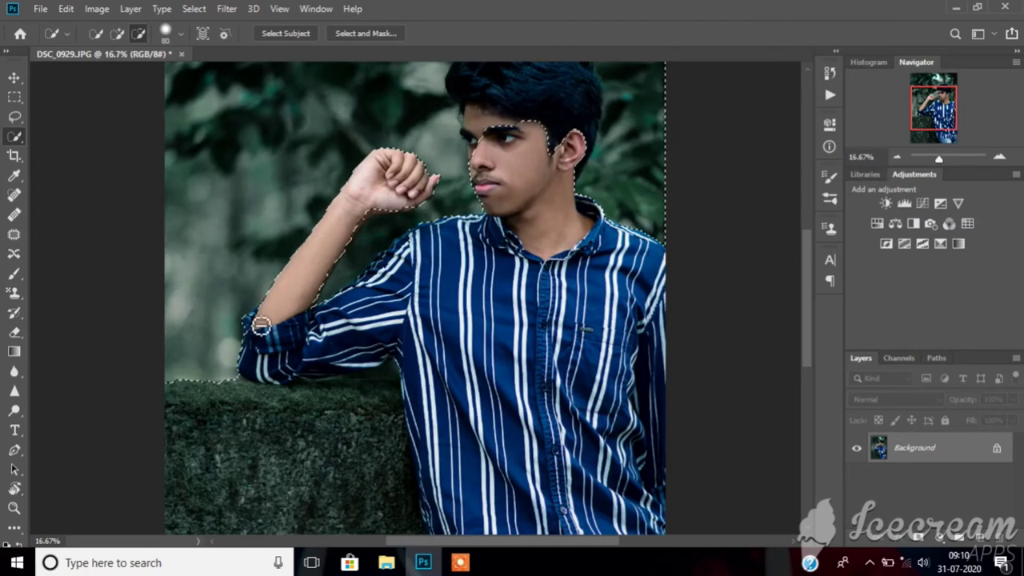
{"action": "left_click", "coordinate": [260, 325]}
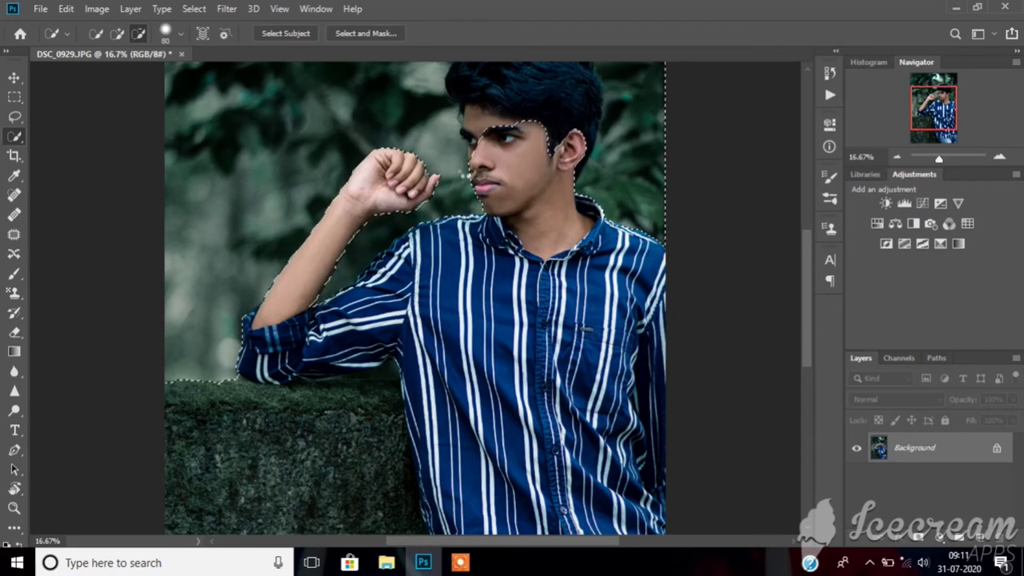
{"action": "left_click", "coordinate": [598, 212]}
{"action": "key", "text": "ctrl+z"}
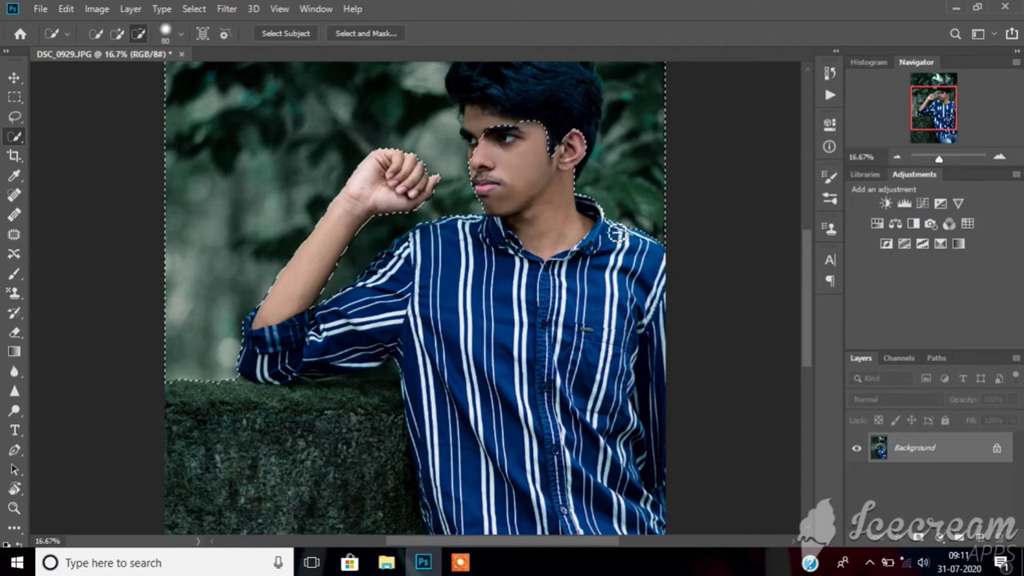
{"action": "left_click", "coordinate": [615, 232]}
{"action": "scroll", "coordinate": [582, 213], "scroll_direction": "up", "scroll_amount": 3}
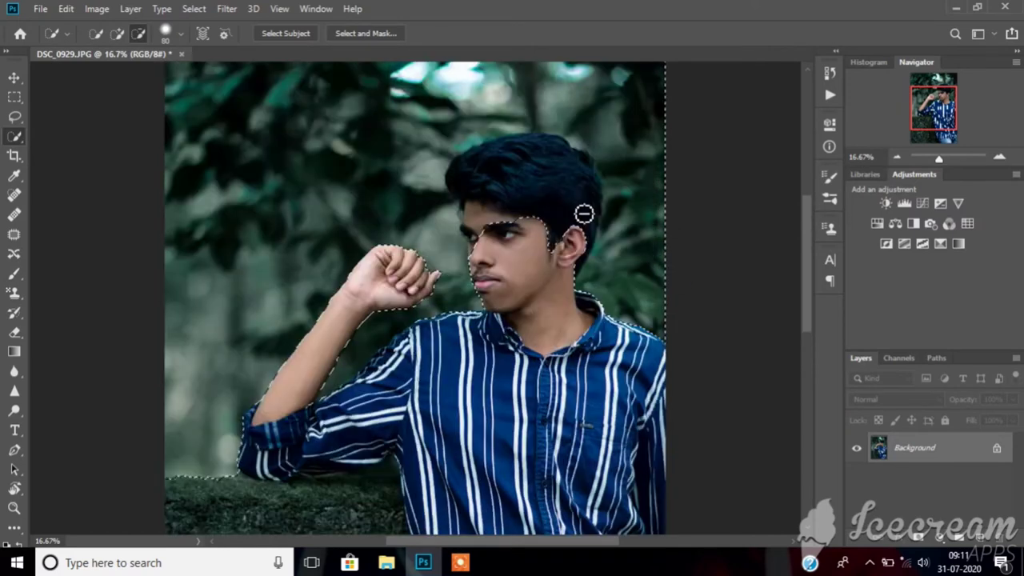
{"action": "left_click_drag", "start_coordinate": [508, 238], "coordinate": [480, 240]}
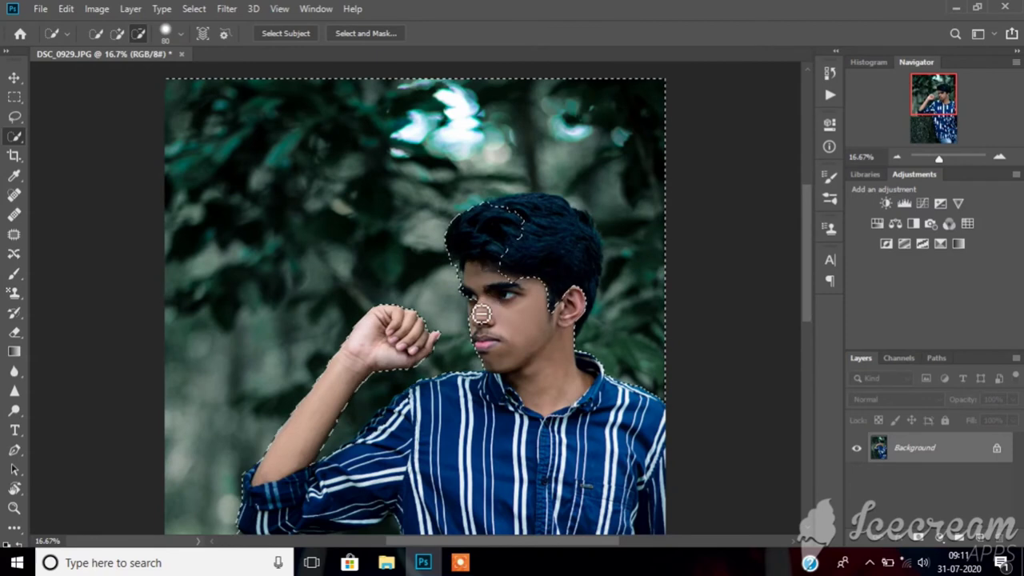
{"action": "mouse_move", "coordinate": [544, 219]}
{"action": "left_mouse_down"}
{"action": "mouse_move", "coordinate": [583, 299]}
{"action": "mouse_move", "coordinate": [577, 338]}
{"action": "left_mouse_up"}
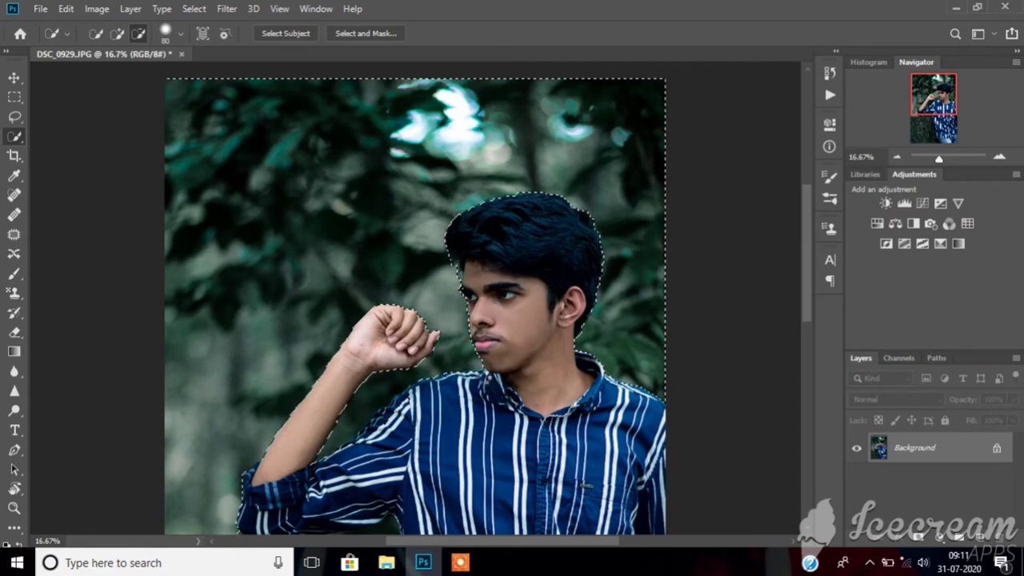
{"action": "left_click", "coordinate": [480, 376]}
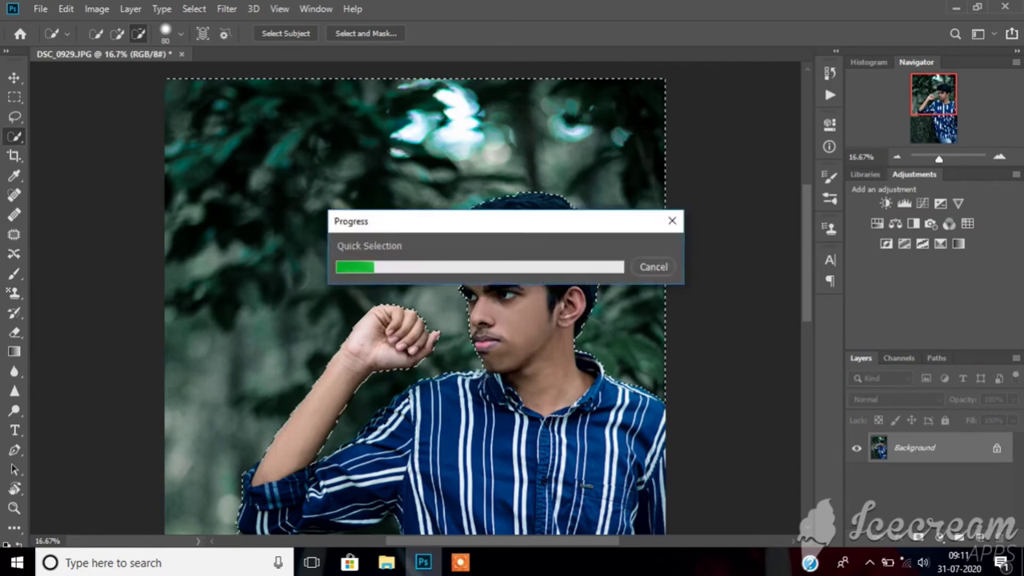
{"action": "left_click", "coordinate": [463, 374]}
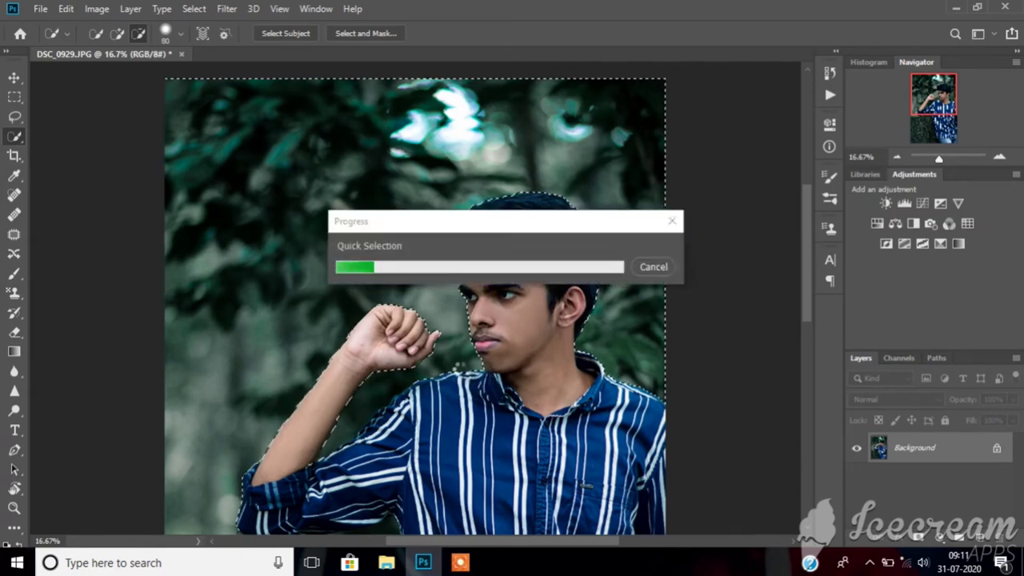
Add background by the lower sleeve and subtract the hedge bulge under the forearm
{"action": "key", "text": "ctrl+minus"}
{"action": "key", "text": "ctrl+minus"}
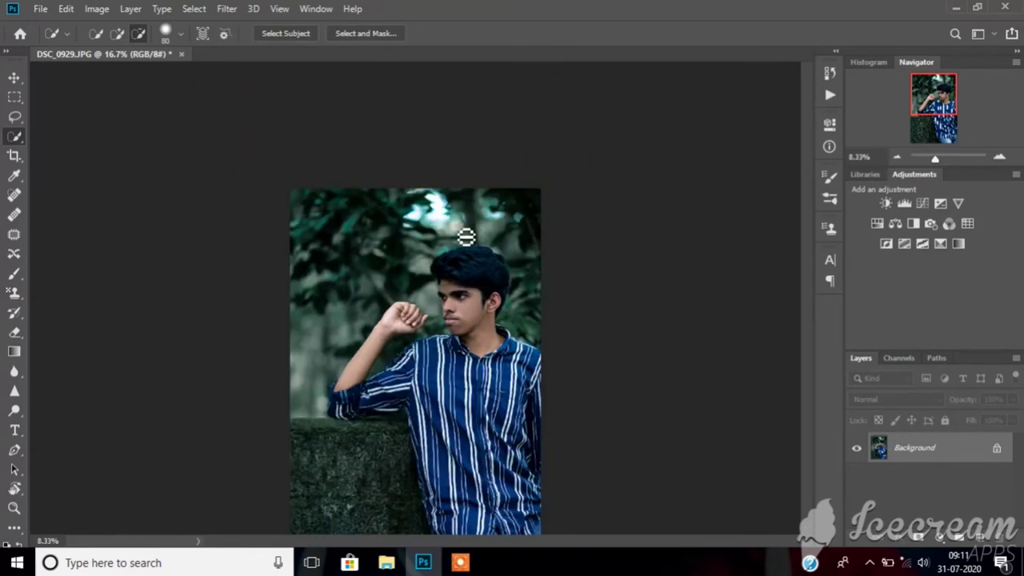
{"action": "key", "text": "ctrl+plus"}
{"action": "key", "text": "ctrl+plus"}
{"action": "key", "text": "ctrl+plus"}
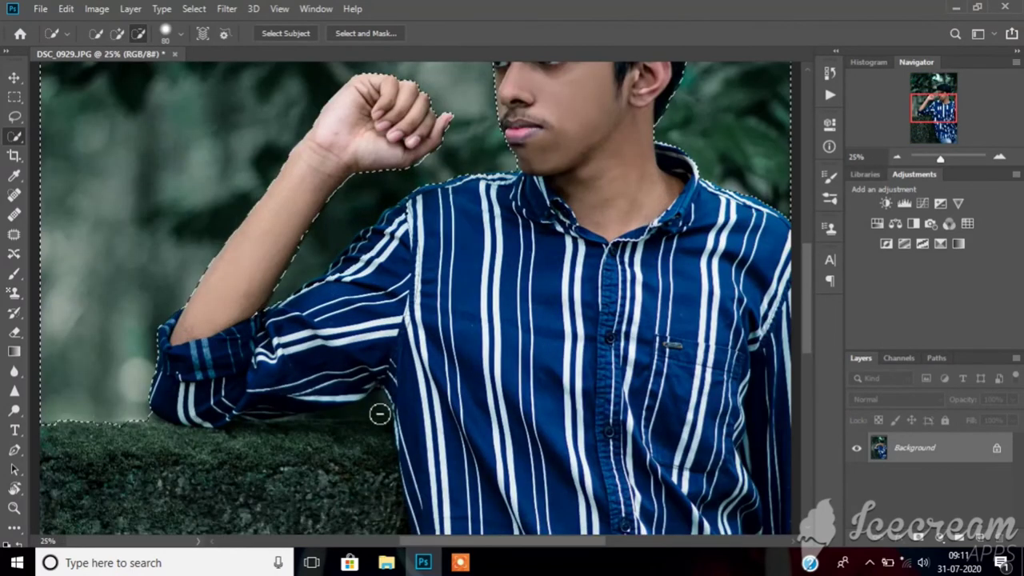
{"action": "left_click", "coordinate": [117, 33]}
{"action": "left_click", "coordinate": [328, 399]}
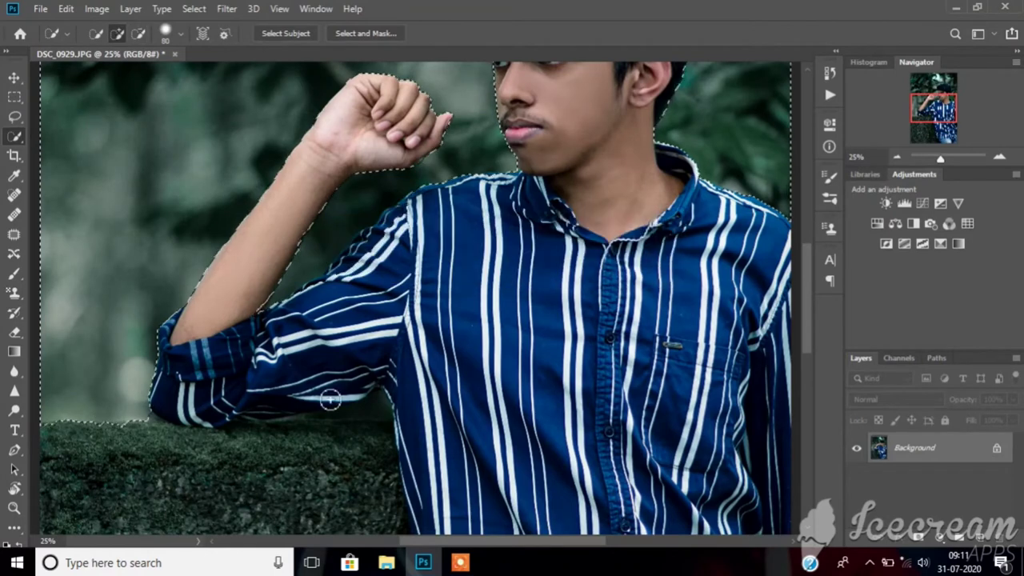
{"action": "mouse_move", "coordinate": [383, 409]}
{"action": "left_mouse_down"}
{"action": "mouse_move", "coordinate": [335, 418]}
{"action": "mouse_move", "coordinate": [374, 413]}
{"action": "left_mouse_up"}
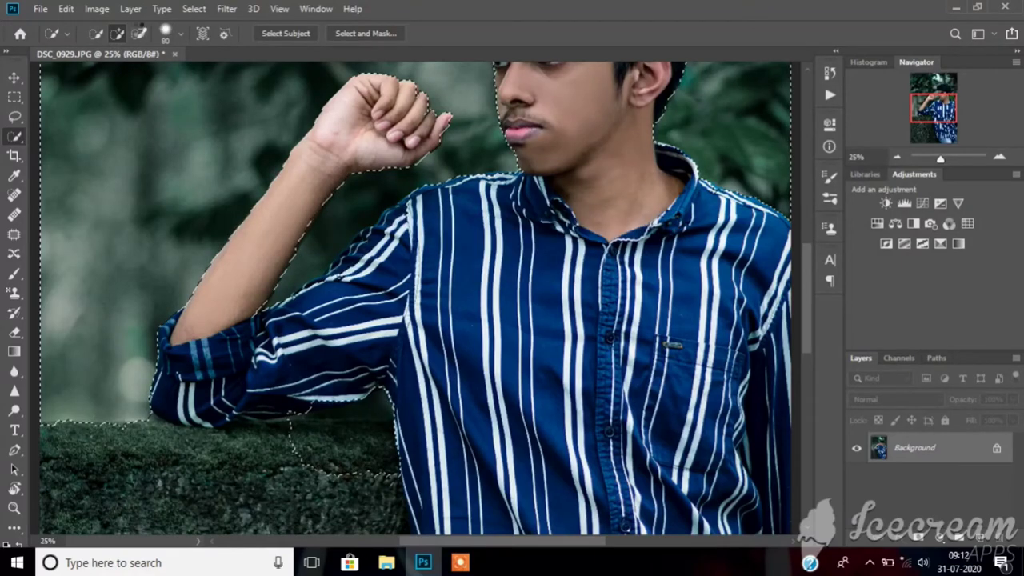
{"action": "left_click", "coordinate": [140, 34]}
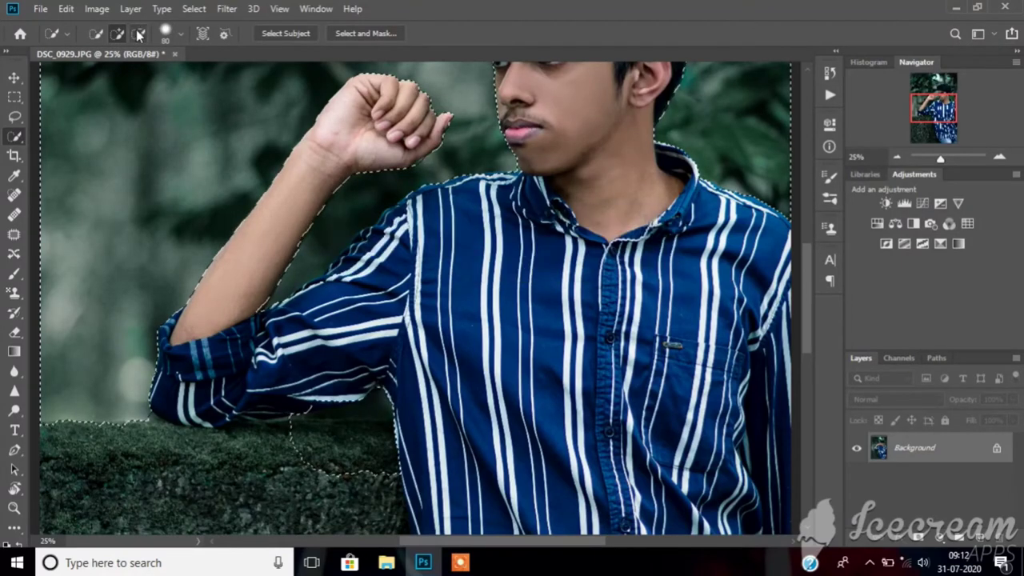
{"action": "left_click_drag", "start_coordinate": [389, 430], "coordinate": [292, 434]}
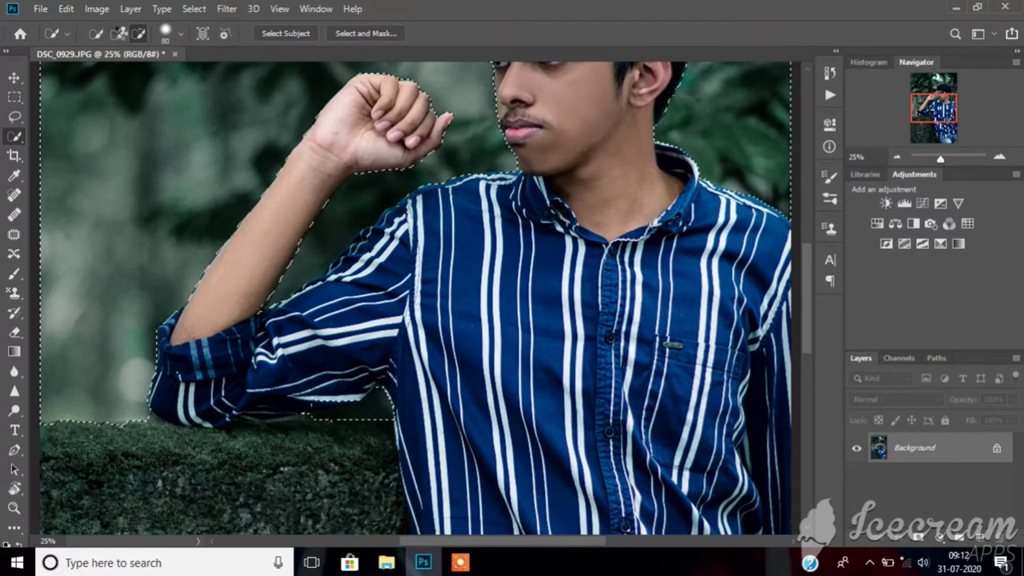
{"action": "left_click", "coordinate": [118, 35]}
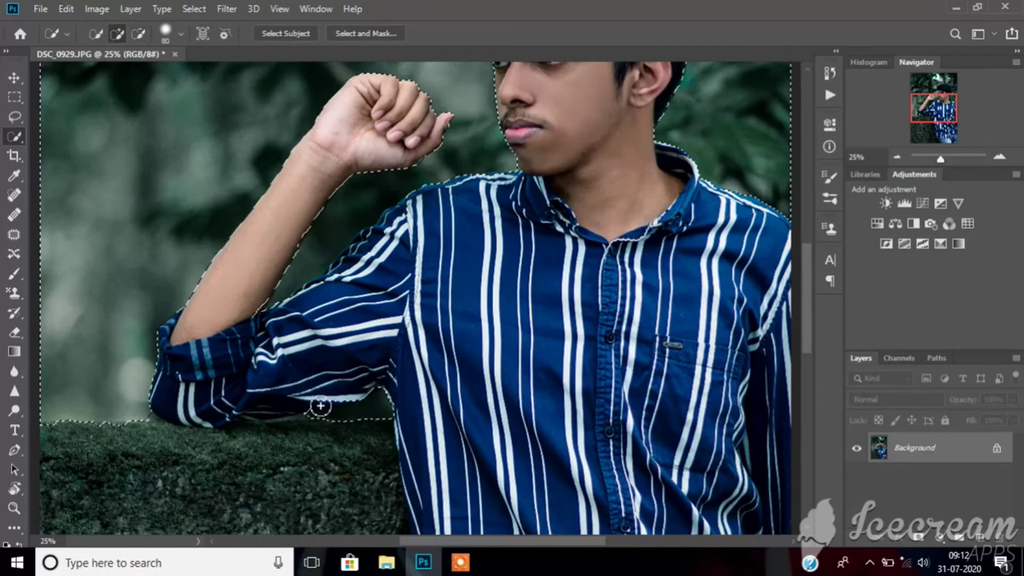
{"action": "left_click", "coordinate": [139, 35]}
{"action": "left_click", "coordinate": [316, 406]}
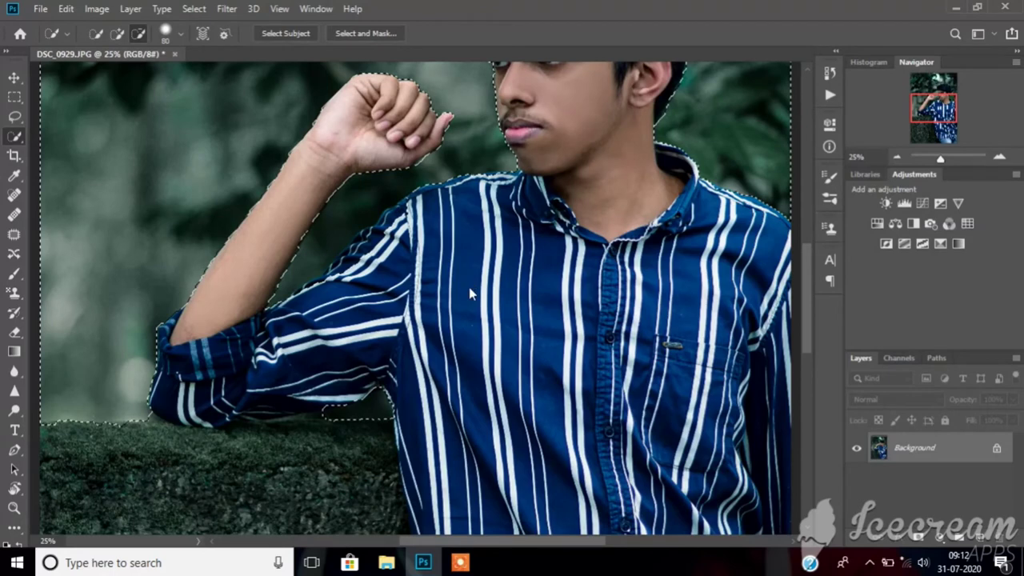
Extend the selection along the moss edge below the arm
{"action": "key", "text": "ctrl+minus"}
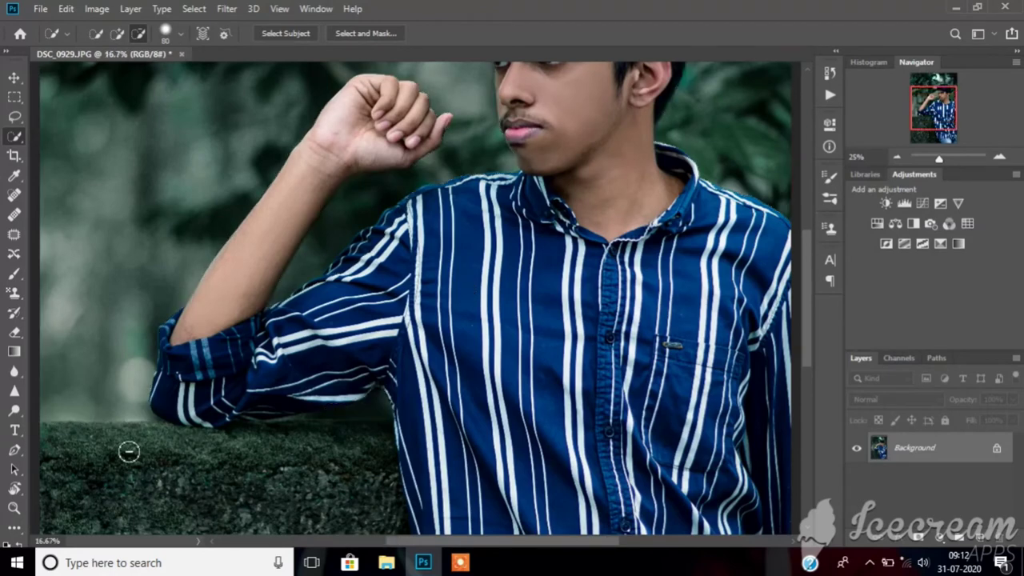
{"action": "key", "text": "ctrl+plus"}
{"action": "key", "text": "ctrl+plus"}
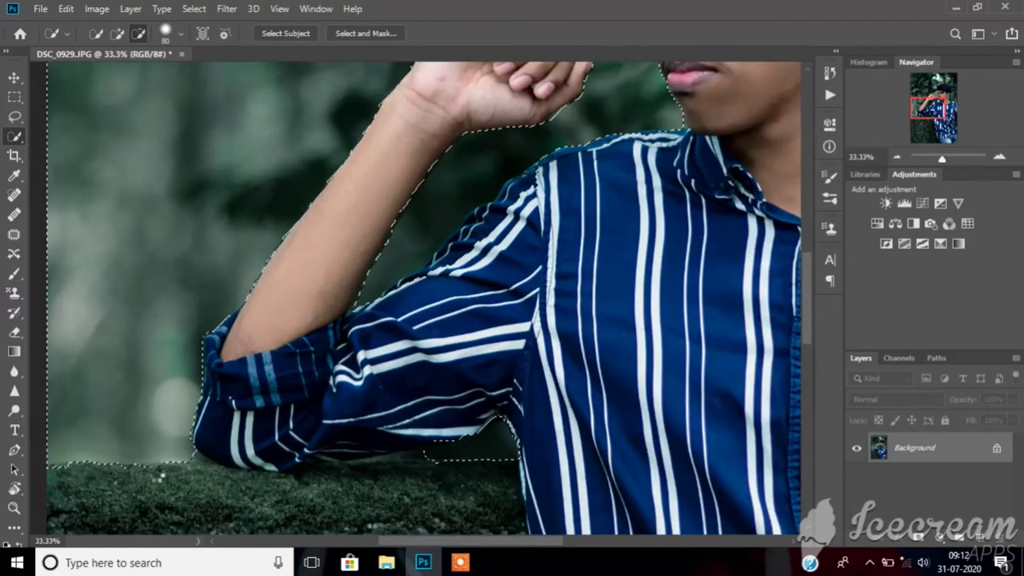
{"action": "left_click", "coordinate": [147, 473]}
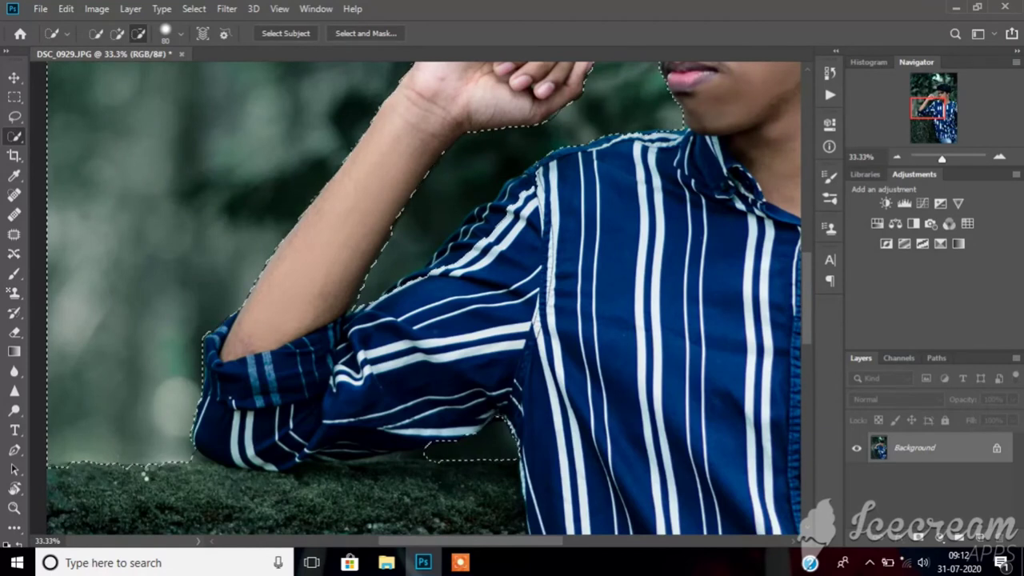
{"action": "left_click_drag", "start_coordinate": [145, 476], "coordinate": [49, 473]}
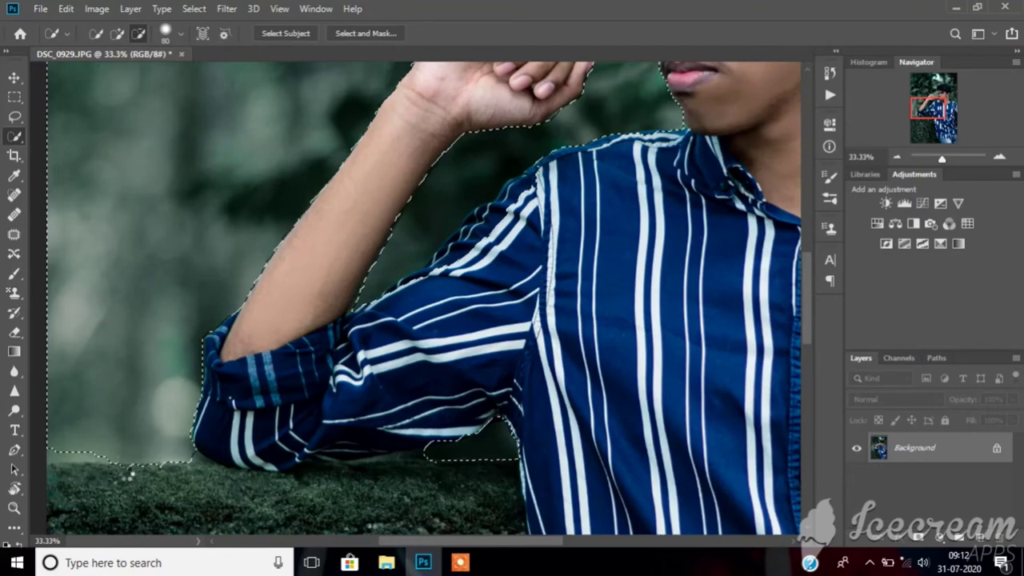
Fix the selection edge along the top of the hair
{"action": "key", "text": "ctrl+minus"}
{"action": "key", "text": "ctrl+minus"}
{"action": "key", "text": "ctrl+minus"}
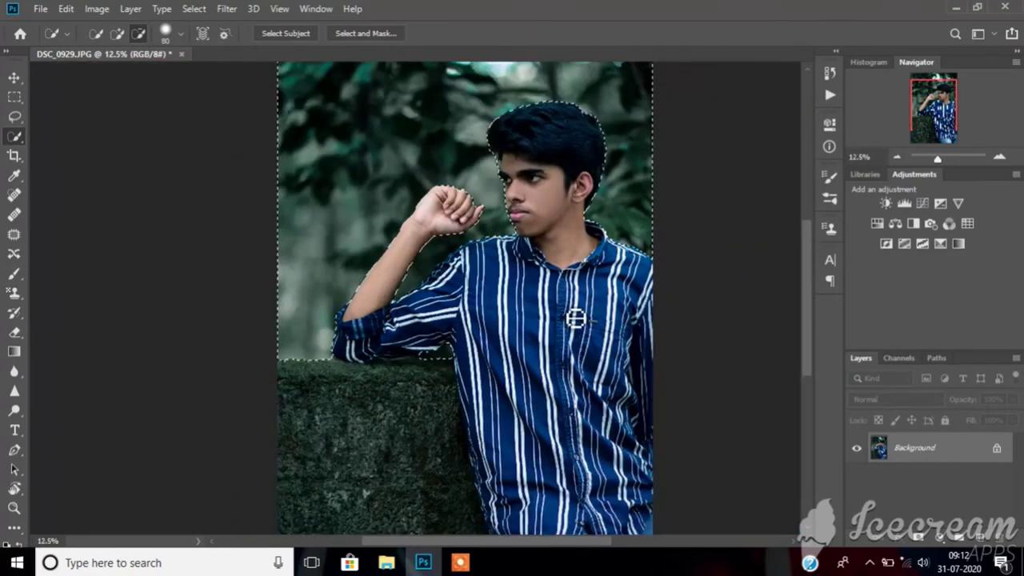
{"action": "key", "text": "ctrl+plus"}
{"action": "key", "text": "ctrl+plus"}
{"action": "key", "text": "ctrl+plus"}
{"action": "key", "text": "ctrl+plus"}
{"action": "scroll", "coordinate": [577, 364], "scroll_direction": "up", "scroll_amount": 5}
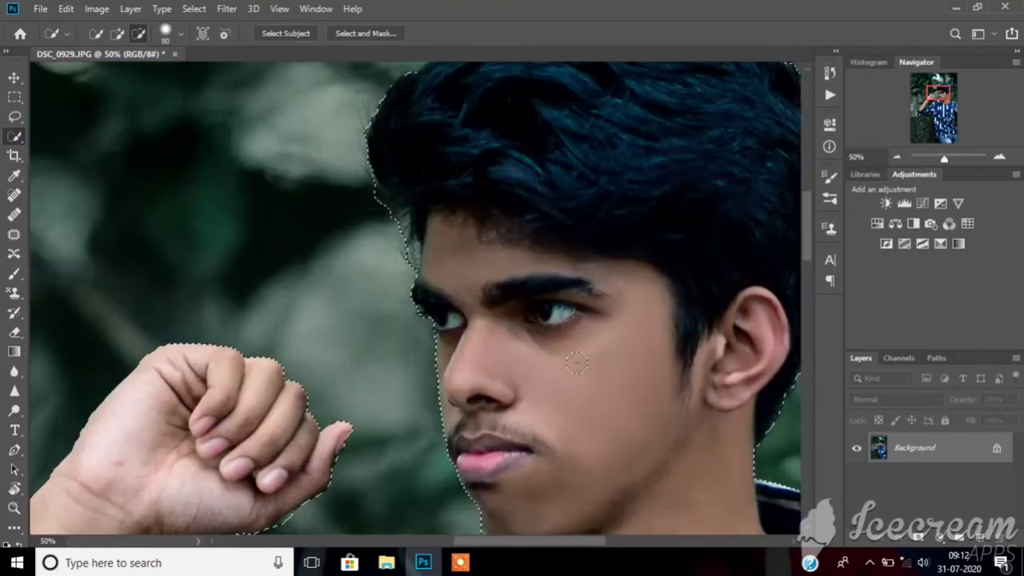
{"action": "scroll", "coordinate": [578, 364], "scroll_direction": "up", "scroll_amount": 1}
{"action": "scroll", "coordinate": [575, 360], "scroll_direction": "up", "scroll_amount": 2}
{"action": "scroll", "coordinate": [575, 359], "scroll_direction": "right", "scroll_amount": 5}
{"action": "scroll", "coordinate": [537, 313], "scroll_direction": "right", "scroll_amount": 2}
{"action": "scroll", "coordinate": [518, 309], "scroll_direction": "right", "scroll_amount": 1}
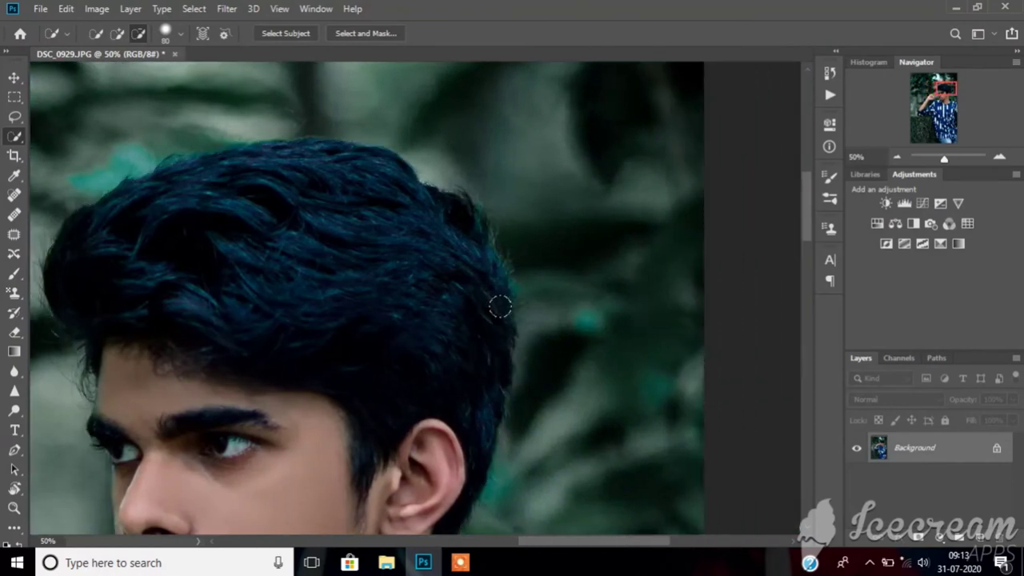
{"action": "key", "text": "ctrl+minus"}
{"action": "left_click", "coordinate": [193, 272]}
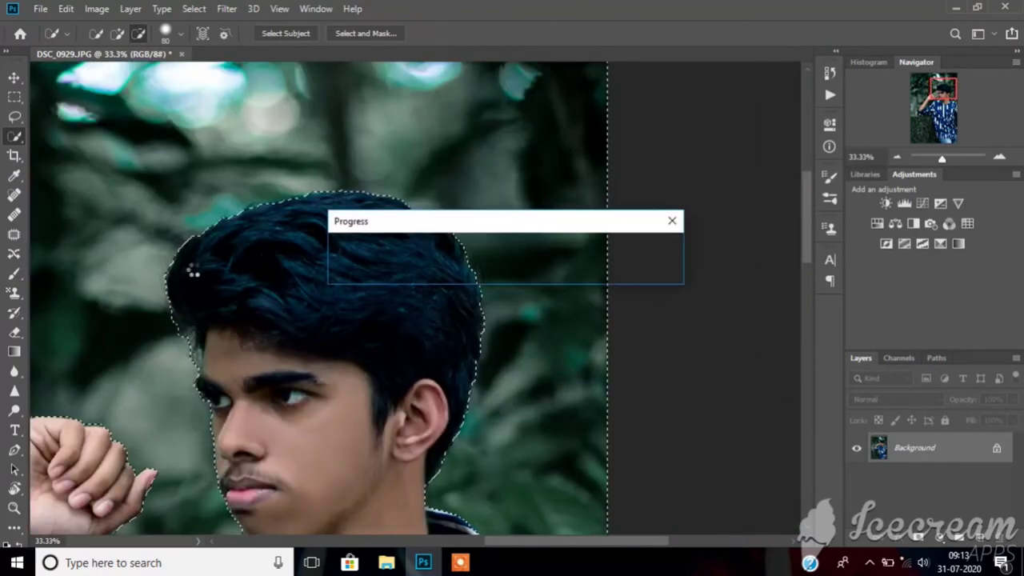
{"action": "key", "text": "ctrl+minus"}
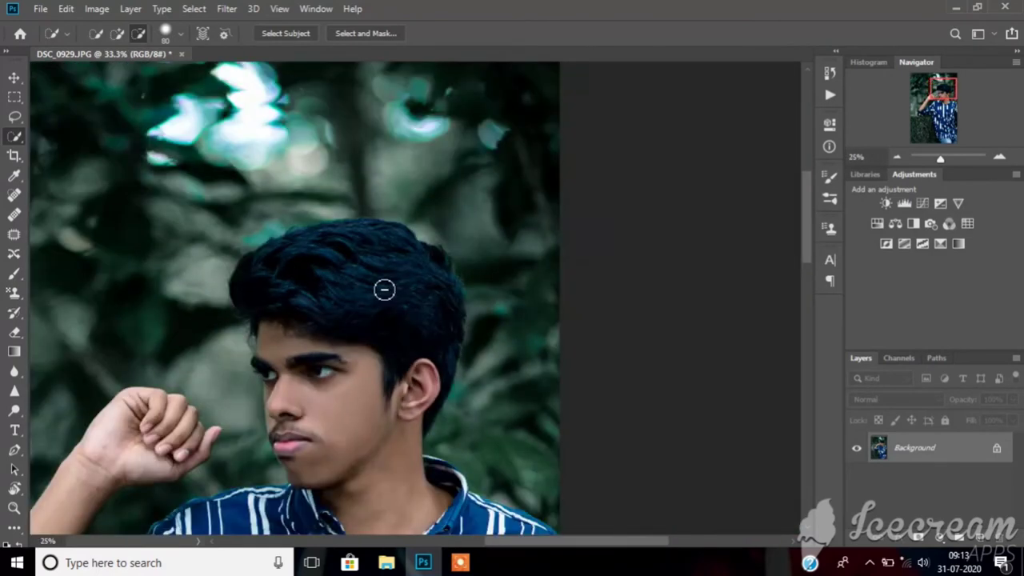
{"action": "key", "text": "ctrl+minus"}
{"action": "key", "text": "ctrl+minus"}
Apply a Lens Blur with radius 55 to the selected background
{"action": "left_click", "coordinate": [227, 9]}
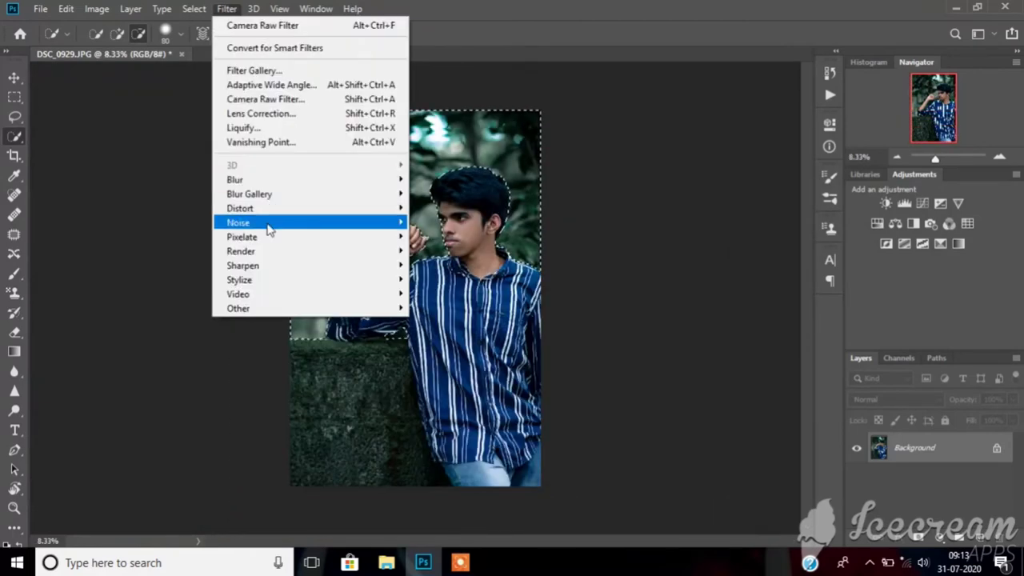
{"action": "left_click", "coordinate": [467, 264]}
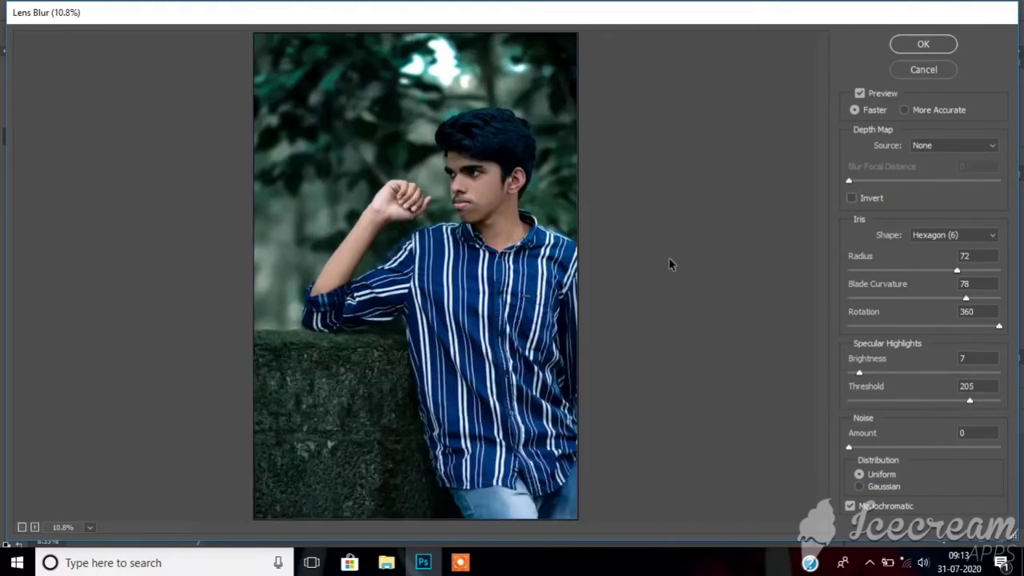
{"action": "left_click", "coordinate": [930, 270]}
{"action": "left_click", "coordinate": [923, 44]}
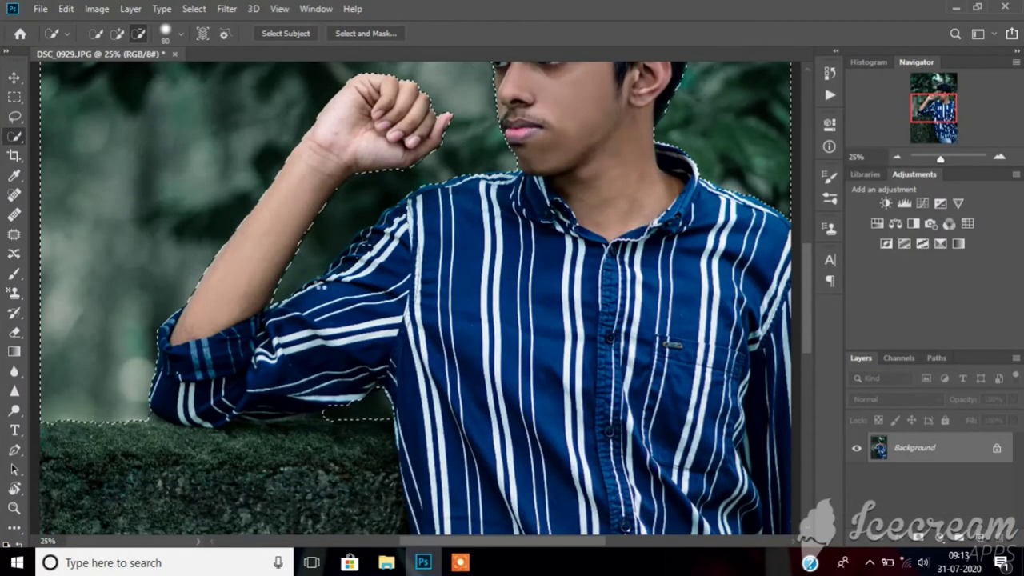
Subtract the striped sleeve and shirt from the selection
{"action": "left_click_drag", "start_coordinate": [417, 210], "coordinate": [312, 297]}
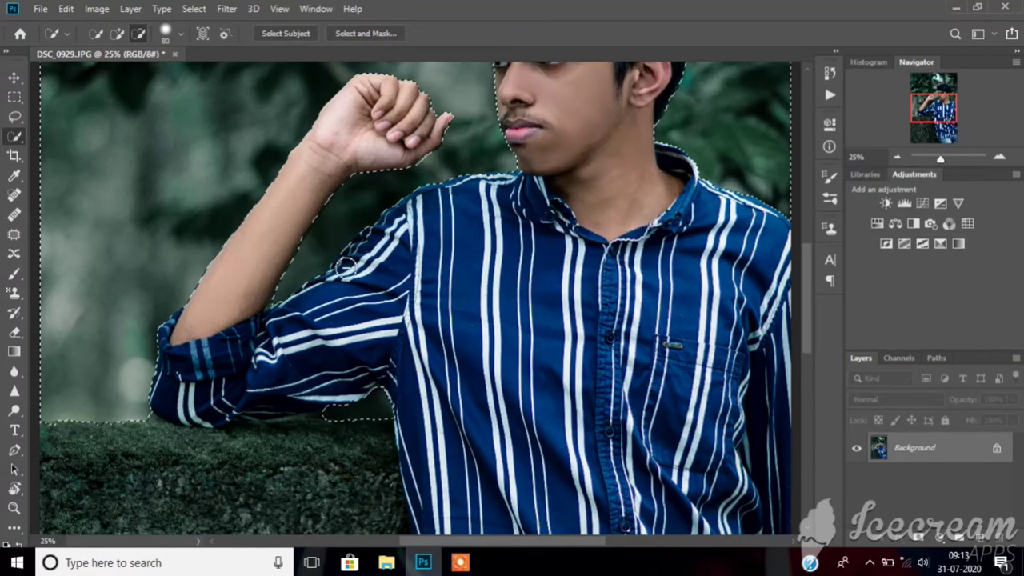
{"action": "left_click_drag", "start_coordinate": [516, 213], "coordinate": [459, 353]}
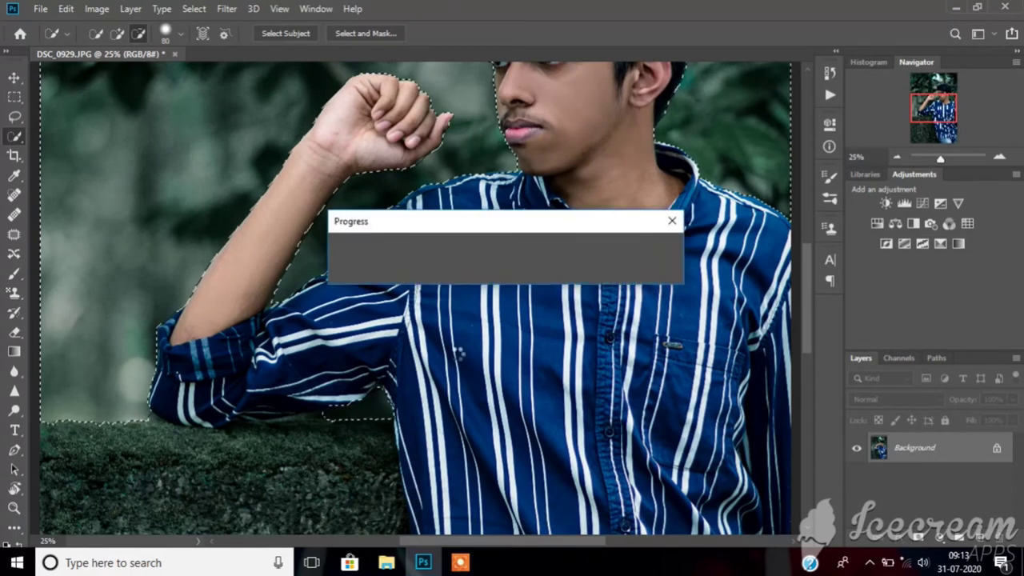
{"action": "scroll", "coordinate": [424, 207], "scroll_direction": "down", "scroll_amount": 1}
{"action": "scroll", "coordinate": [426, 208], "scroll_direction": "down", "scroll_amount": 1}
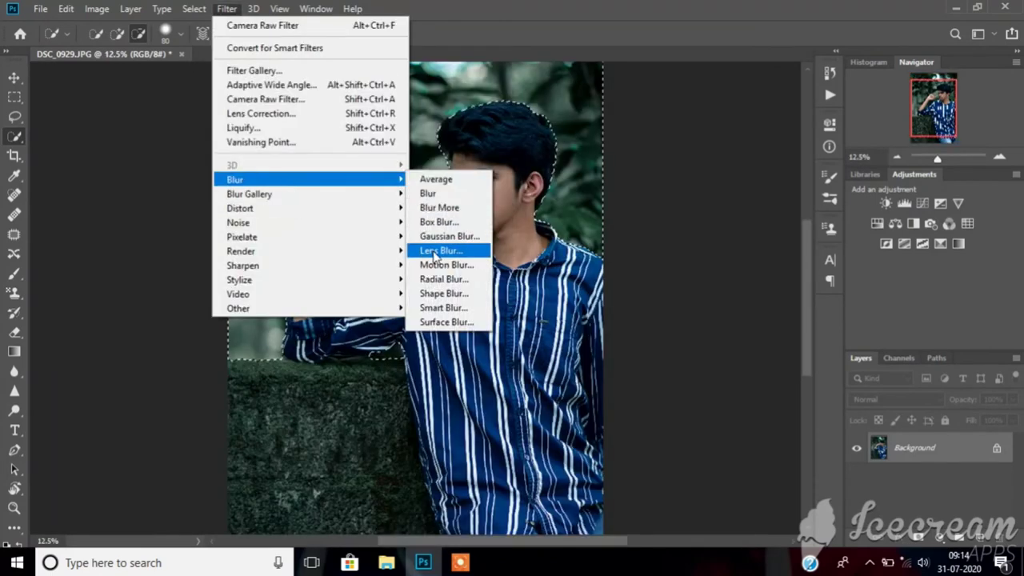
Apply a second Lens Blur at radius 65, then deselect
{"action": "left_click", "coordinate": [436, 251]}
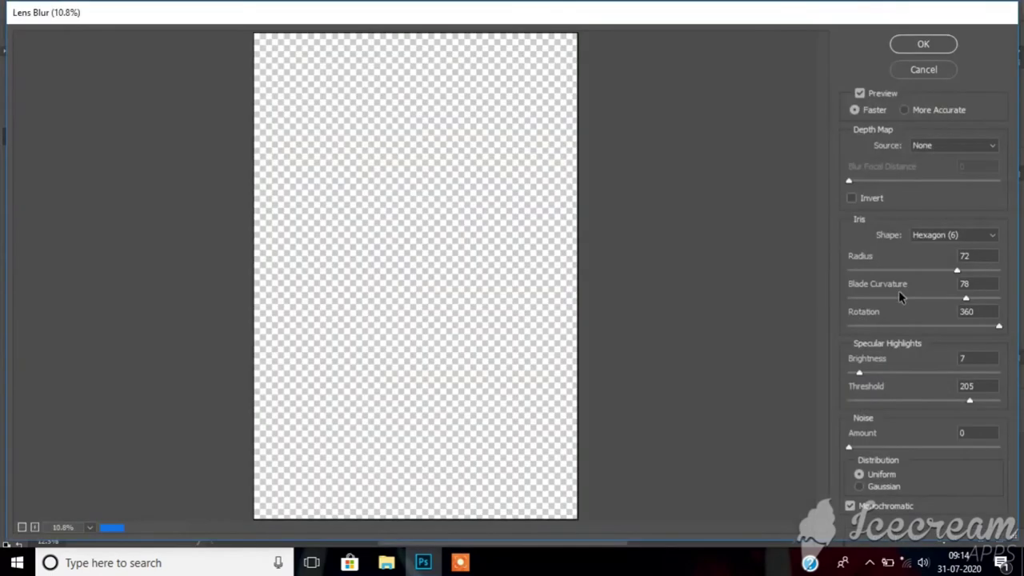
{"action": "left_click_drag", "start_coordinate": [848, 270], "coordinate": [946, 270]}
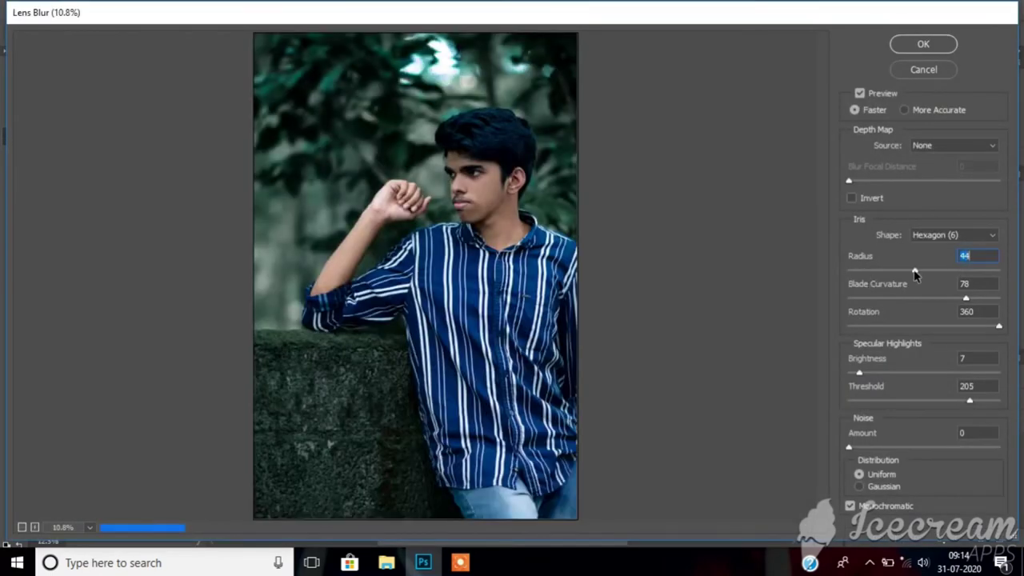
{"action": "left_click", "coordinate": [910, 44]}
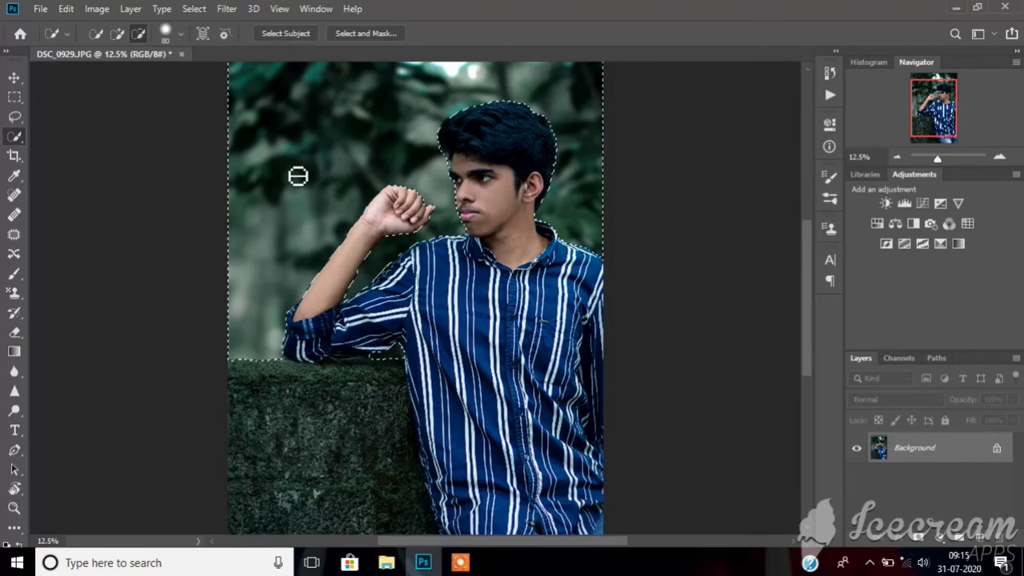
{"action": "right_click", "coordinate": [289, 166]}
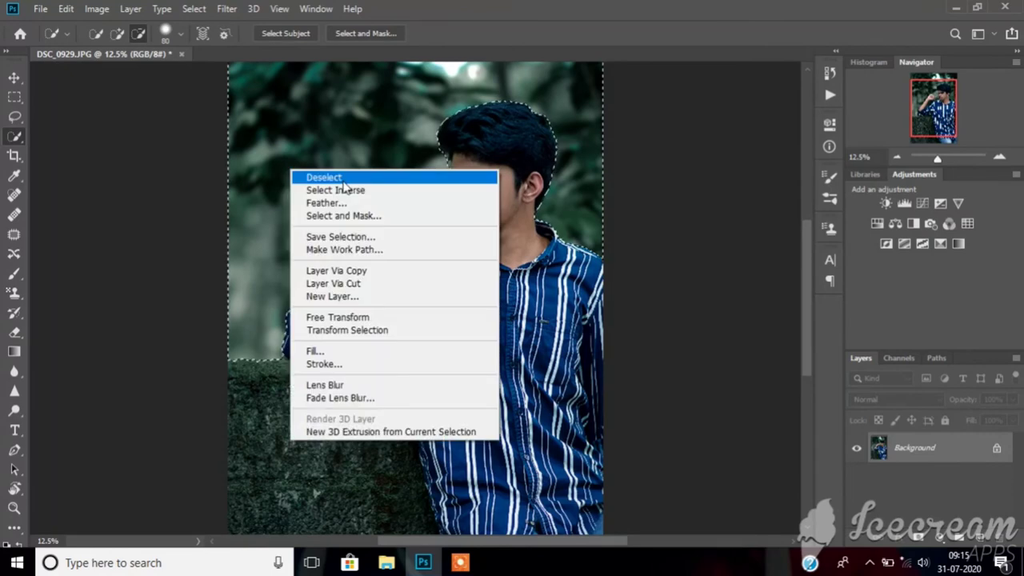
{"action": "left_click", "coordinate": [331, 171]}
{"action": "key", "text": "ctrl+minus"}
{"action": "key", "text": "ctrl+plus"}
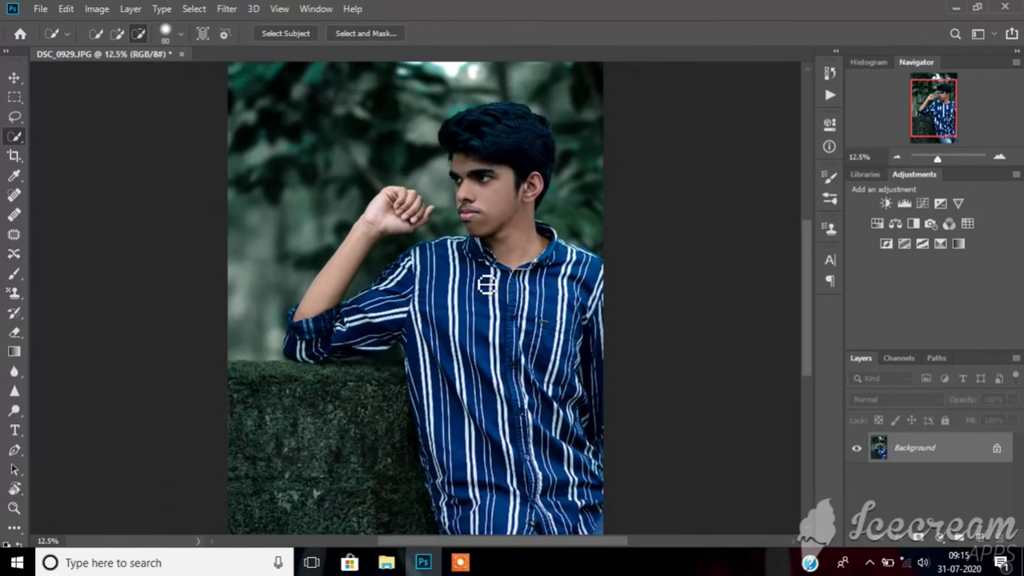
Reopen Camera Raw and set Blacks +13, Shadows -4, Texture +9, Clarity +12, sharpening Masking 23
{"action": "key", "text": "ctrl+minus"}
{"action": "left_click", "coordinate": [226, 9]}
{"action": "left_click", "coordinate": [239, 100]}
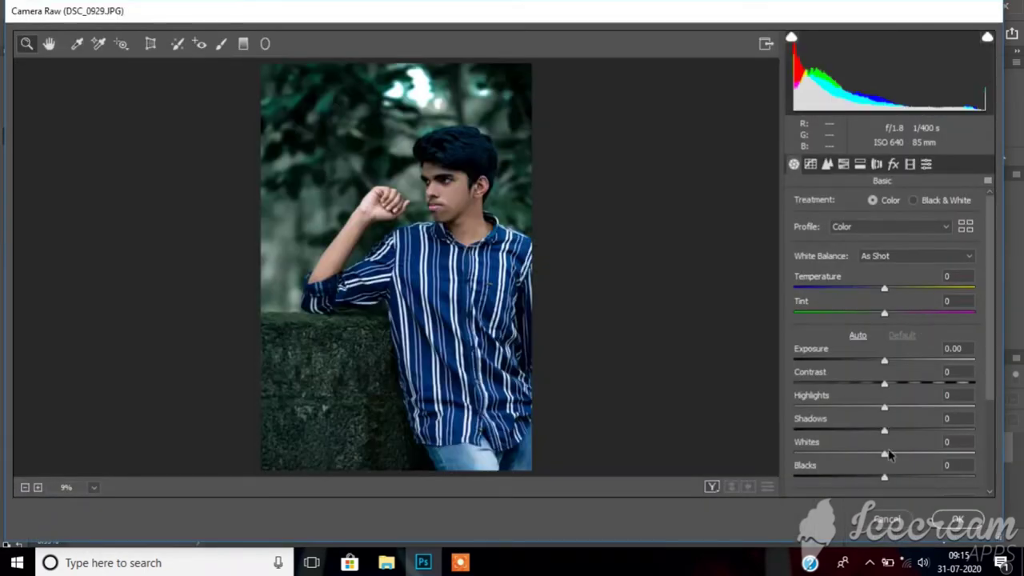
{"action": "left_click_drag", "start_coordinate": [884, 478], "coordinate": [896, 477]}
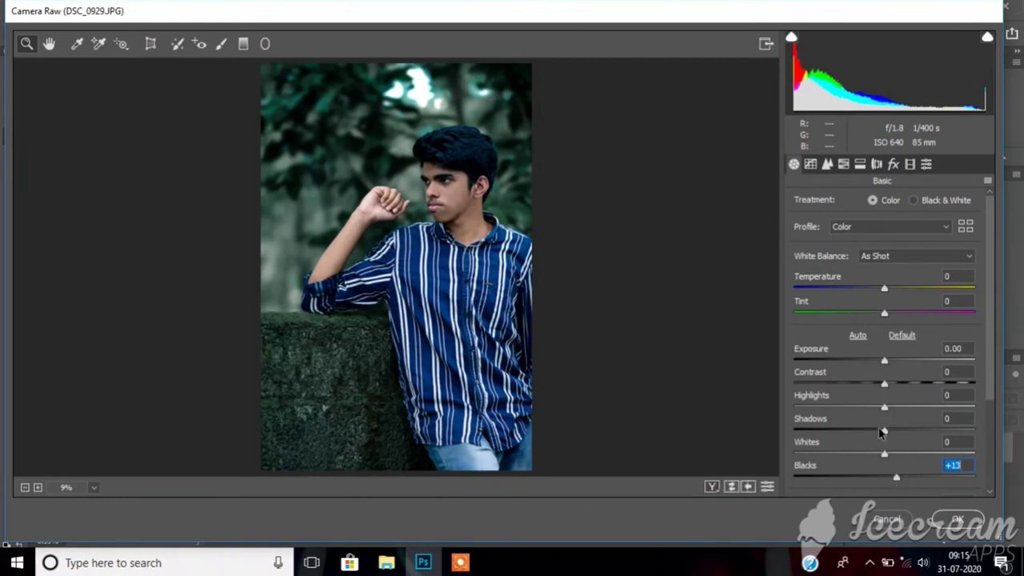
{"action": "left_click_drag", "start_coordinate": [880, 431], "coordinate": [894, 401]}
{"action": "scroll", "coordinate": [879, 432], "scroll_direction": "down", "scroll_amount": 3}
{"action": "left_click", "coordinate": [894, 378]}
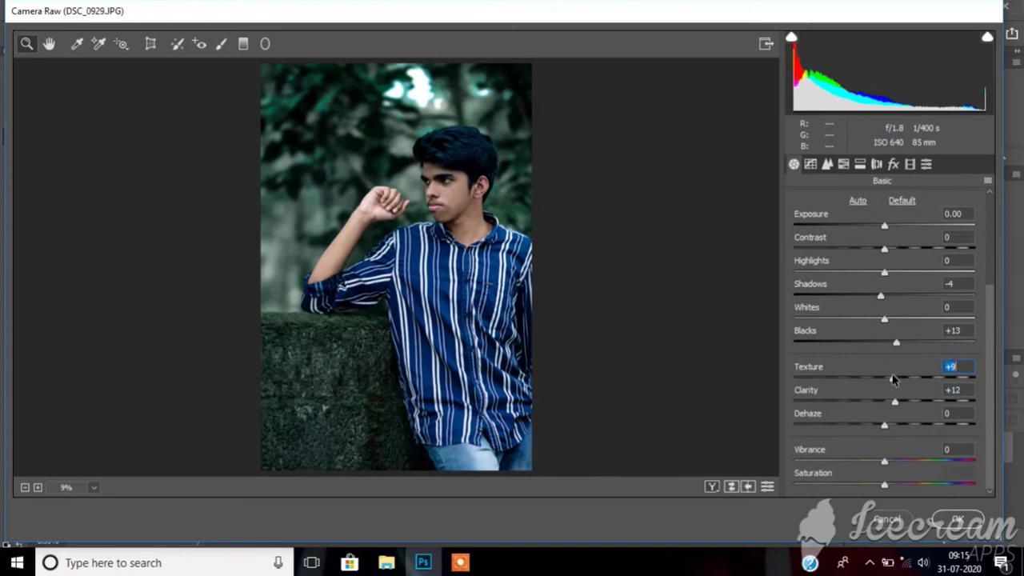
{"action": "left_click", "coordinate": [827, 164]}
{"action": "left_click", "coordinate": [834, 298]}
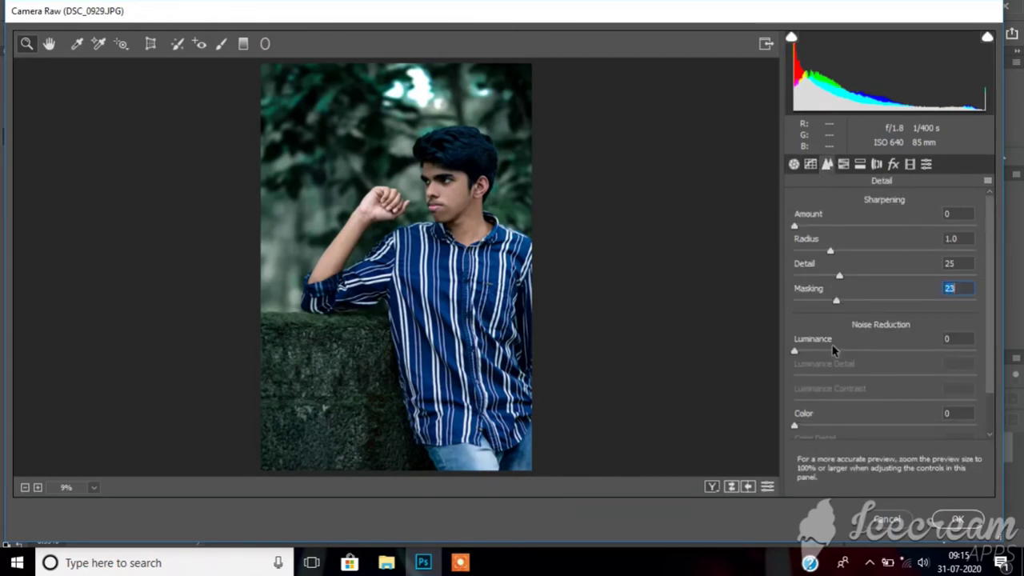
Set HSL saturation to Reds +5, Greens -38 and Blues +17
{"action": "left_click", "coordinate": [843, 164]}
{"action": "left_click", "coordinate": [893, 251]}
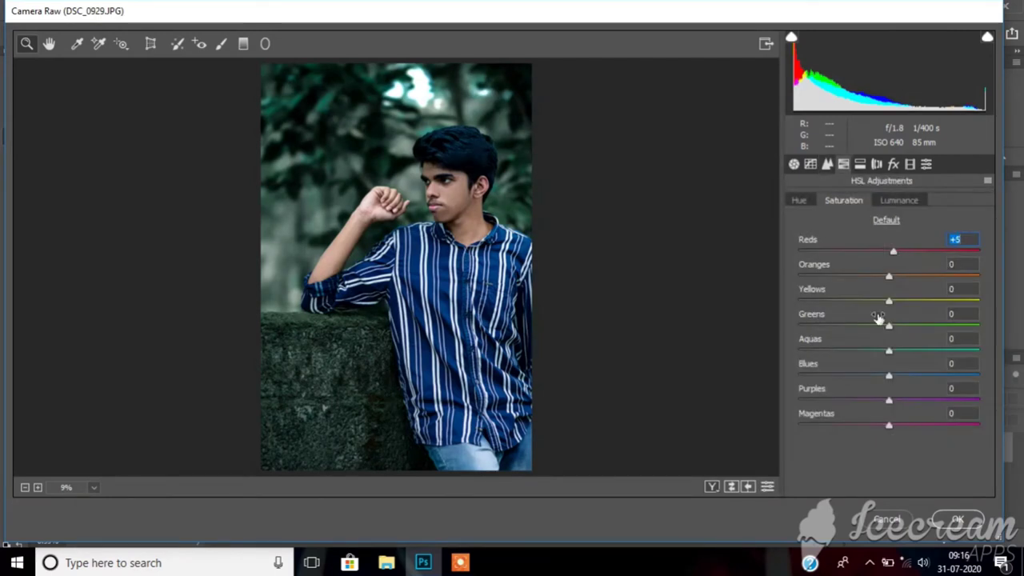
{"action": "left_click_drag", "start_coordinate": [889, 326], "coordinate": [928, 325]}
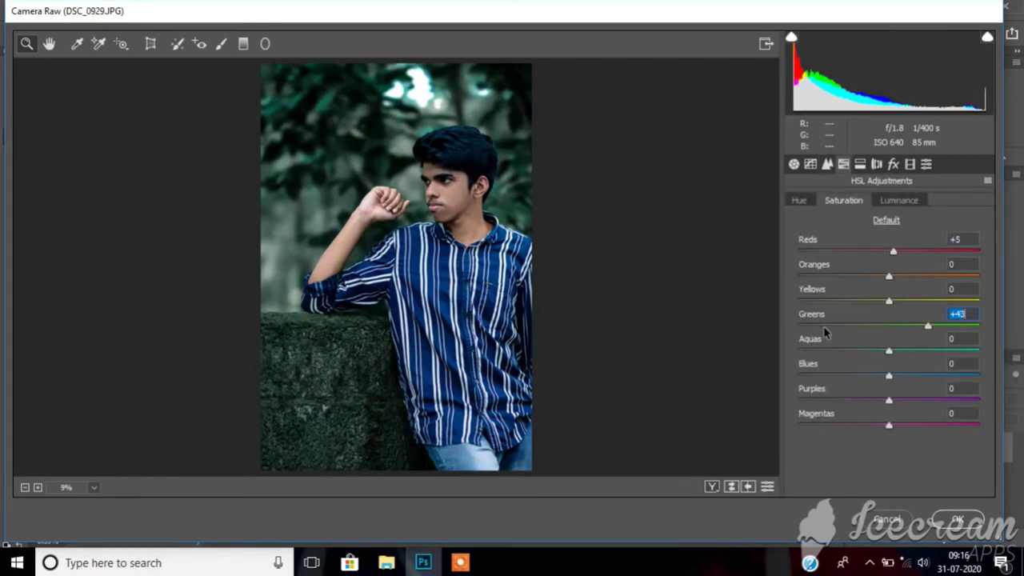
{"action": "left_click", "coordinate": [854, 325]}
{"action": "left_click", "coordinate": [926, 376]}
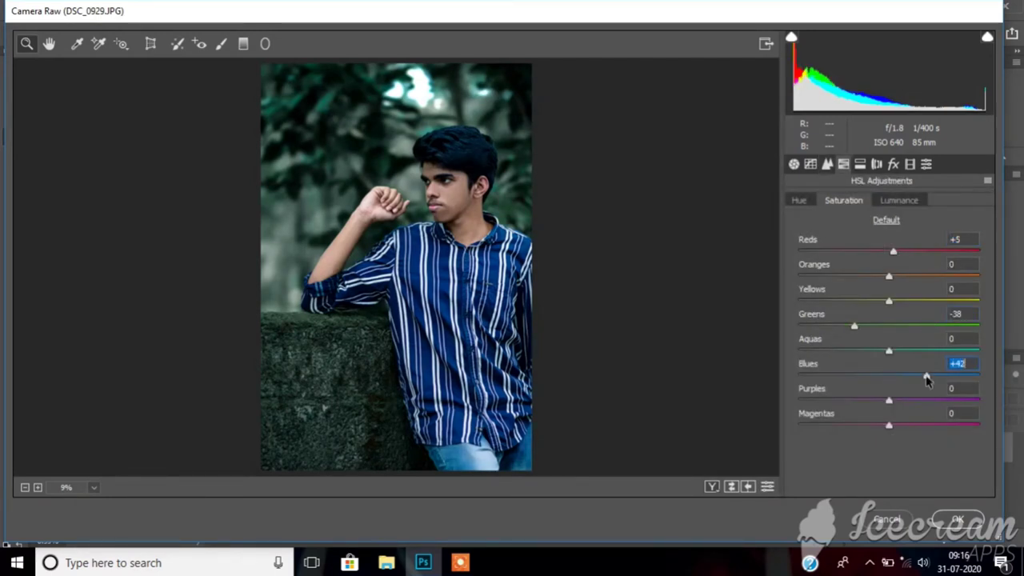
{"action": "left_click_drag", "start_coordinate": [926, 376], "coordinate": [903, 375]}
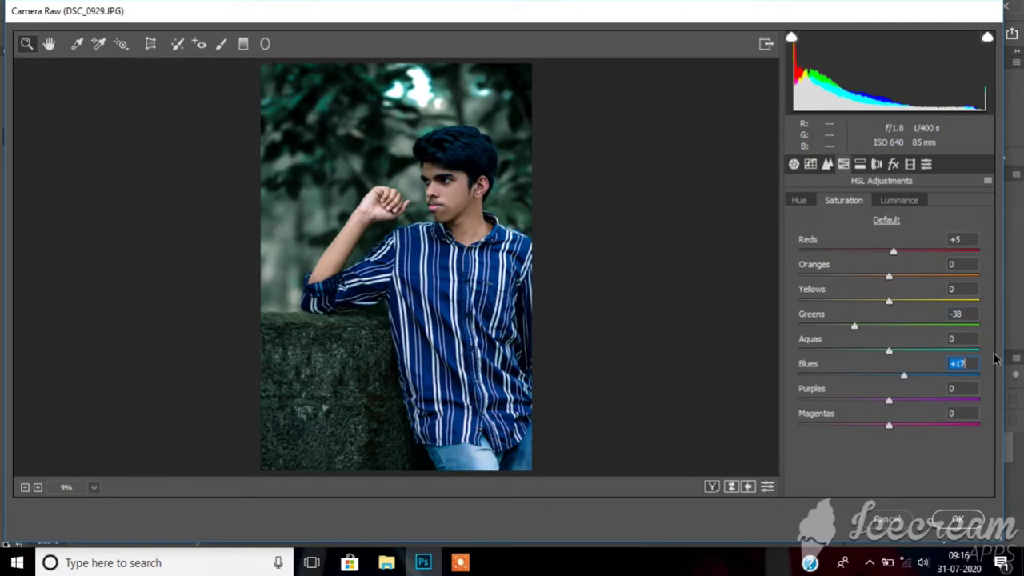
Shift Yellows hue to -7 and Blues hue to +33, then set Oranges saturation to +8
{"action": "left_click", "coordinate": [798, 200]}
{"action": "left_click_drag", "start_coordinate": [888, 300], "coordinate": [886, 301]}
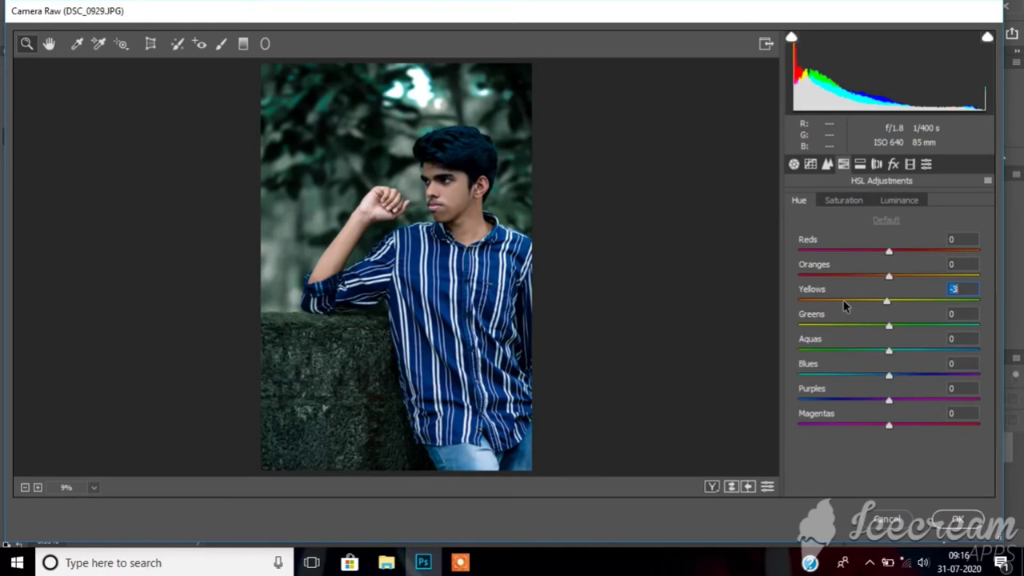
{"action": "left_click_drag", "start_coordinate": [870, 376], "coordinate": [922, 377]}
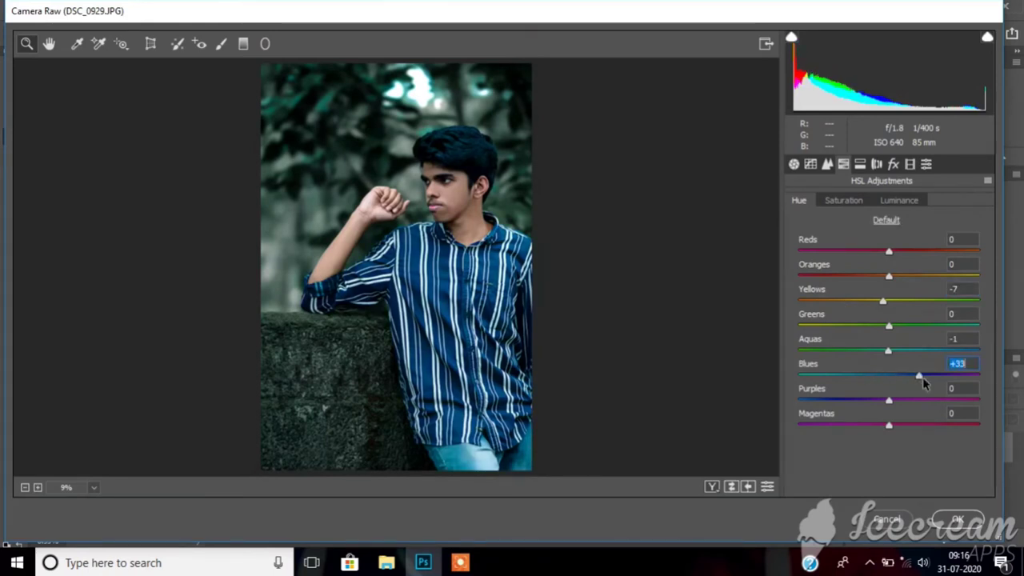
{"action": "left_click", "coordinate": [843, 200]}
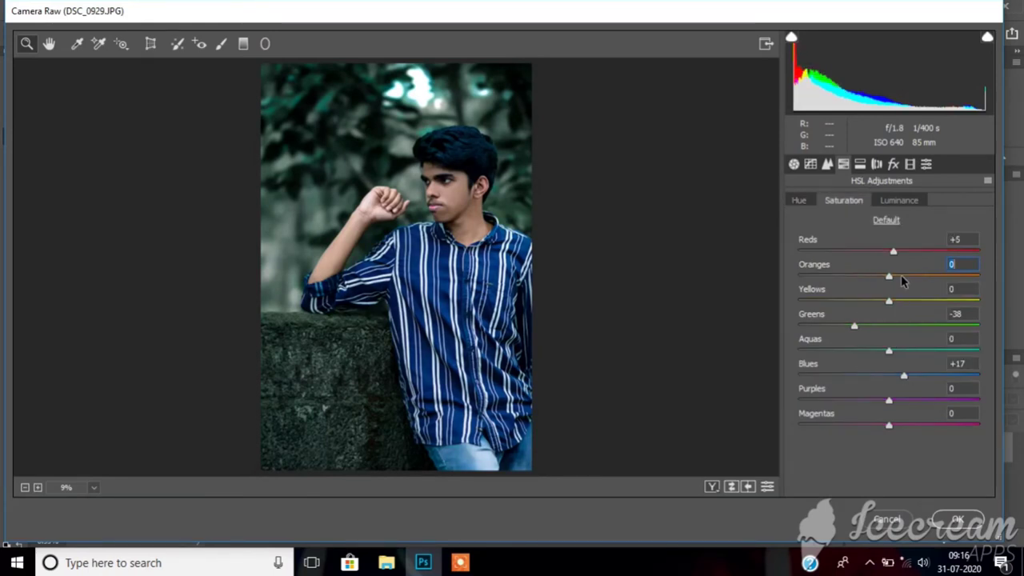
{"action": "left_click_drag", "start_coordinate": [901, 276], "coordinate": [868, 276]}
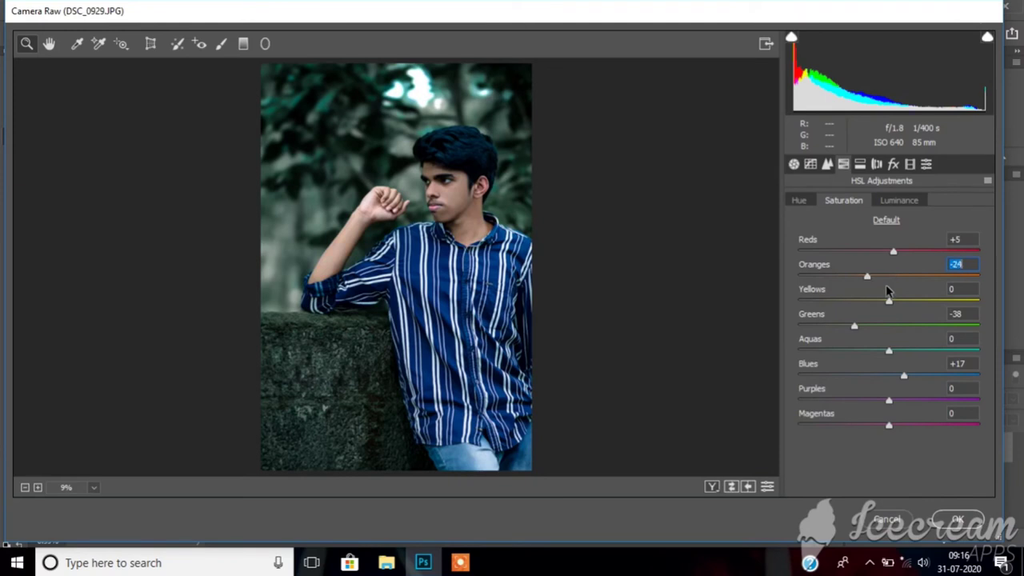
{"action": "left_click", "coordinate": [896, 286]}
Split-tone the shadows at hue 243, saturation 5, and apply the Camera Raw filter
{"action": "left_click", "coordinate": [860, 164]}
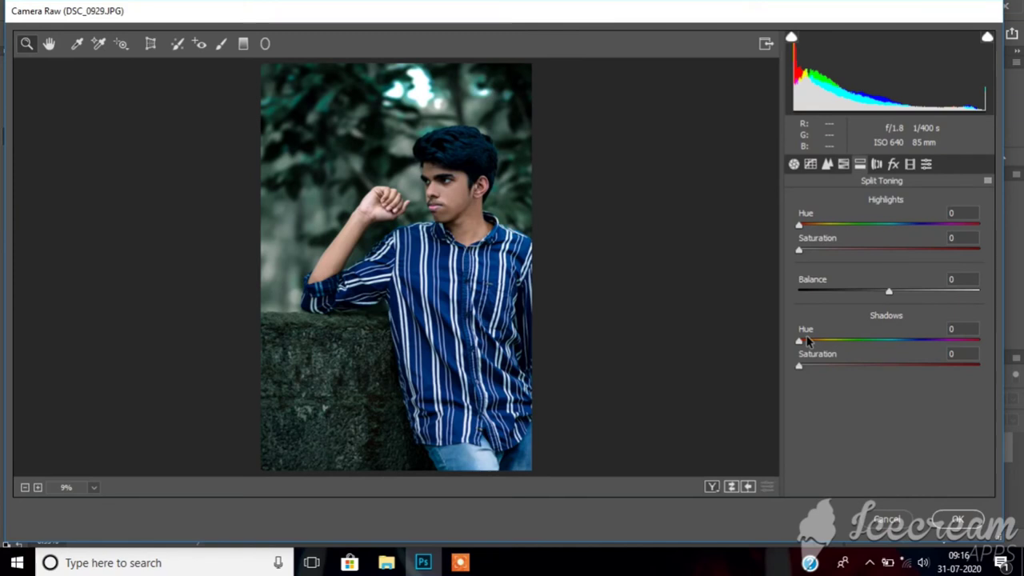
{"action": "left_click_drag", "start_coordinate": [800, 340], "coordinate": [920, 340]}
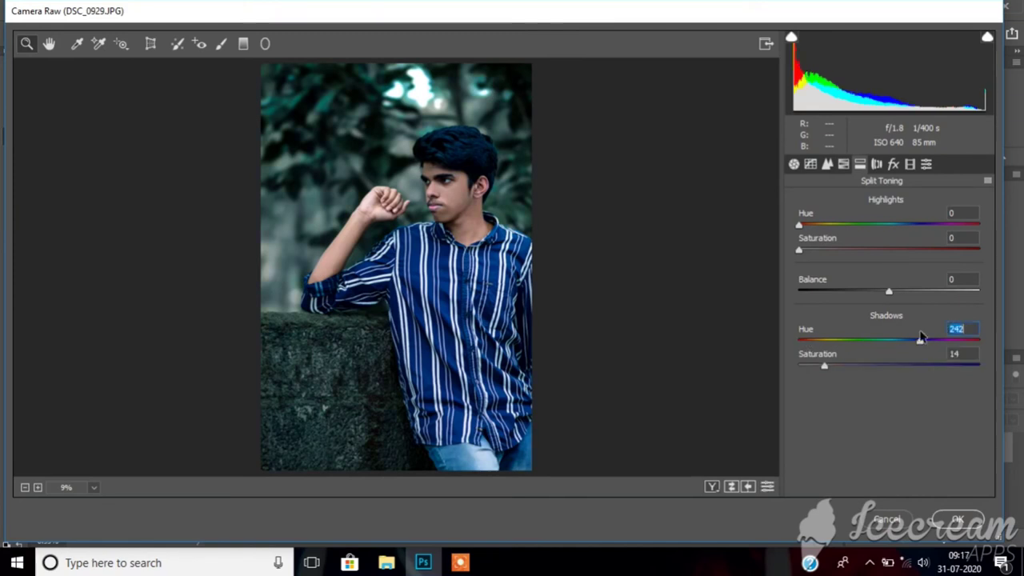
{"action": "left_click", "coordinate": [805, 366]}
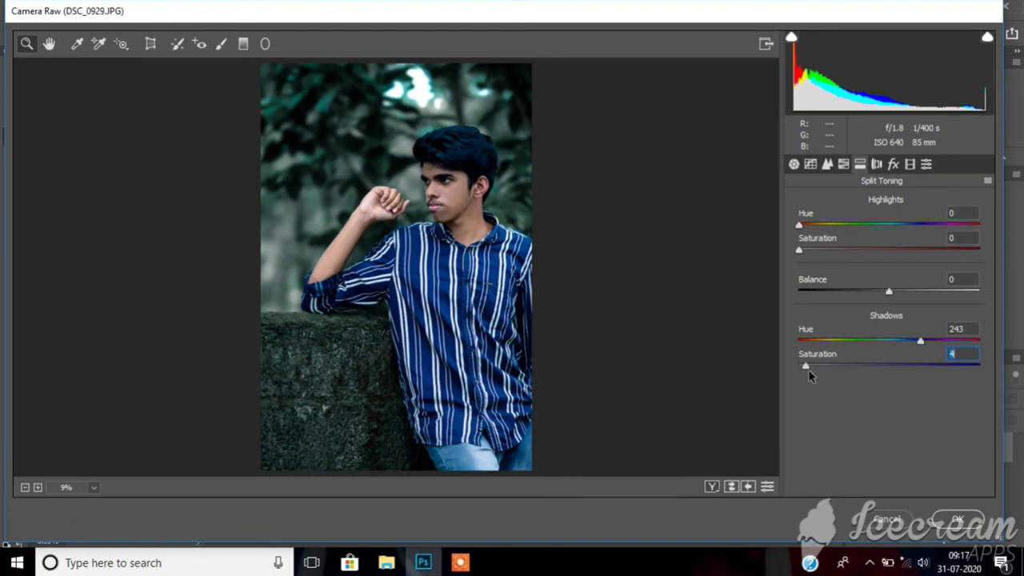
{"action": "left_click", "coordinate": [807, 365]}
{"action": "left_click", "coordinate": [807, 250]}
{"action": "left_click", "coordinate": [948, 518]}
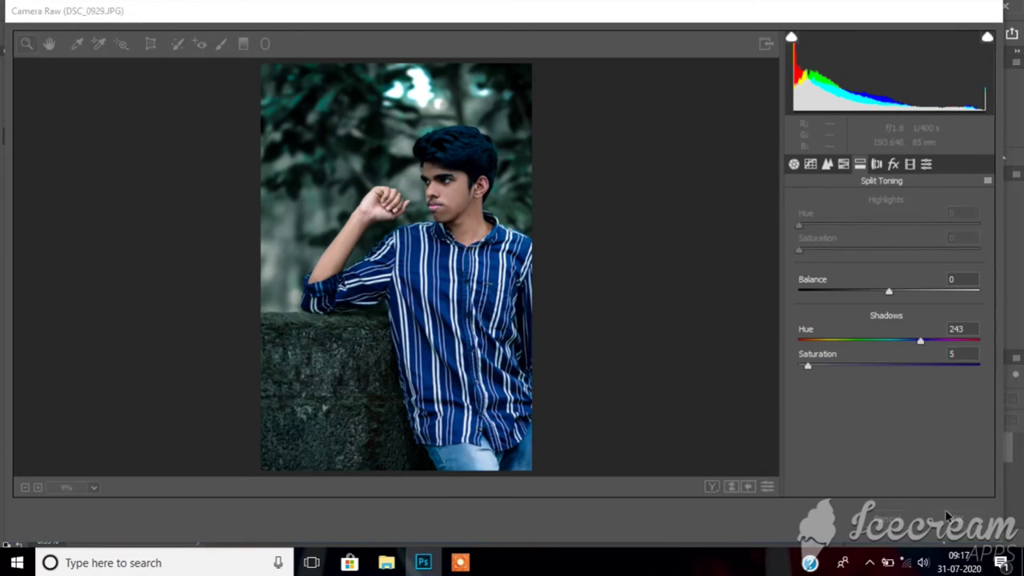
{"action": "left_click", "coordinate": [946, 515]}
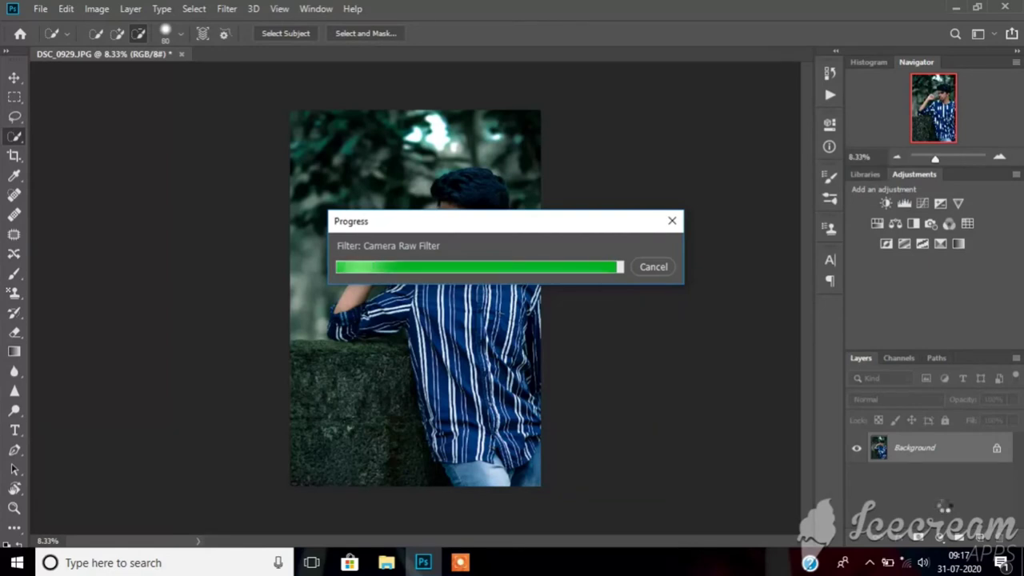
Embed the Untitled-1 logo, scaled to about 10.67%, in the photo's top-right corner
{"action": "left_click", "coordinate": [40, 9]}
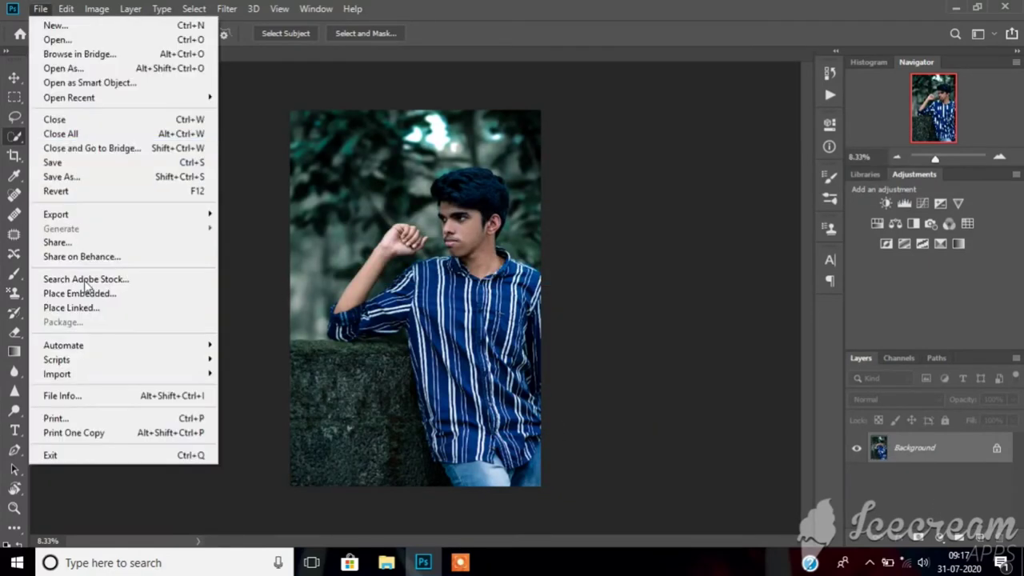
{"action": "left_click", "coordinate": [114, 294]}
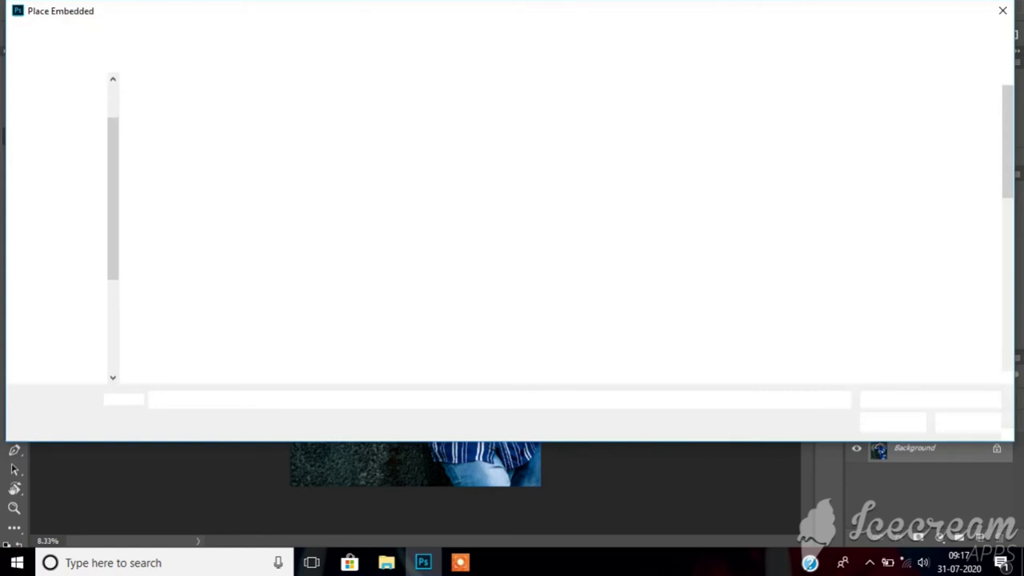
{"action": "double_click", "coordinate": [312, 322]}
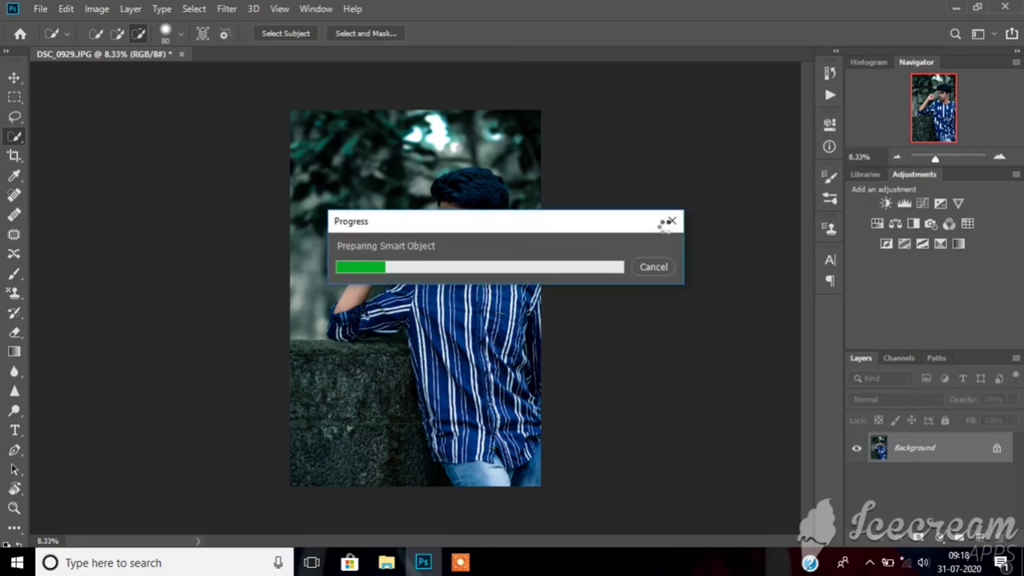
{"action": "mouse_move", "coordinate": [413, 291]}
{"action": "left_mouse_down"}
{"action": "mouse_move", "coordinate": [443, 182]}
{"action": "mouse_move", "coordinate": [407, 170]}
{"action": "left_mouse_up"}
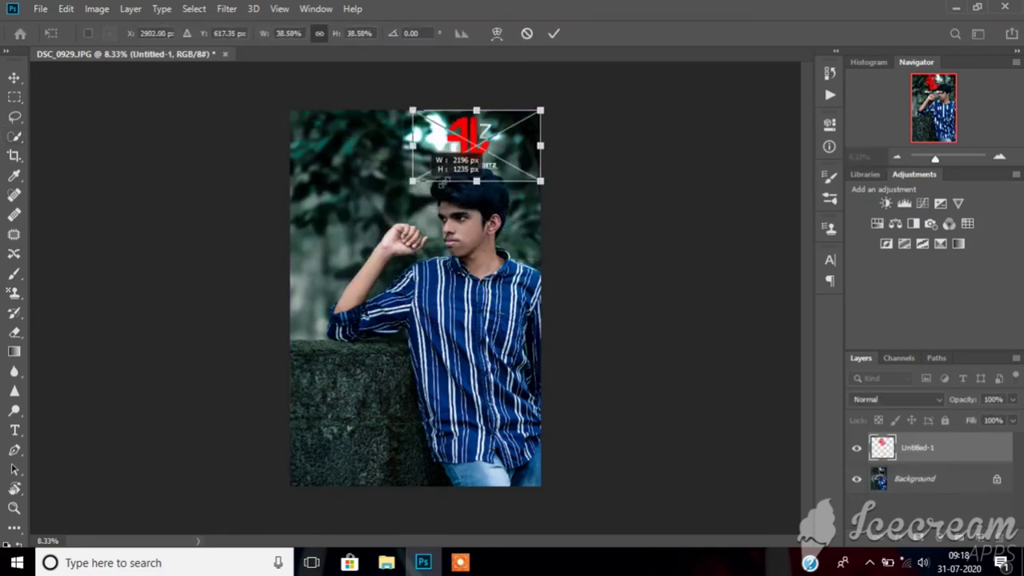
{"action": "mouse_move", "coordinate": [286, 256]}
{"action": "left_mouse_down"}
{"action": "mouse_move", "coordinate": [485, 154]}
{"action": "mouse_move", "coordinate": [527, 120]}
{"action": "left_mouse_up"}
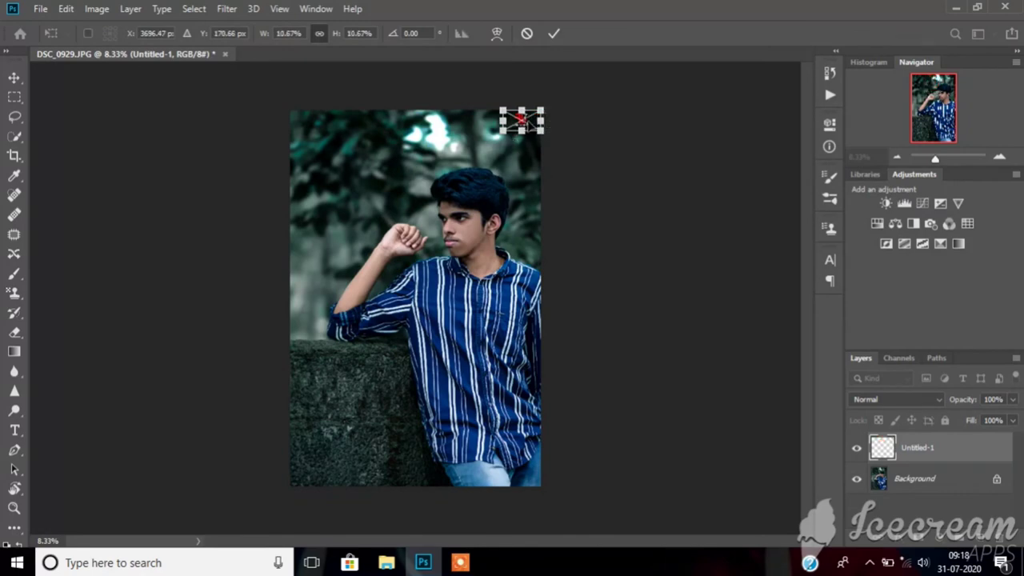
{"action": "key", "text": "ctrl+plus"}
{"action": "key", "text": "ctrl+plus"}
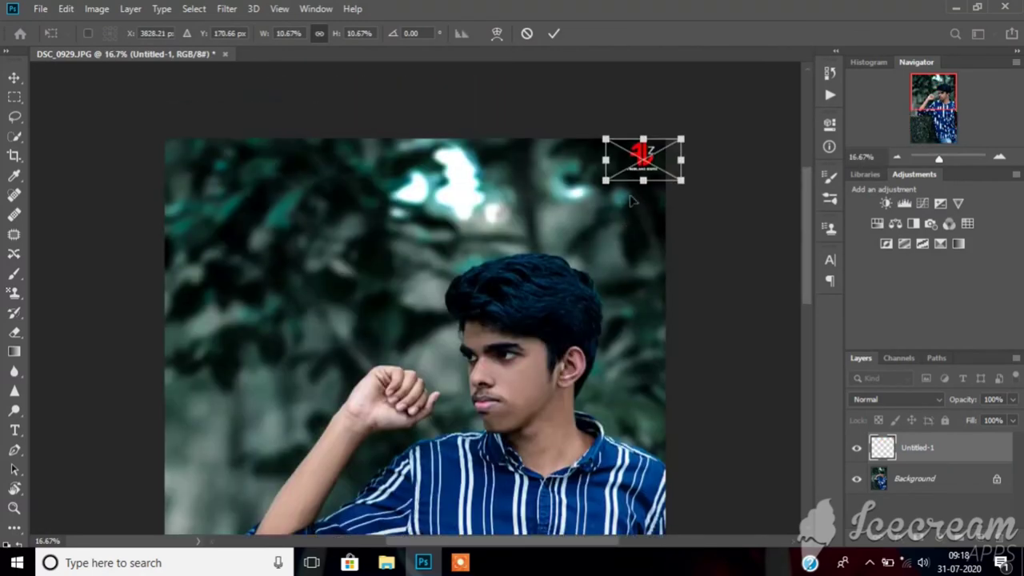
{"action": "left_click_drag", "start_coordinate": [624, 182], "coordinate": [649, 182]}
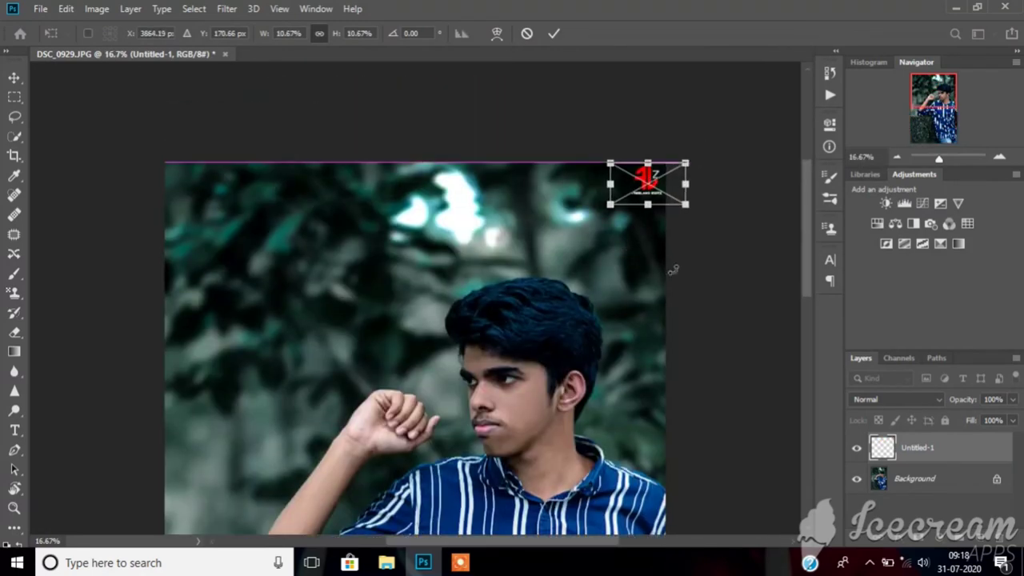
{"action": "left_click", "coordinate": [553, 34]}
{"action": "key", "text": "ctrl+minus"}
{"action": "key", "text": "ctrl+minus"}
{"action": "key", "text": "ctrl+minus"}
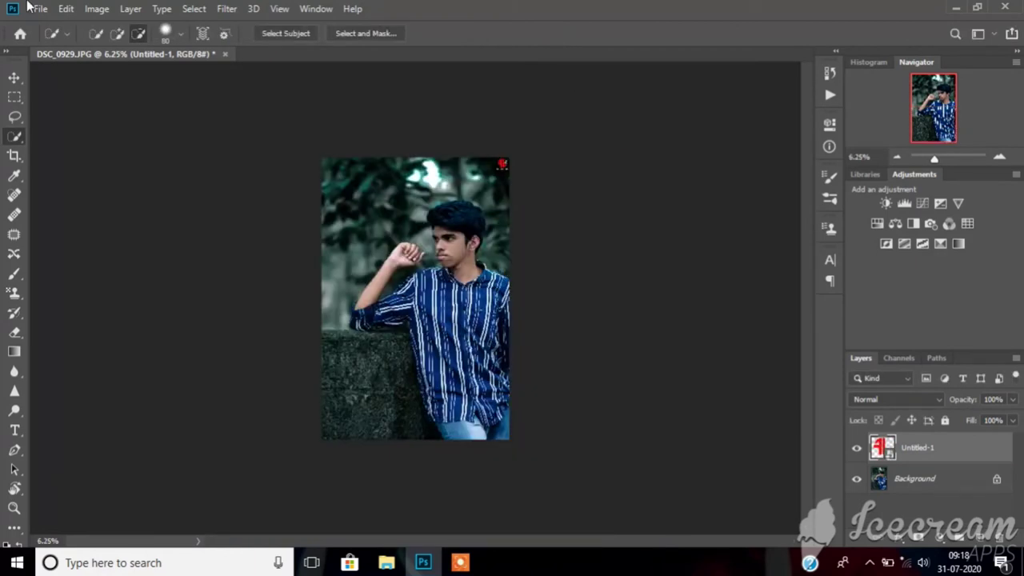
Embed the Untitled-2 handle watermark and commit it on the lower-left stone wall
{"action": "left_click", "coordinate": [40, 9]}
{"action": "left_click", "coordinate": [98, 296]}
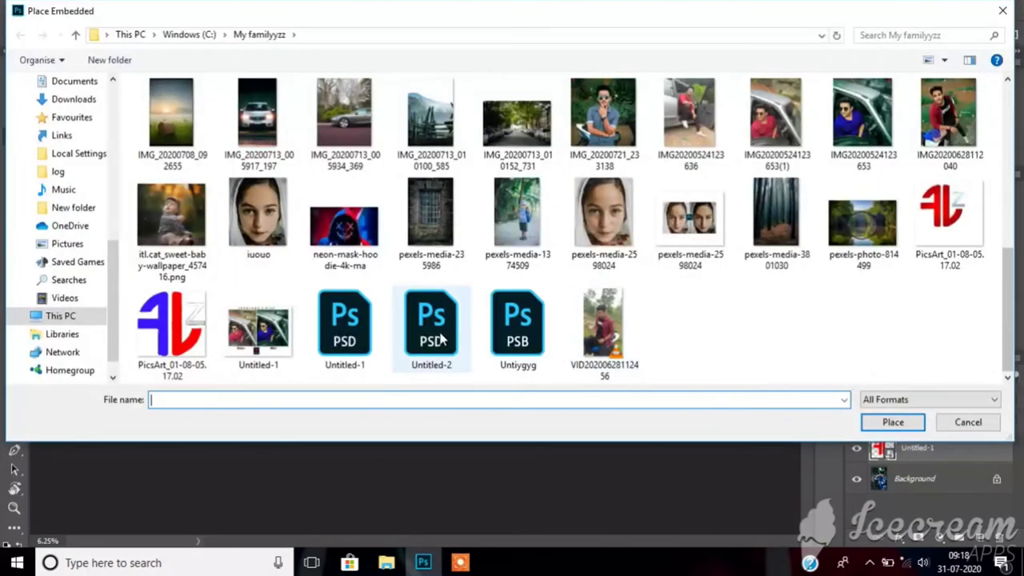
{"action": "double_click", "coordinate": [428, 331]}
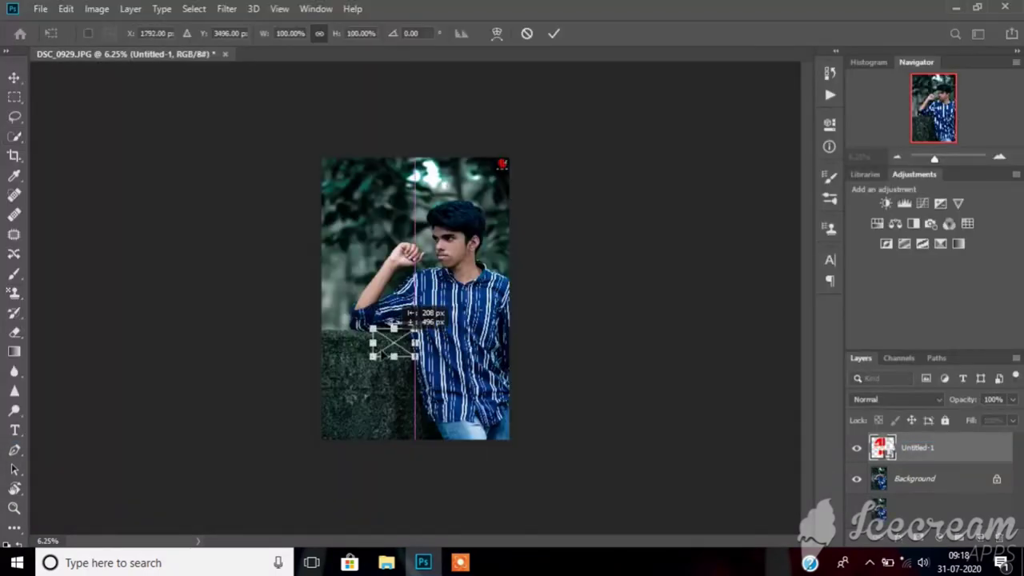
{"action": "key", "text": "Return"}
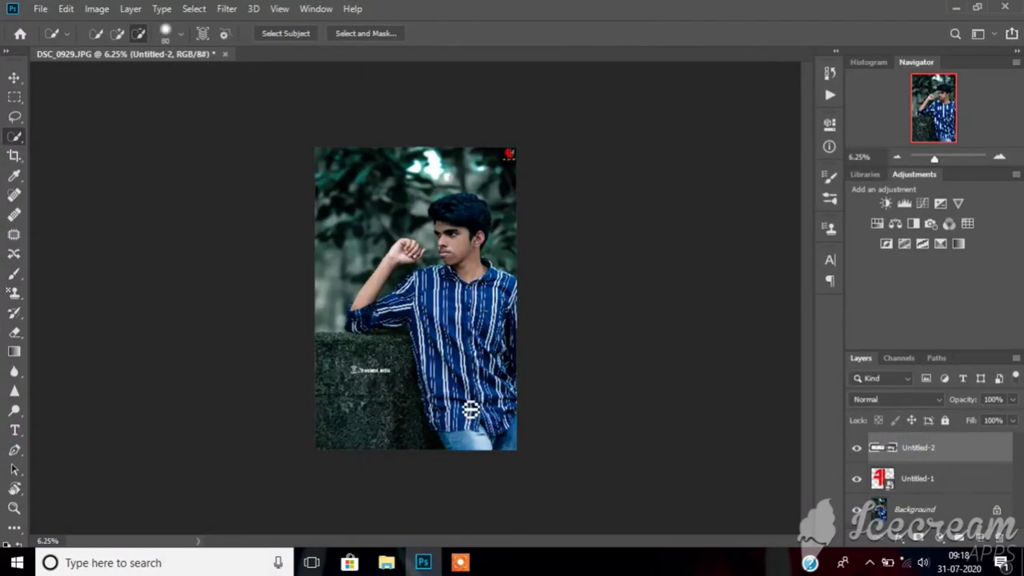
{"action": "key", "text": "ctrl+plus"}
{"action": "key", "text": "ctrl+plus"}
{"action": "key", "text": "ctrl+plus"}
{"action": "scroll", "coordinate": [338, 493], "scroll_direction": "down", "scroll_amount": 3}
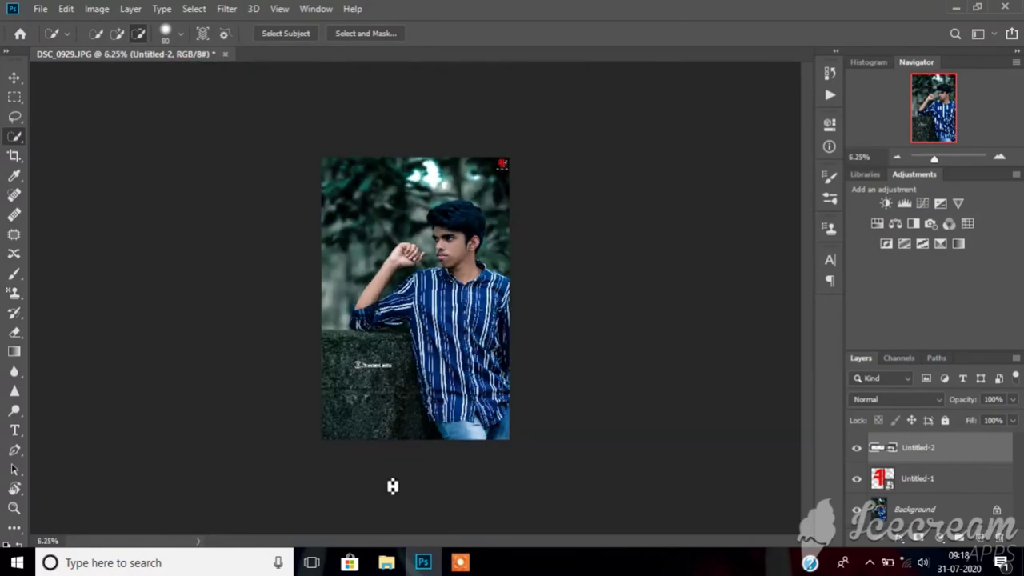
{"action": "scroll", "coordinate": [366, 456], "scroll_direction": "down", "scroll_amount": 1}
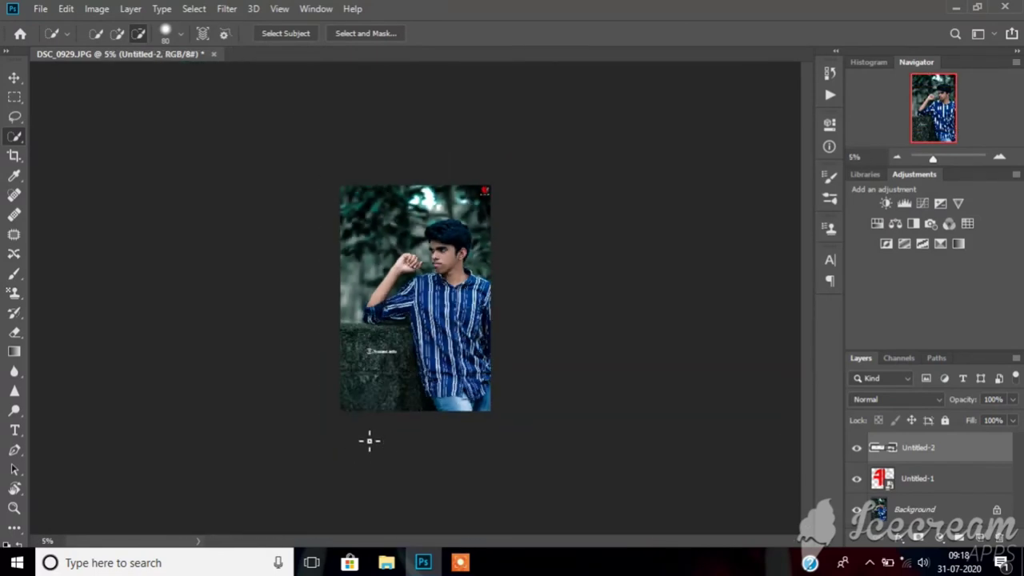
Crop a thin strip off the bottom of the photo
{"action": "left_click", "coordinate": [15, 156]}
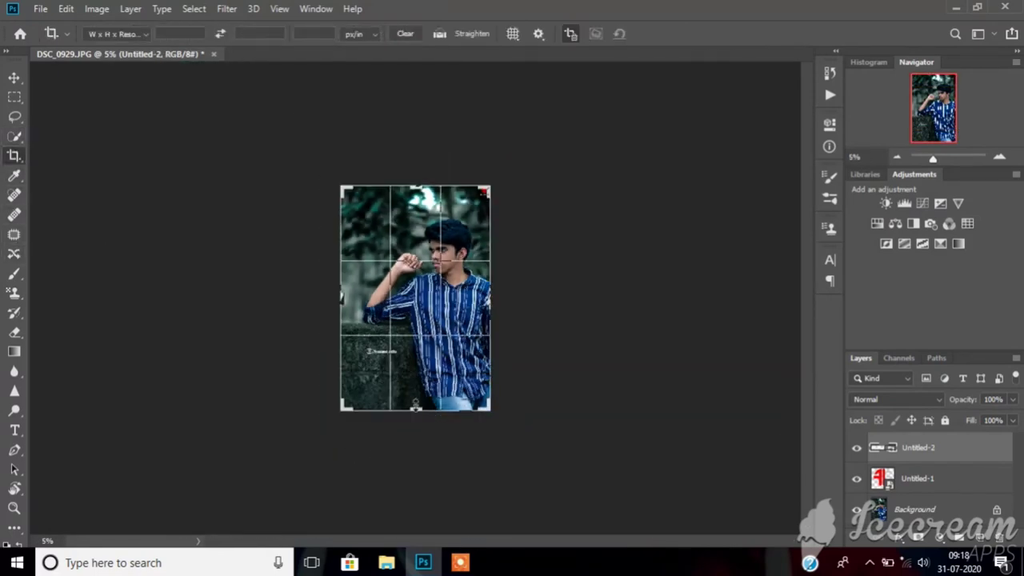
{"action": "left_click_drag", "start_coordinate": [415, 404], "coordinate": [427, 389]}
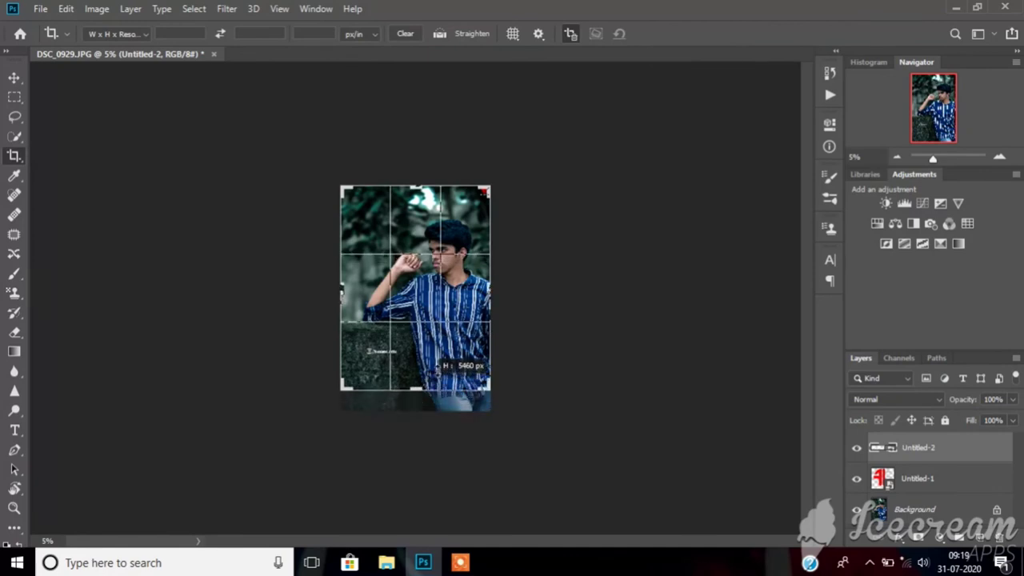
{"action": "key", "text": "Return"}
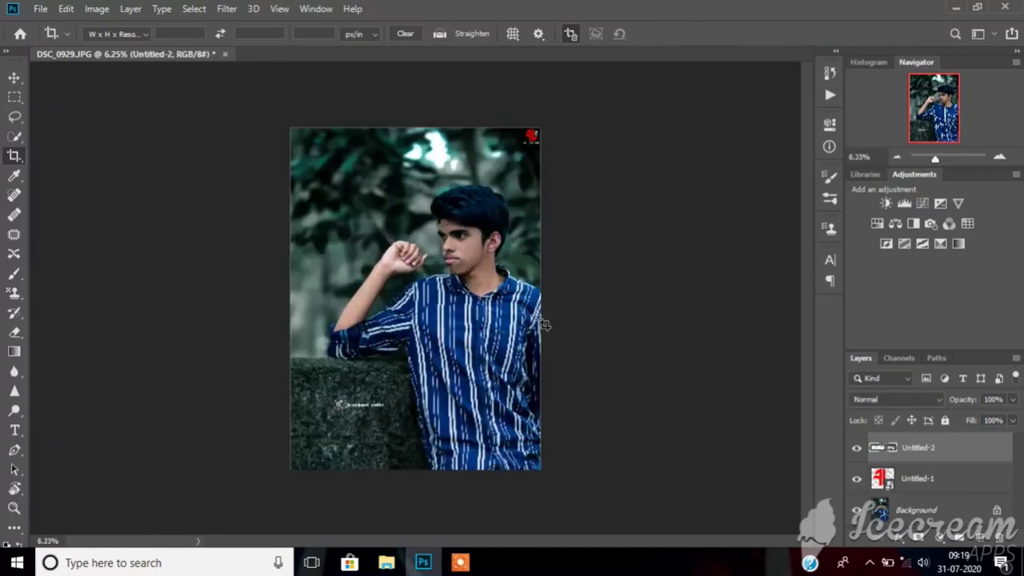
Add a Curves adjustment layer to the portrait
{"action": "left_click", "coordinate": [920, 204]}
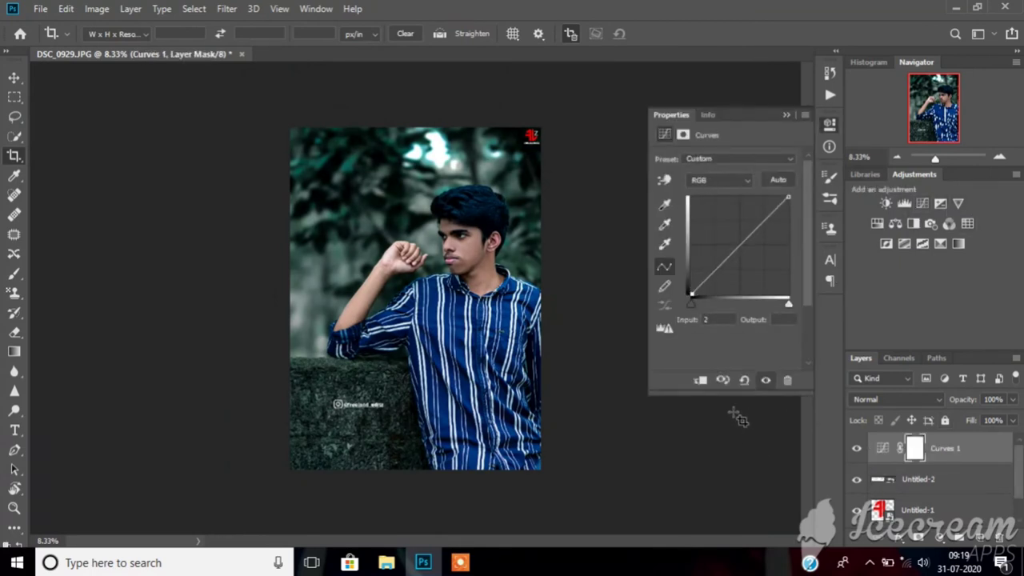
{"action": "key", "text": "ctrl+shift+e"}
{"action": "left_click", "coordinate": [38, 9]}
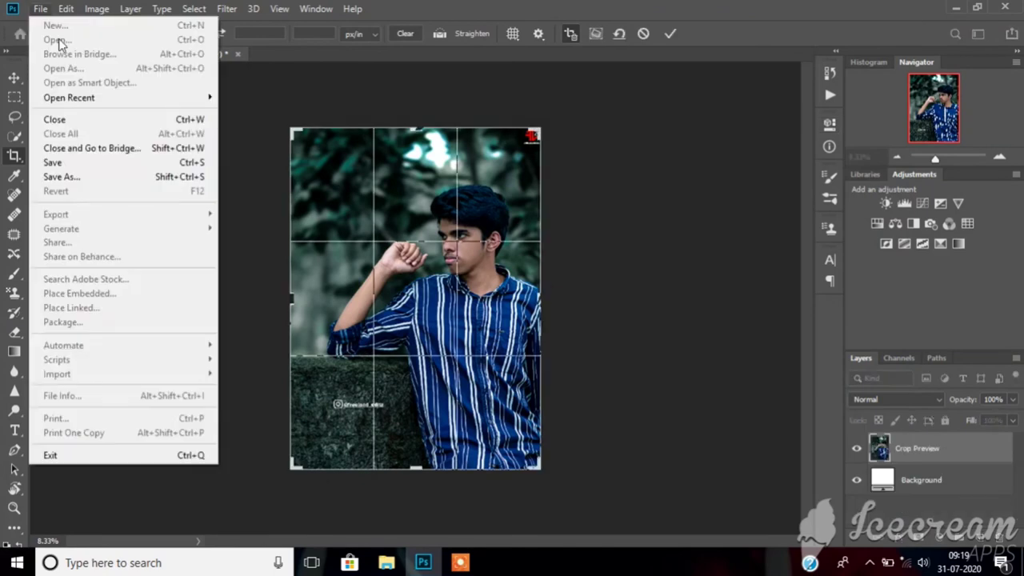
Save the portrait as JPEG DSC_0929, replacing the existing file with default JPEG options
{"action": "left_click", "coordinate": [670, 33]}
{"action": "left_click", "coordinate": [670, 33]}
{"action": "left_click", "coordinate": [39, 9]}
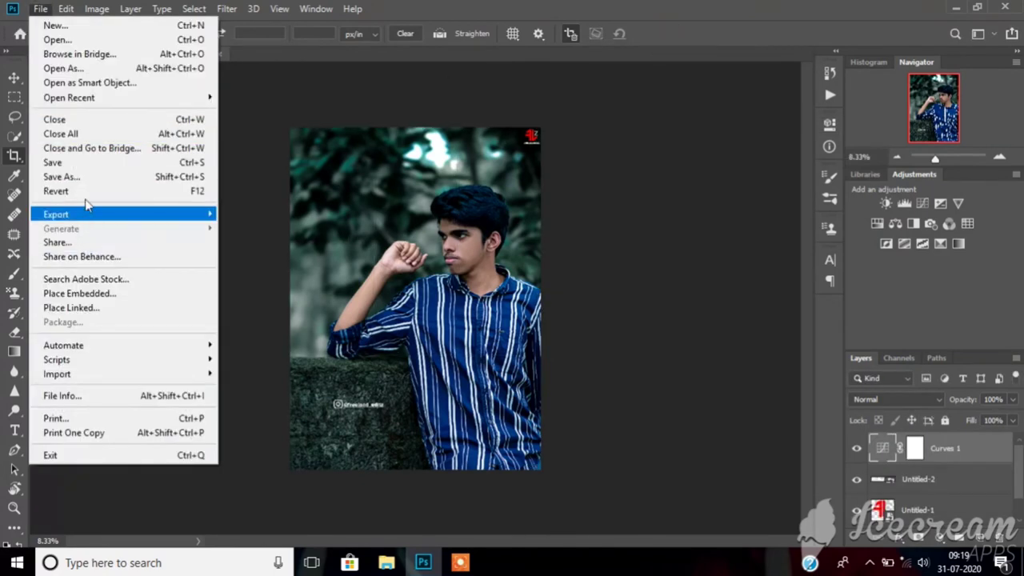
{"action": "left_click", "coordinate": [84, 177]}
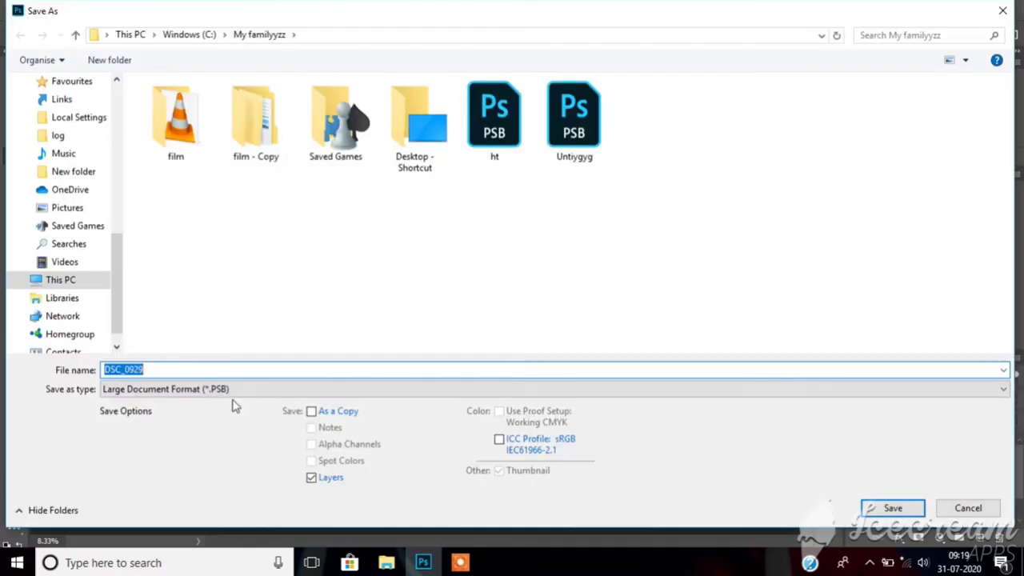
{"action": "left_click", "coordinate": [232, 389]}
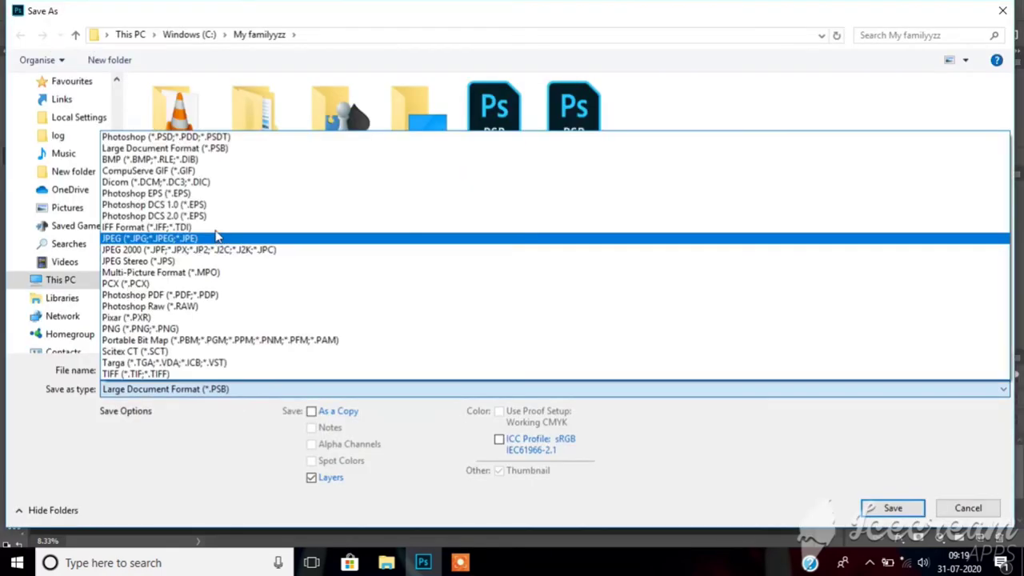
{"action": "left_click", "coordinate": [213, 236]}
{"action": "left_click", "coordinate": [910, 509]}
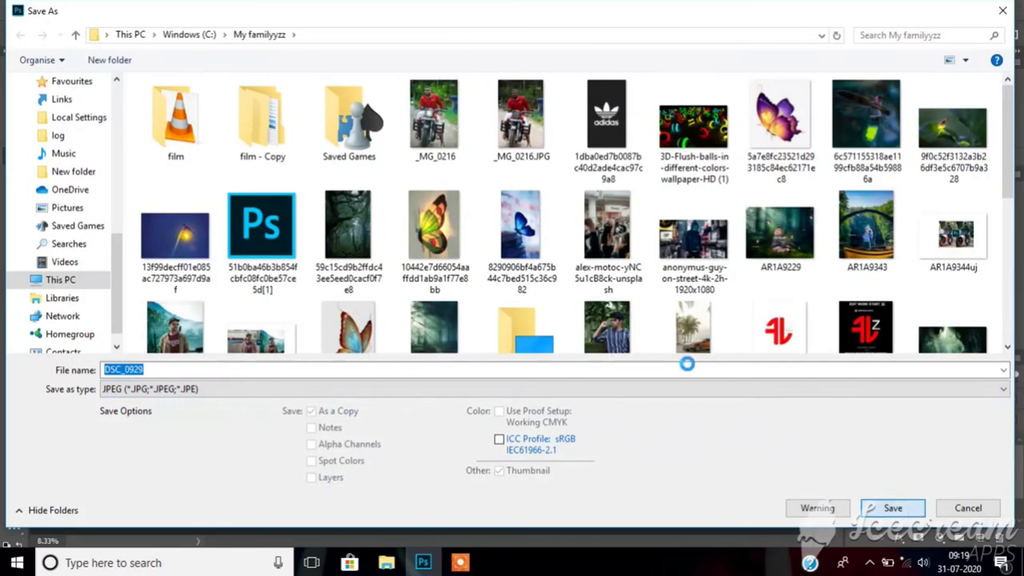
{"action": "left_click", "coordinate": [558, 281]}
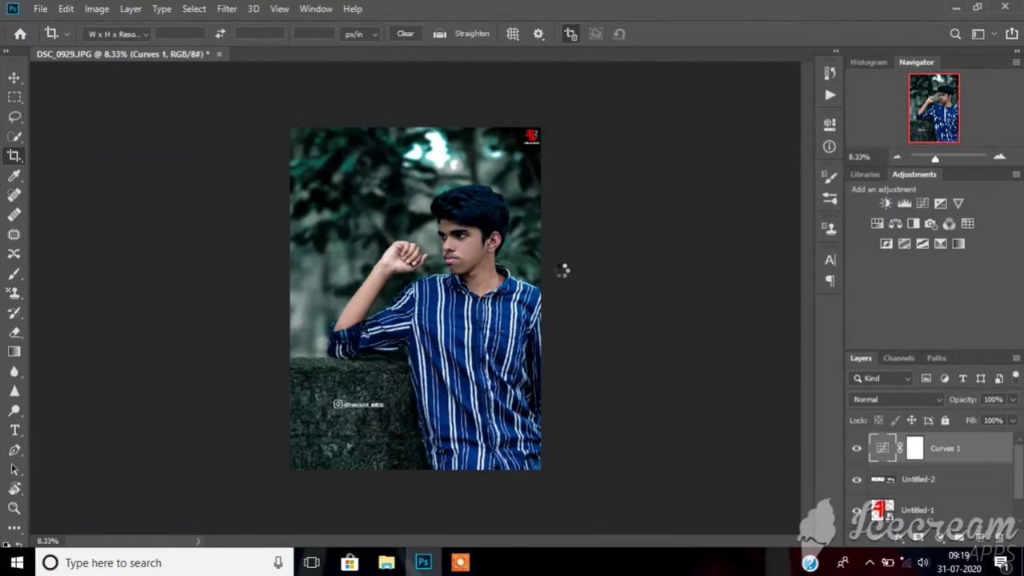
{"action": "left_click", "coordinate": [600, 144]}
{"action": "left_click_drag", "start_coordinate": [935, 158], "coordinate": [938, 159]}
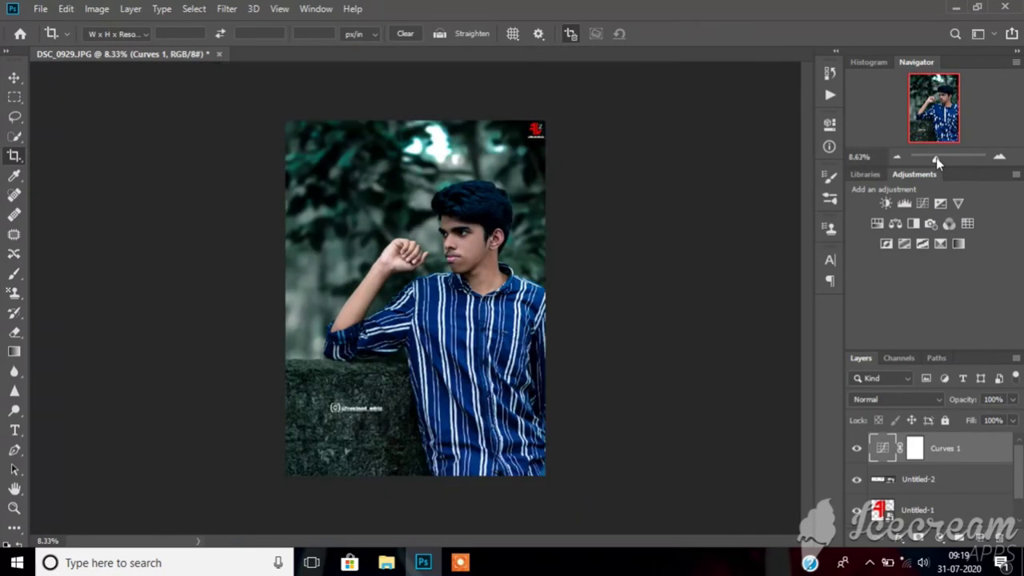
{"action": "left_click_drag", "start_coordinate": [937, 159], "coordinate": [938, 159]}
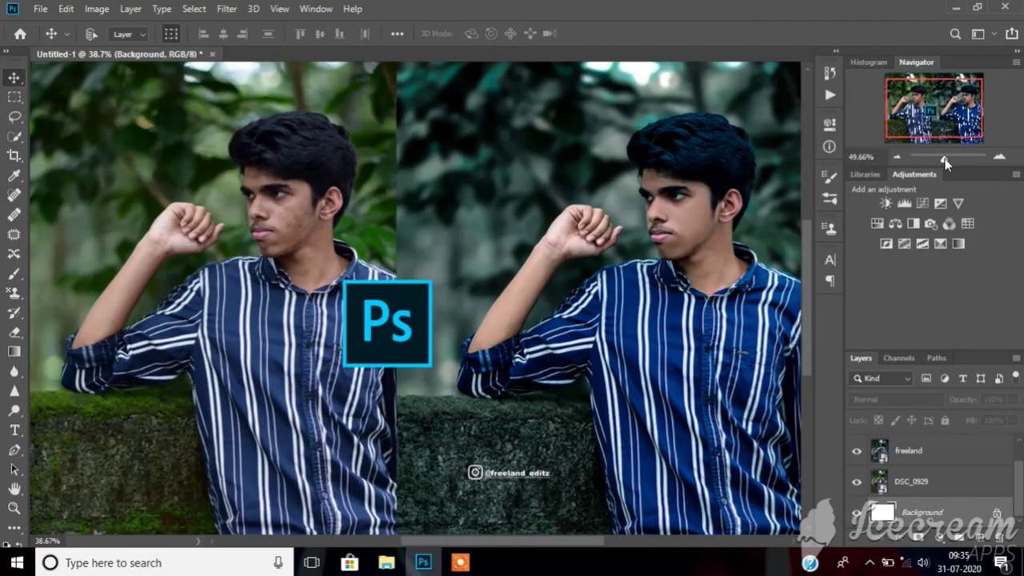
Zoom and pan the Navigator view across the before-and-after comparison document
{"action": "left_click_drag", "start_coordinate": [945, 163], "coordinate": [942, 158]}
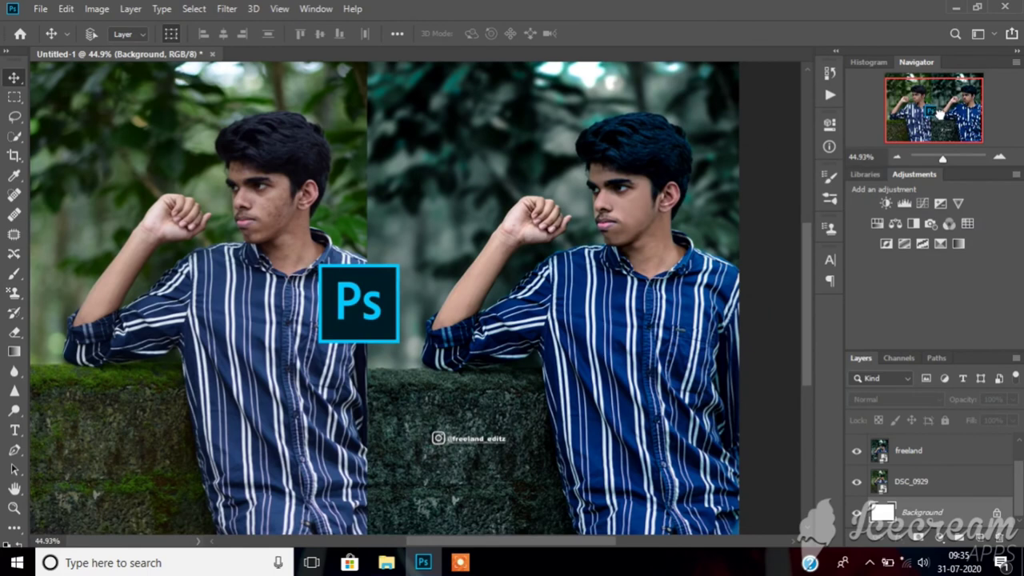
{"action": "left_click_drag", "start_coordinate": [936, 114], "coordinate": [930, 97]}
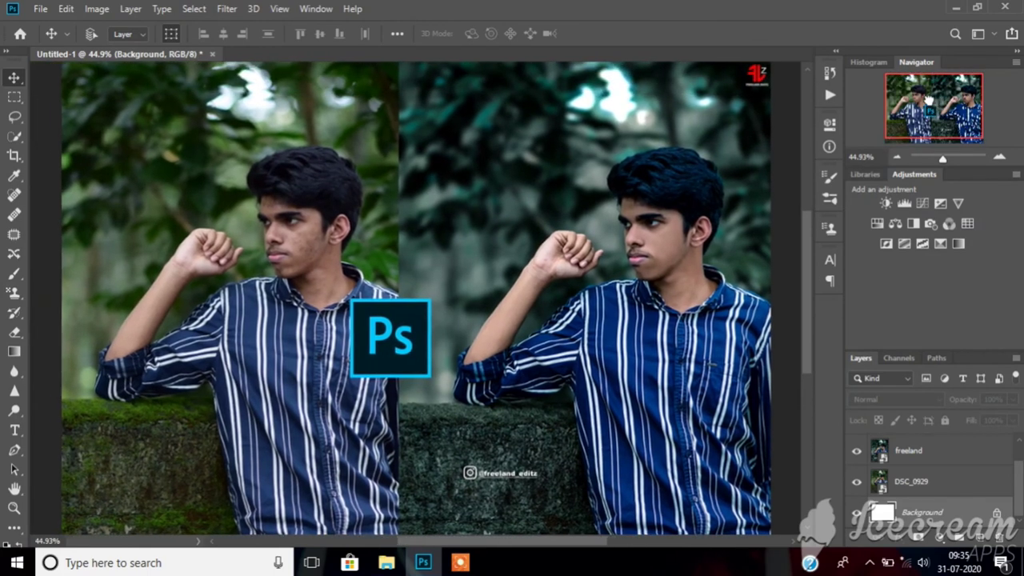